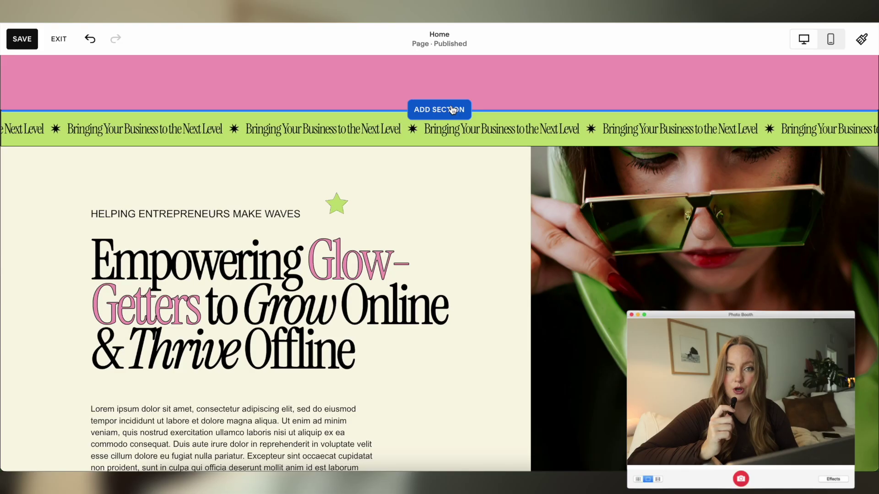
Step: Add a blank section above the scrolling green text band and insert a shape block in it
{"action": "left_click", "coordinate": [451, 111]}
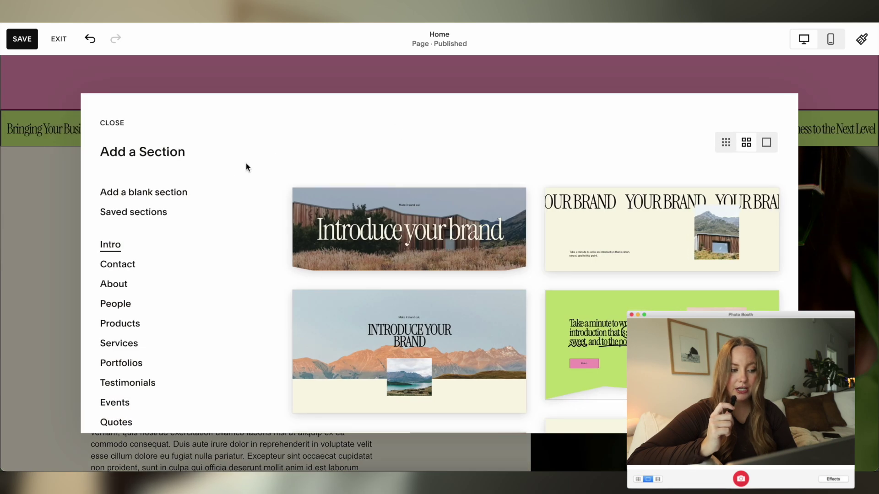
{"action": "left_click", "coordinate": [191, 192]}
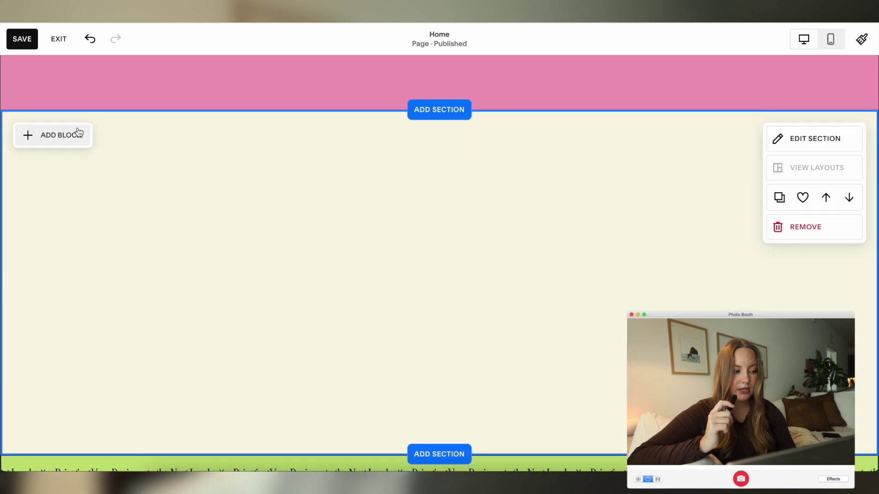
{"action": "left_click", "coordinate": [78, 133]}
{"action": "left_click", "coordinate": [183, 311]}
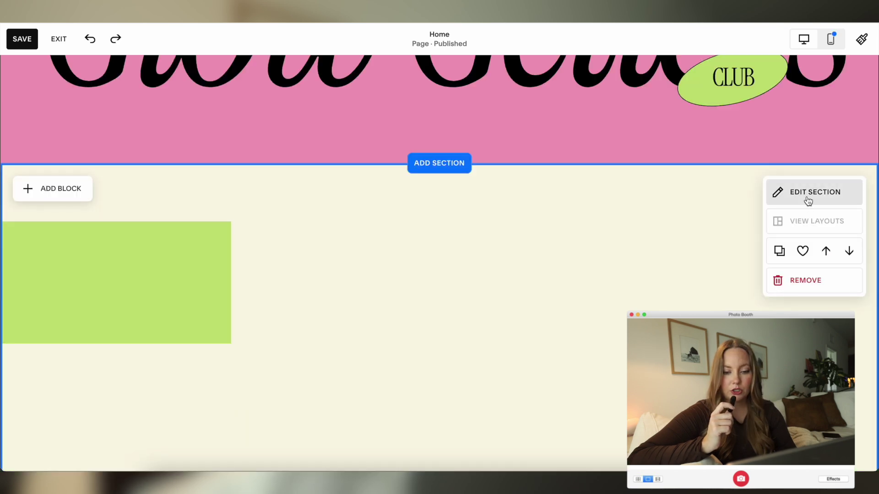
Step: Toggle the new section's Fill Screen setting and stretch the green shape down to the section's bottom edge
{"action": "left_click", "coordinate": [808, 201]}
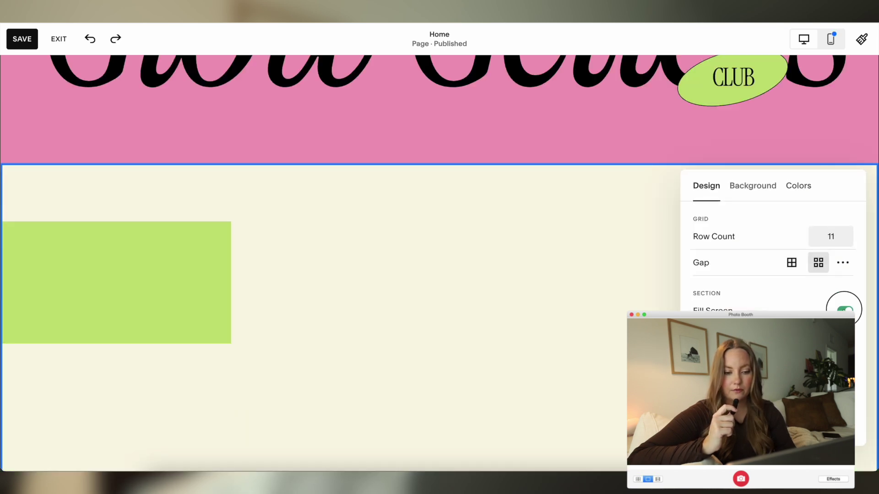
{"action": "left_click", "coordinate": [844, 310]}
{"action": "left_click", "coordinate": [126, 235]}
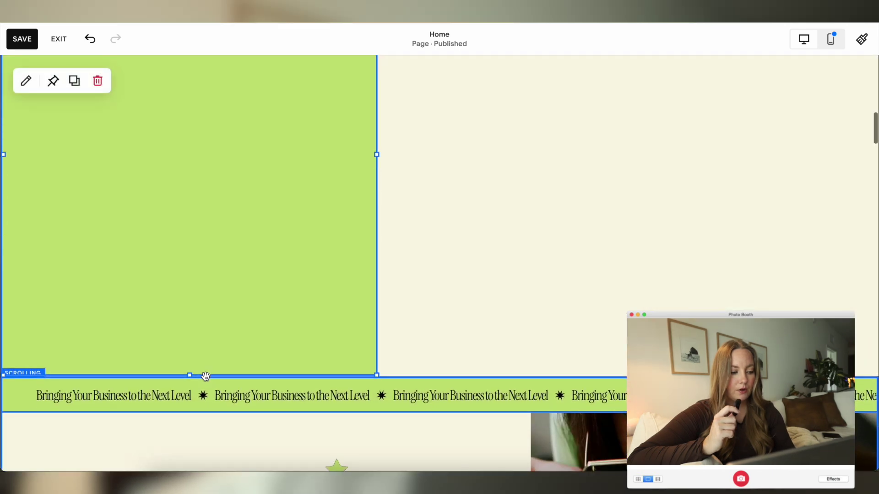
{"action": "left_click_drag", "start_coordinate": [187, 376], "coordinate": [187, 460]}
{"action": "scroll", "coordinate": [233, 316], "scroll_direction": "up", "scroll_amount": 3}
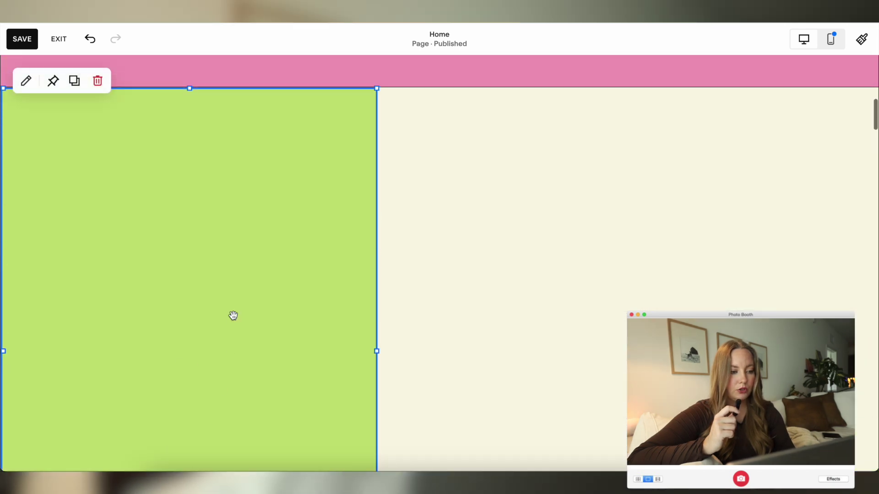
Step: Pin the green shape to the top with a 0px offset and check its behaviour through the section
{"action": "scroll", "coordinate": [600, 276], "scroll_direction": "down", "scroll_amount": 3}
{"action": "scroll", "coordinate": [600, 276], "scroll_direction": "down", "scroll_amount": 1}
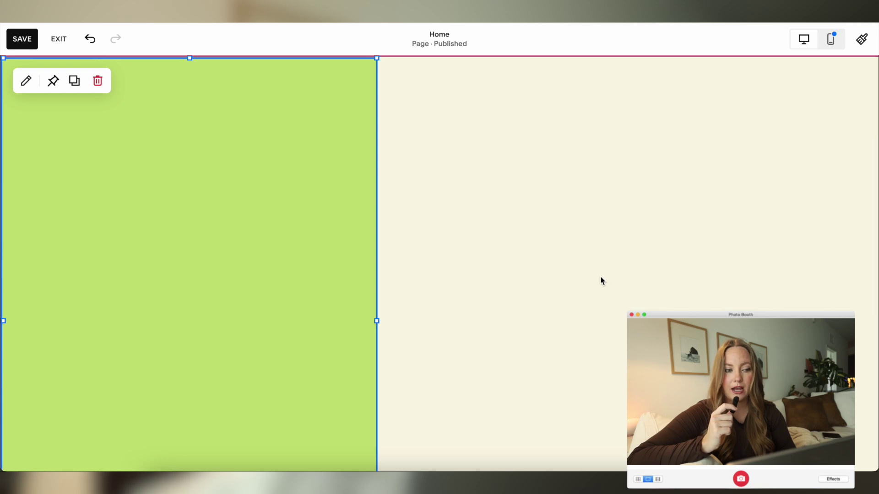
{"action": "scroll", "coordinate": [600, 276], "scroll_direction": "down", "scroll_amount": 1}
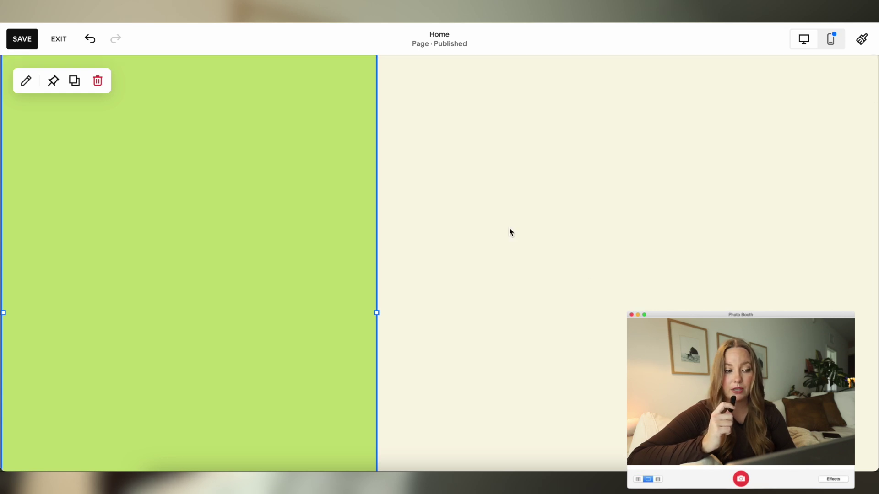
{"action": "scroll", "coordinate": [509, 232], "scroll_direction": "up", "scroll_amount": 1}
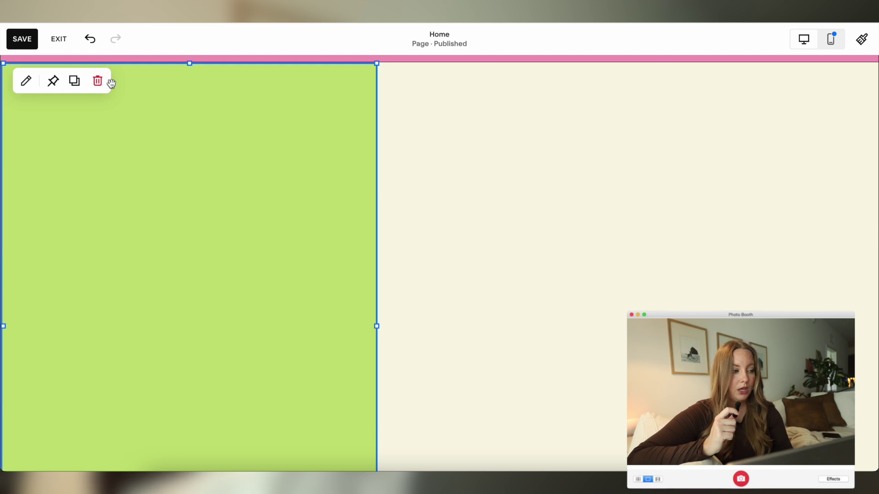
{"action": "left_click", "coordinate": [53, 82]}
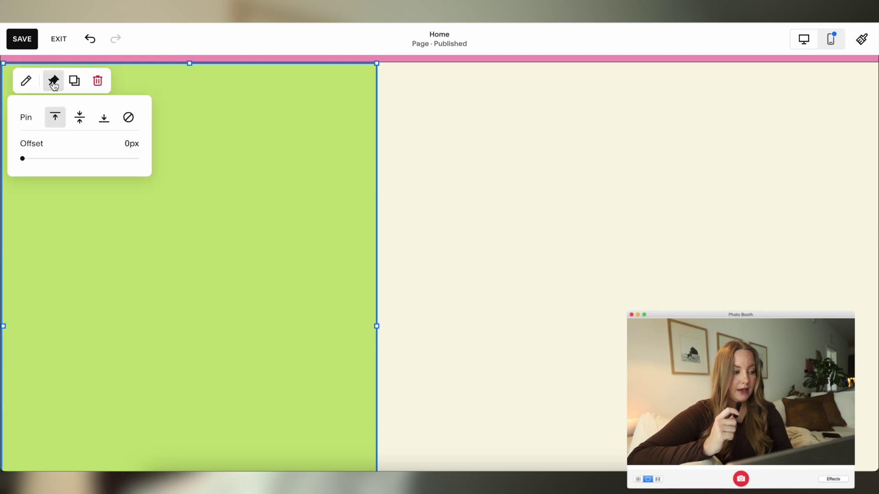
{"action": "left_click", "coordinate": [430, 196]}
{"action": "scroll", "coordinate": [429, 196], "scroll_direction": "down", "scroll_amount": 2}
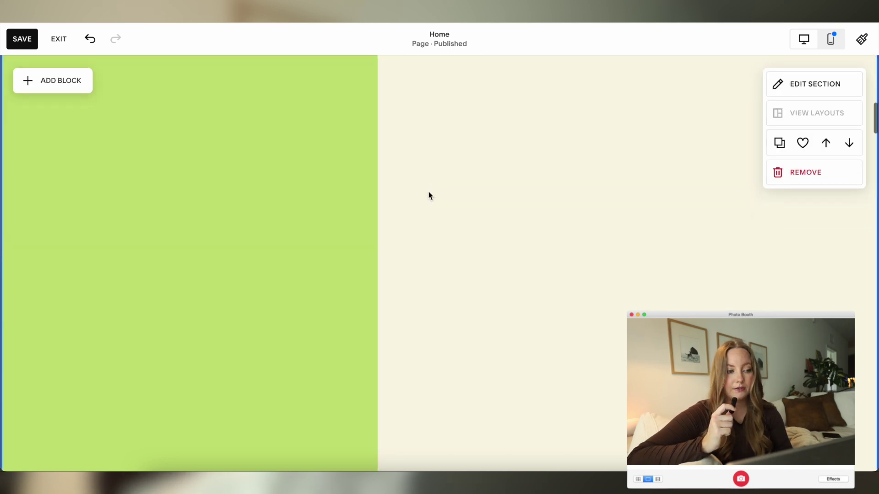
{"action": "scroll", "coordinate": [429, 192], "scroll_direction": "up", "scroll_amount": 5}
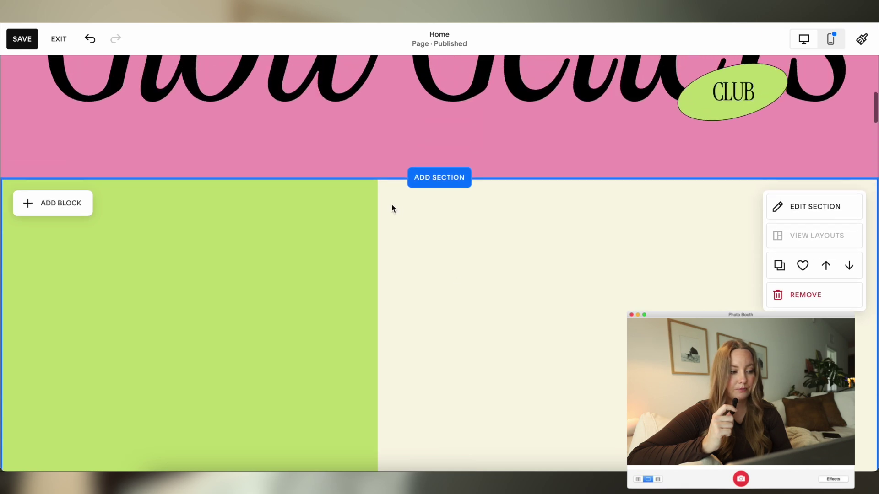
Step: Add a text block over the green shape with the large heading "Our Recent Work"
{"action": "scroll", "coordinate": [49, 70], "scroll_direction": "down", "scroll_amount": 4}
{"action": "left_click", "coordinate": [59, 121]}
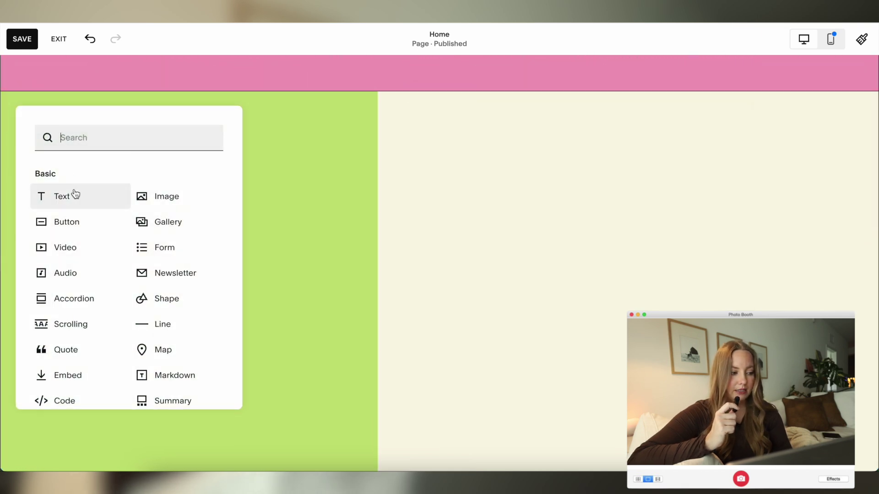
{"action": "left_click", "coordinate": [74, 193]}
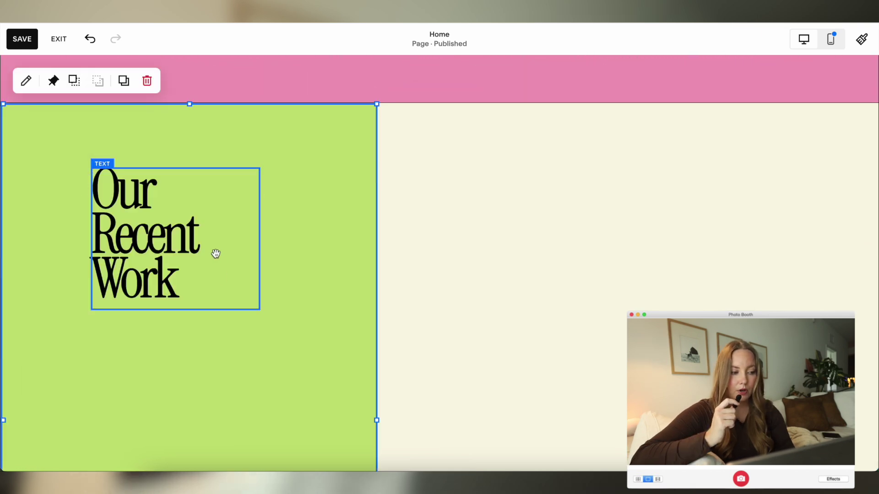
Step: Pin the "Our Recent Work" heading to the top with a 0px offset and check how it sticks
{"action": "left_click", "coordinate": [216, 251]}
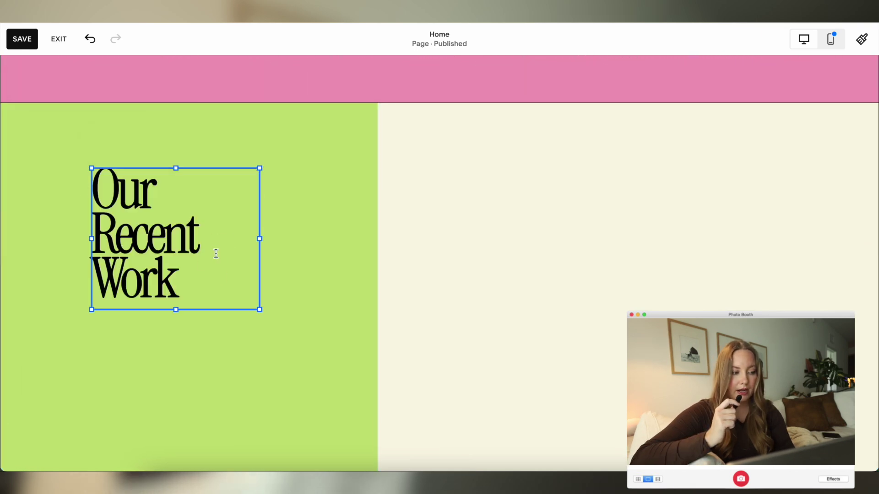
{"action": "left_click", "coordinate": [175, 145]}
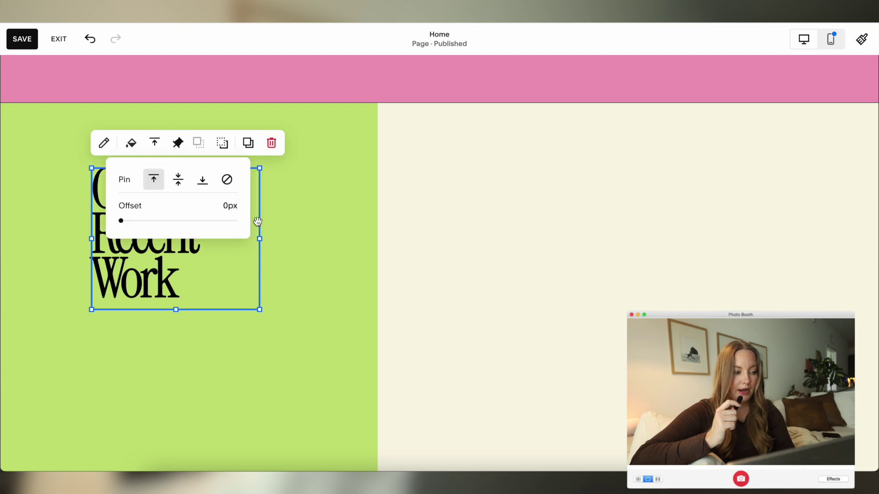
{"action": "left_click", "coordinate": [455, 237]}
{"action": "scroll", "coordinate": [454, 237], "scroll_direction": "down", "scroll_amount": 3}
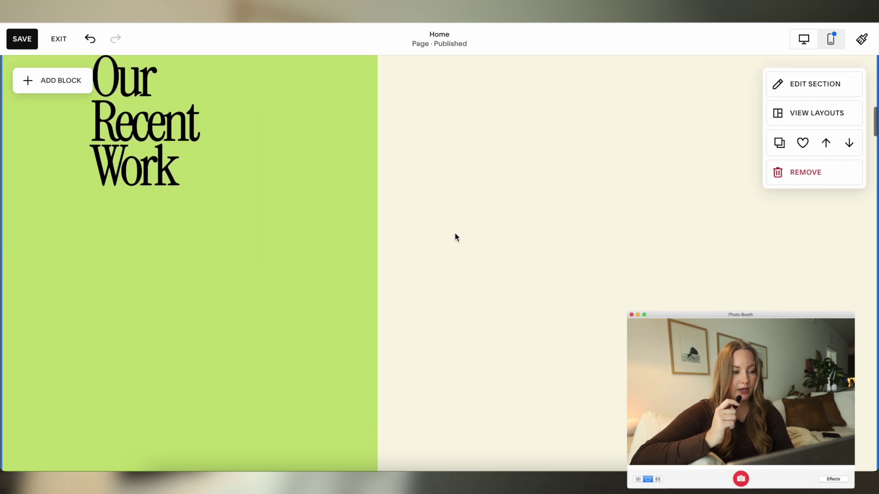
{"action": "scroll", "coordinate": [455, 237], "scroll_direction": "up", "scroll_amount": 2}
{"action": "scroll", "coordinate": [455, 237], "scroll_direction": "down", "scroll_amount": 2}
{"action": "scroll", "coordinate": [454, 238], "scroll_direction": "up", "scroll_amount": 2}
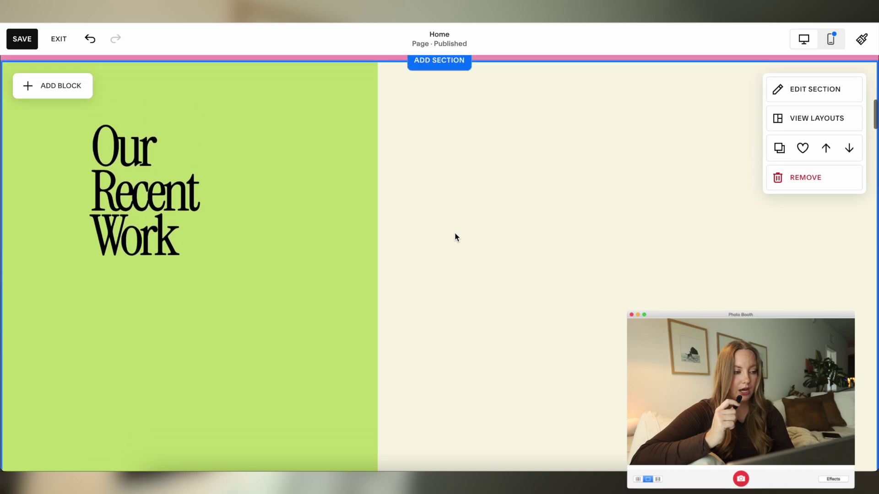
Step: Increase the heading's pin offset so it sticks lower than the screen's top edge, and check the result
{"action": "left_click", "coordinate": [197, 137]}
{"action": "left_click", "coordinate": [181, 106]}
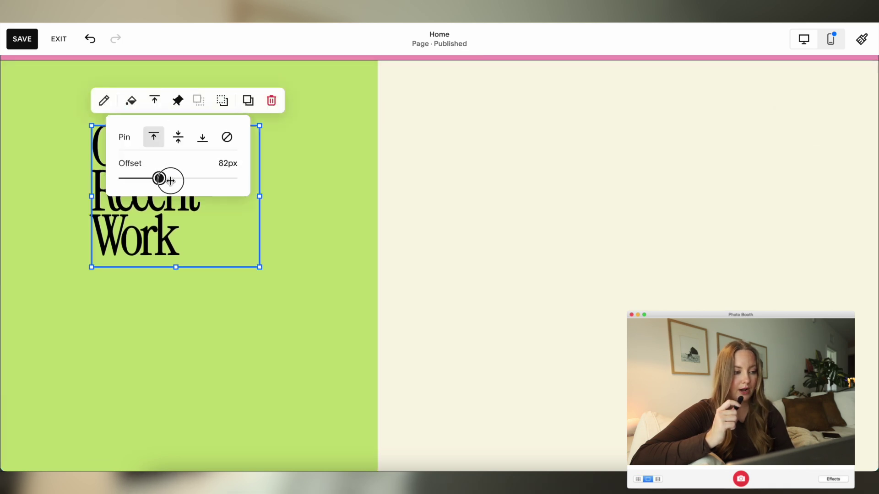
{"action": "left_click_drag", "start_coordinate": [200, 182], "coordinate": [178, 177]}
{"action": "left_click", "coordinate": [422, 193]}
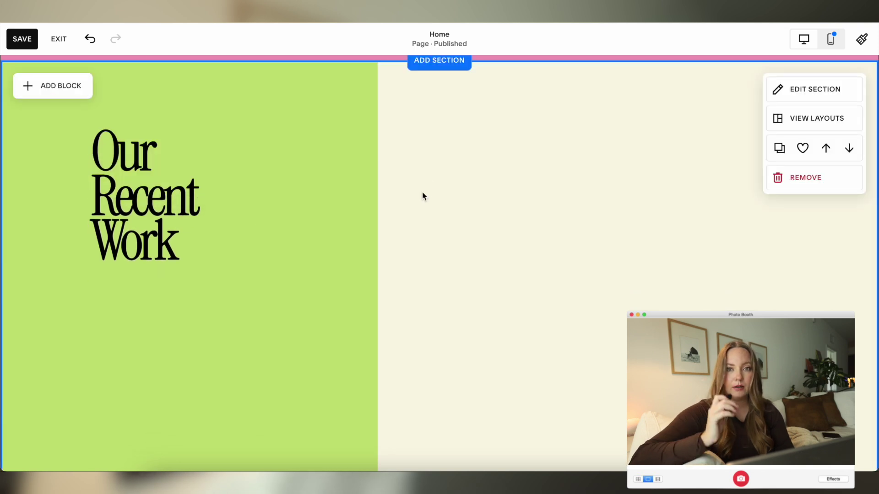
{"action": "scroll", "coordinate": [423, 196], "scroll_direction": "down", "scroll_amount": 1}
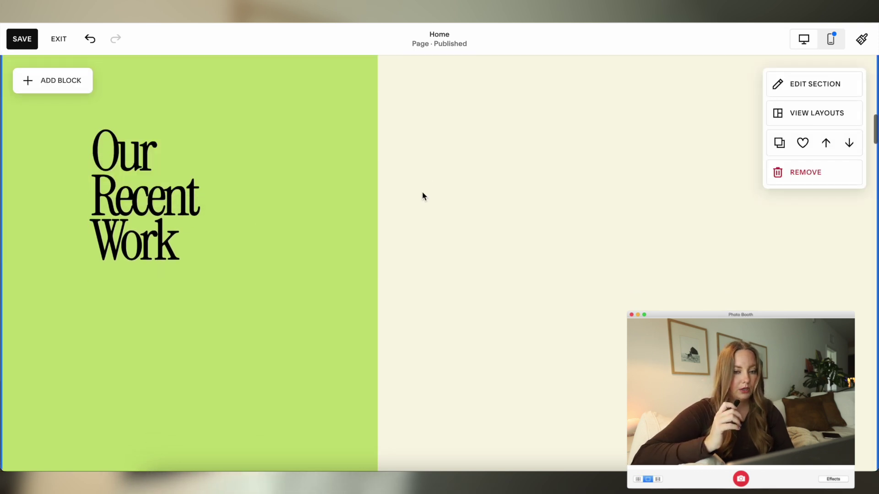
{"action": "scroll", "coordinate": [422, 196], "scroll_direction": "down", "scroll_amount": 1}
{"action": "scroll", "coordinate": [422, 196], "scroll_direction": "up", "scroll_amount": 3}
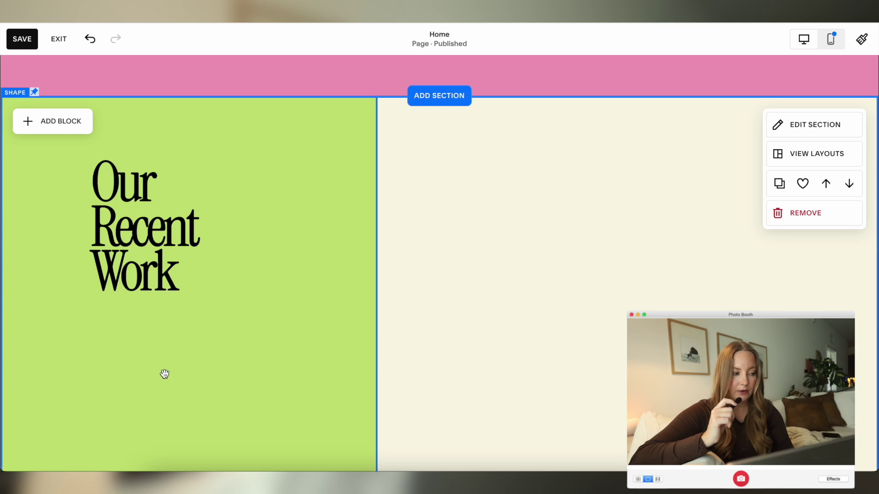
Step: Add an image block, place it on the cream area beside the green shape and enlarge it
{"action": "scroll", "coordinate": [82, 258], "scroll_direction": "down", "scroll_amount": 1}
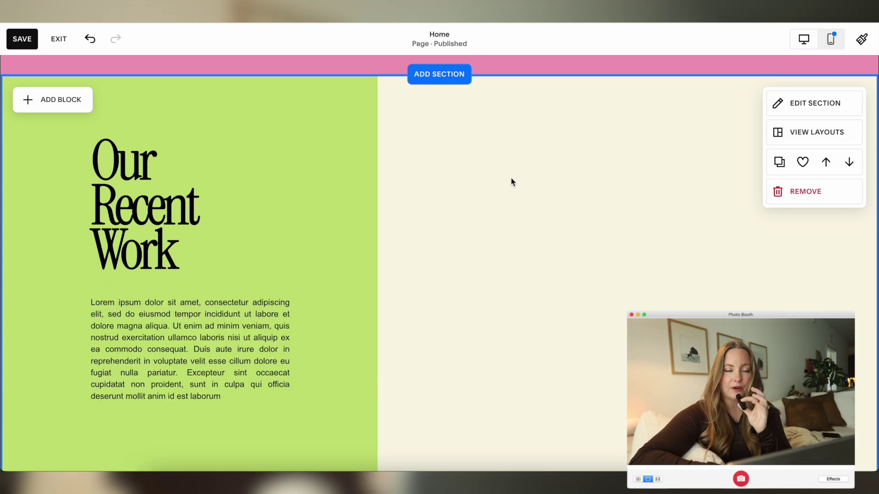
{"action": "scroll", "coordinate": [468, 209], "scroll_direction": "up", "scroll_amount": 1}
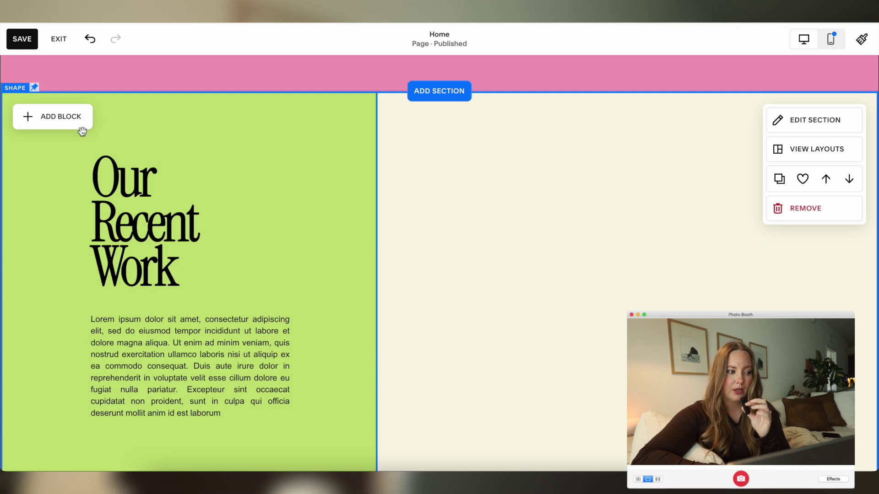
{"action": "left_click", "coordinate": [64, 122]}
{"action": "left_click", "coordinate": [167, 195]}
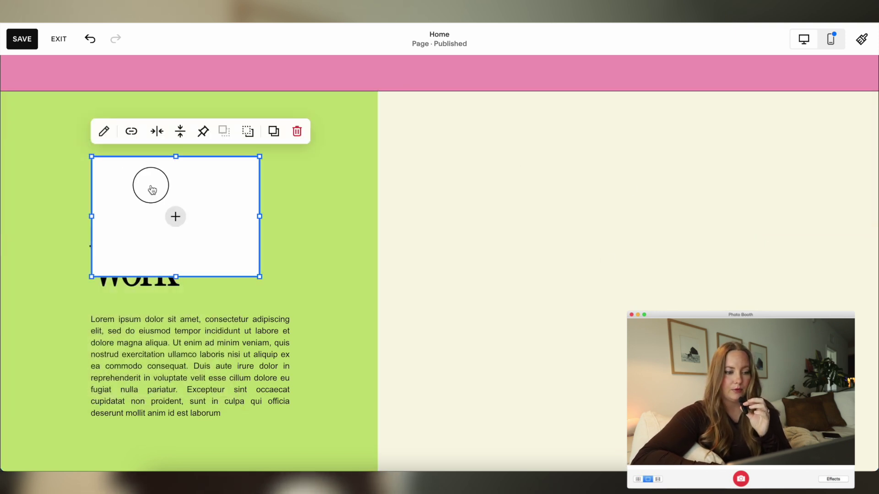
{"action": "left_click_drag", "start_coordinate": [153, 190], "coordinate": [495, 192]}
{"action": "left_click_drag", "start_coordinate": [607, 275], "coordinate": [758, 405]}
Step: Fill the image block with the library photo of the woman in a pink shirt holding a red vase
{"action": "left_click", "coordinate": [603, 284]}
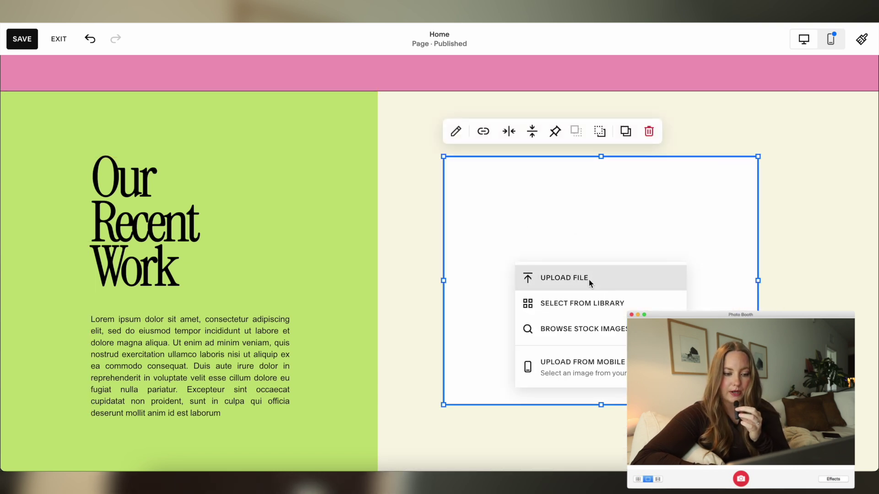
{"action": "left_click", "coordinate": [575, 303]}
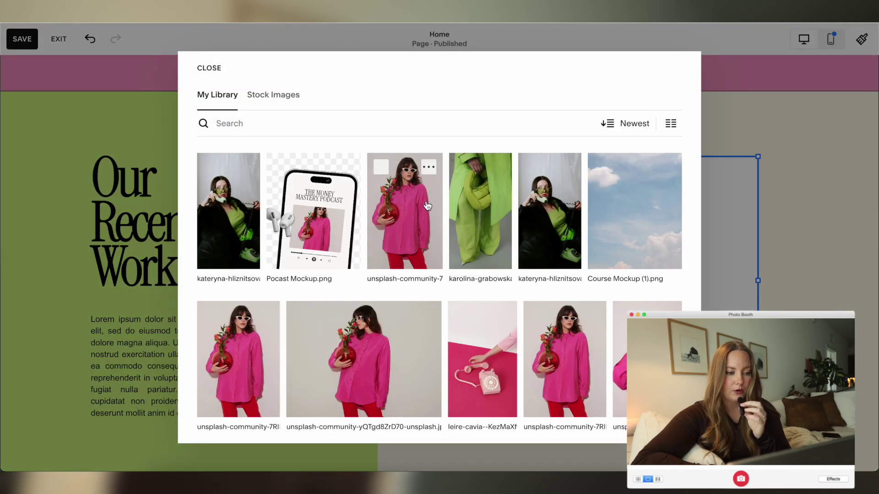
{"action": "left_click", "coordinate": [427, 205]}
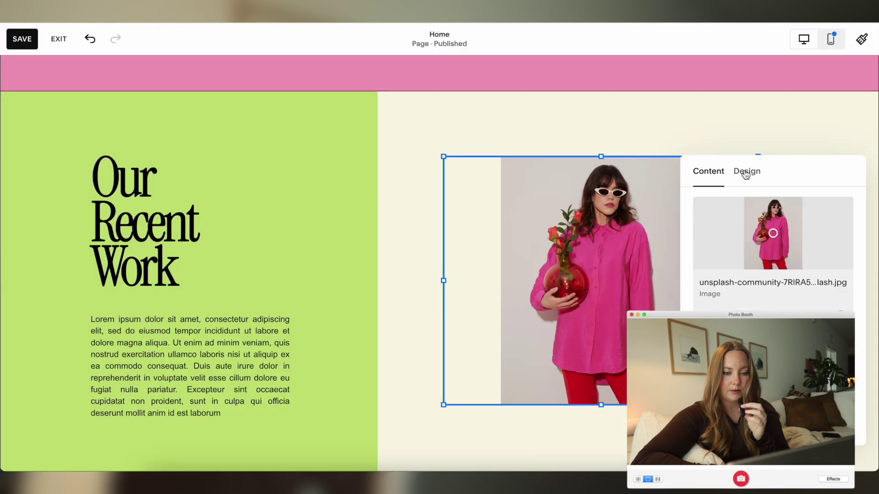
Step: Set the image to Fill and move its focal point up so the woman's face is in the crop
{"action": "left_click", "coordinate": [746, 171]}
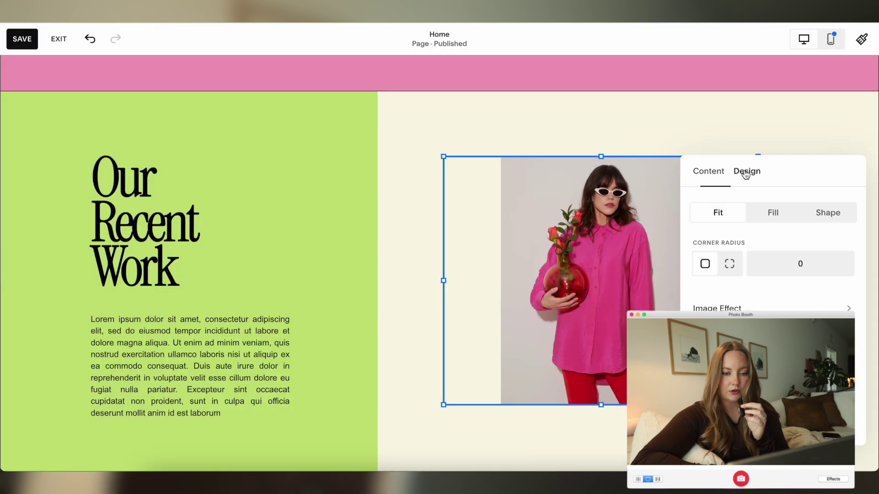
{"action": "left_click", "coordinate": [775, 217]}
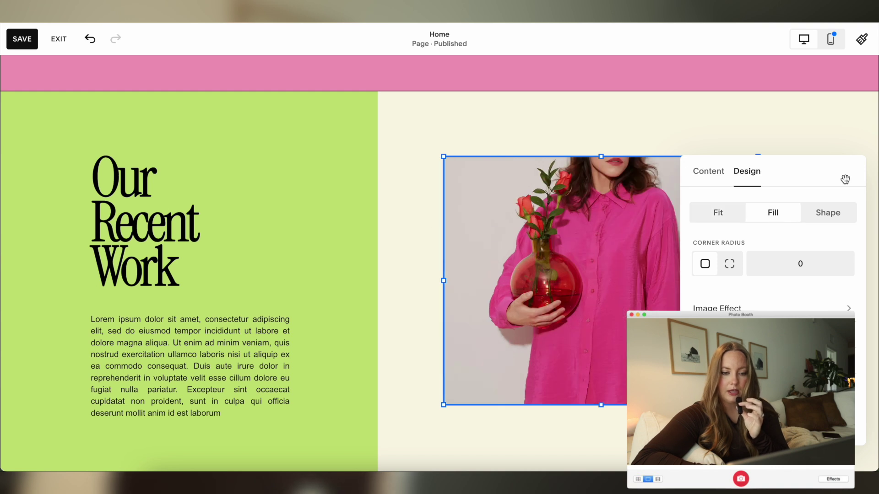
{"action": "left_click", "coordinate": [707, 172]}
{"action": "left_click", "coordinate": [773, 225]}
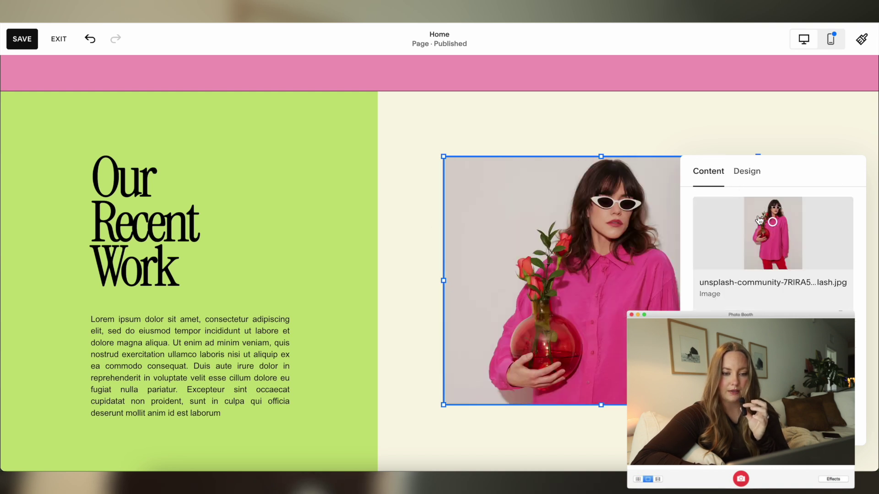
Step: Set the image's corner radius to 35 and check how it scrolls past the pinned text
{"action": "left_click", "coordinate": [748, 173]}
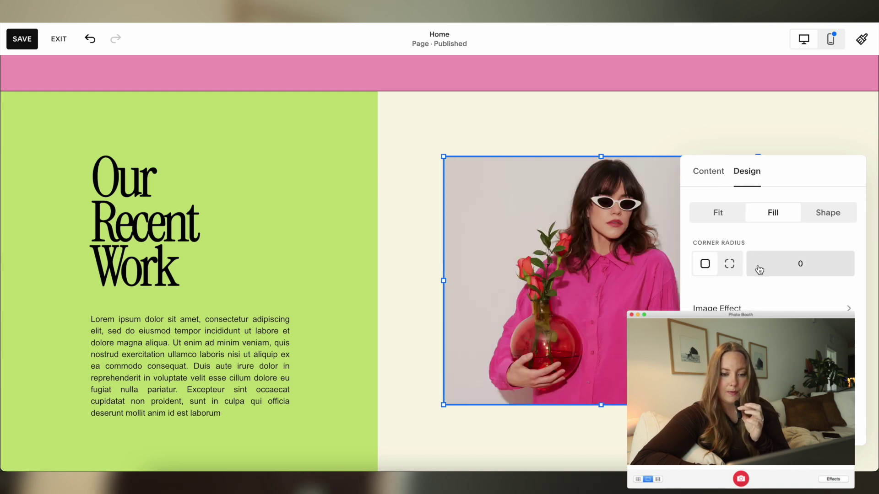
{"action": "type", "text": "5"}
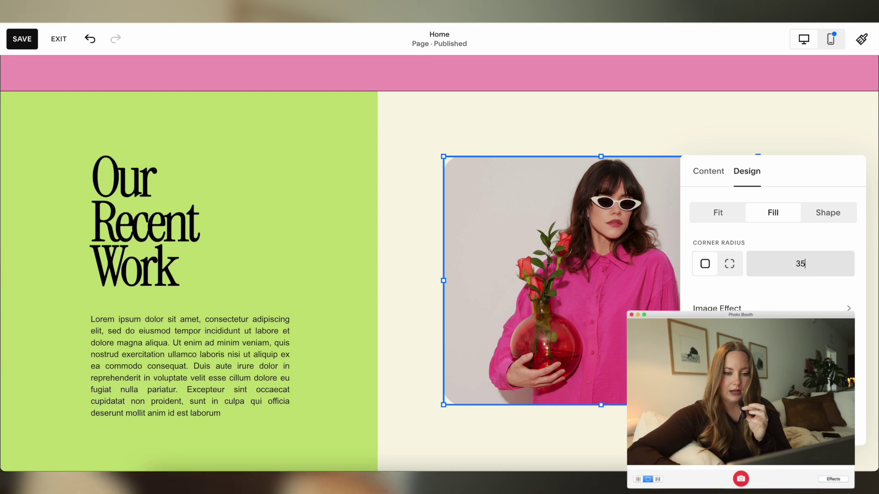
{"action": "left_click", "coordinate": [420, 238]}
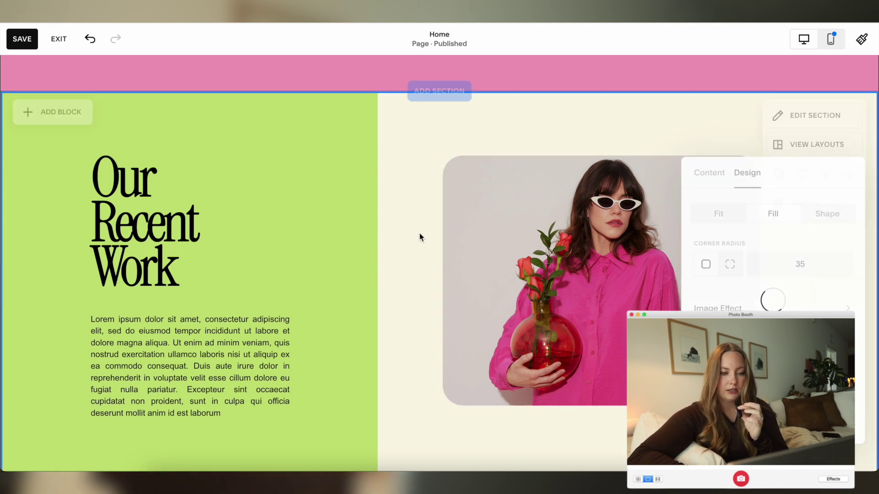
{"action": "scroll", "coordinate": [418, 273], "scroll_direction": "down", "scroll_amount": 3}
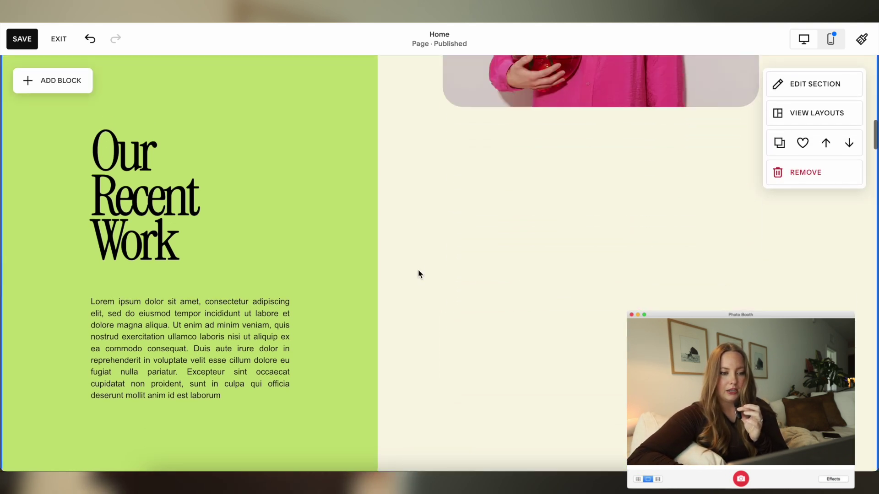
Step: Check how the woman's photo and its overlaid content scroll past the pinned heading and text
{"action": "scroll", "coordinate": [418, 274], "scroll_direction": "up", "scroll_amount": 5}
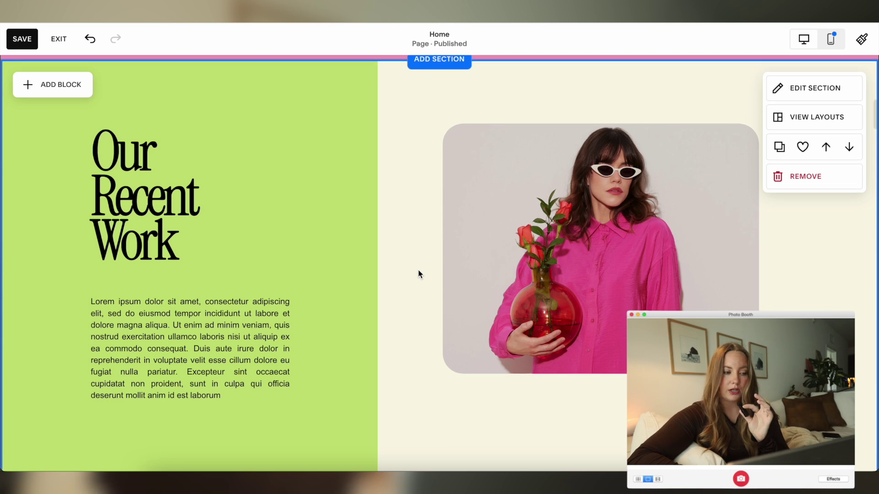
{"action": "scroll", "coordinate": [419, 274], "scroll_direction": "down", "scroll_amount": 1}
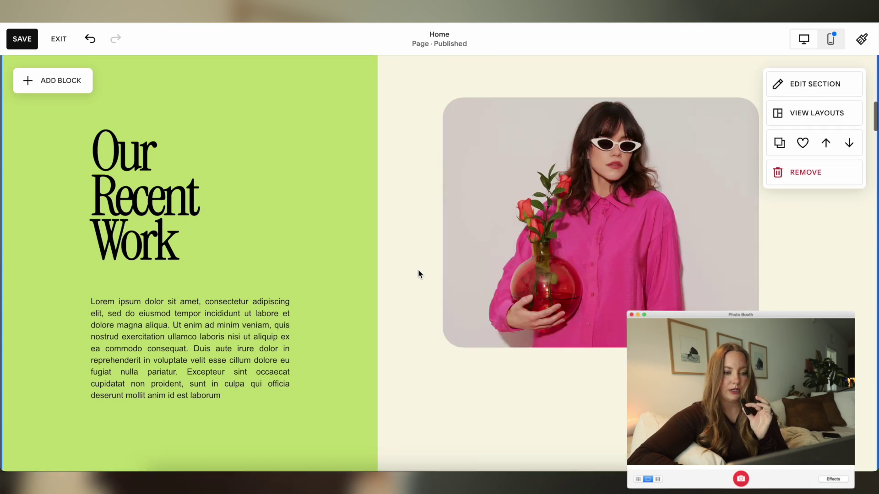
{"action": "scroll", "coordinate": [418, 274], "scroll_direction": "up", "scroll_amount": 2}
{"action": "scroll", "coordinate": [419, 273], "scroll_direction": "down", "scroll_amount": 2}
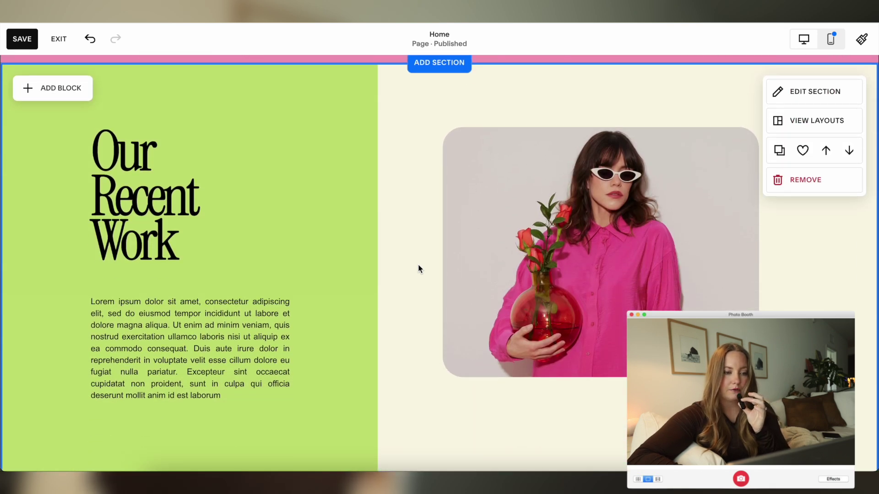
{"action": "scroll", "coordinate": [418, 269], "scroll_direction": "up", "scroll_amount": 1}
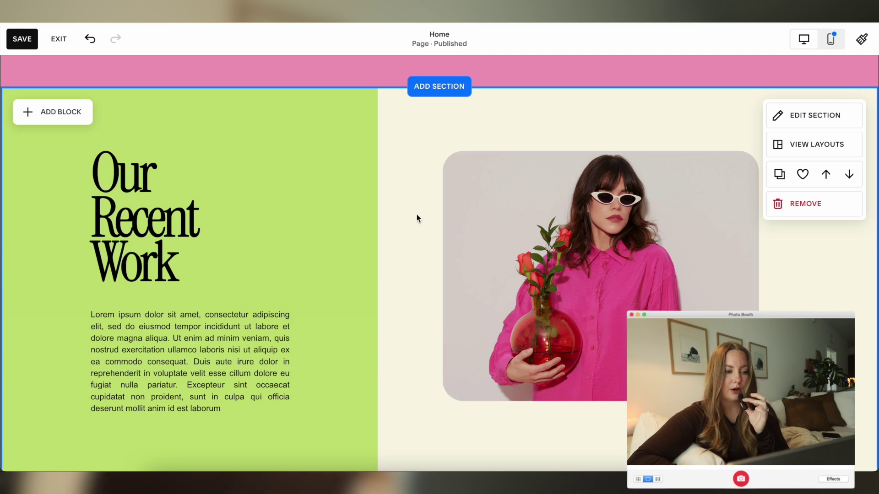
{"action": "scroll", "coordinate": [416, 218], "scroll_direction": "up", "scroll_amount": 1}
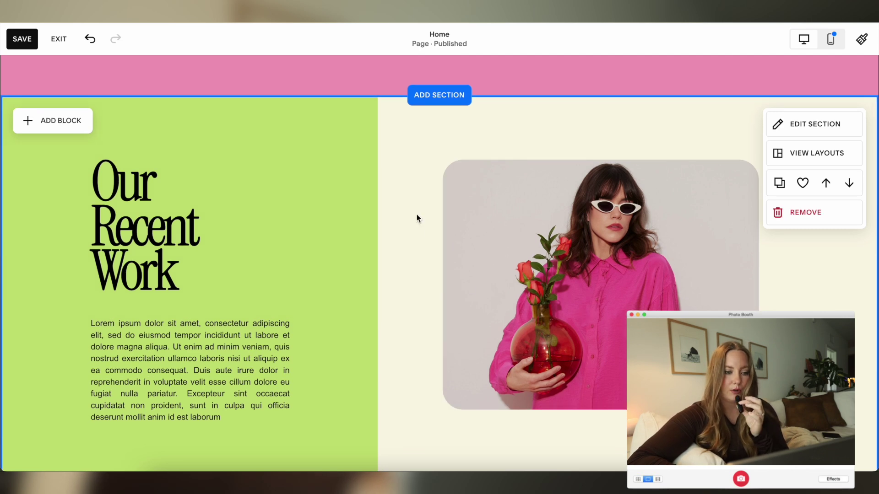
{"action": "scroll", "coordinate": [416, 217], "scroll_direction": "up", "scroll_amount": 2}
{"action": "scroll", "coordinate": [420, 284], "scroll_direction": "down", "scroll_amount": 3}
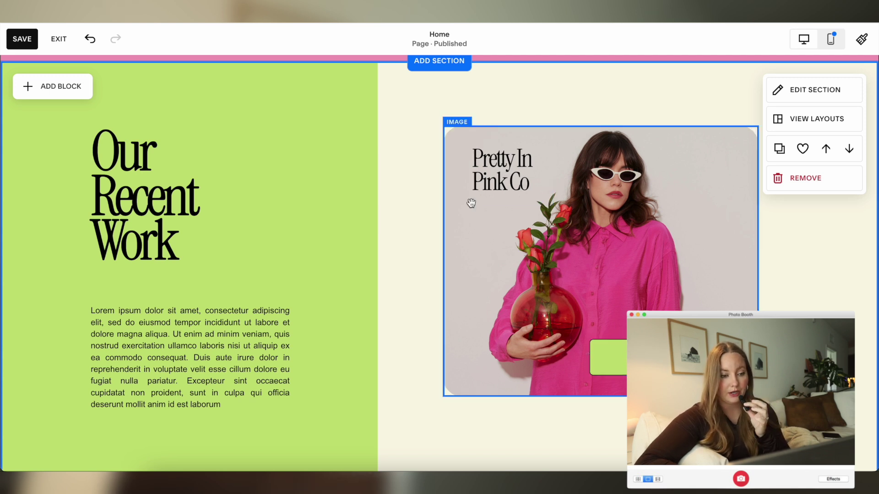
{"action": "scroll", "coordinate": [421, 191], "scroll_direction": "up", "scroll_amount": 1}
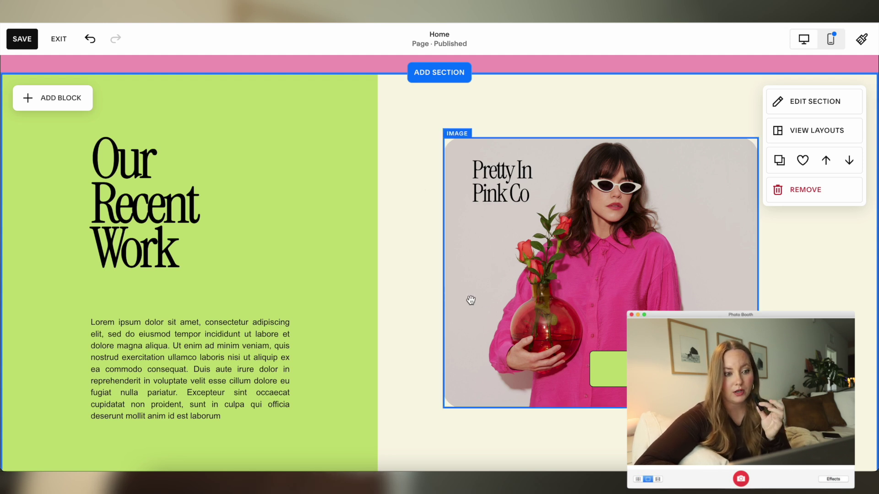
{"action": "scroll", "coordinate": [411, 273], "scroll_direction": "down", "scroll_amount": 2}
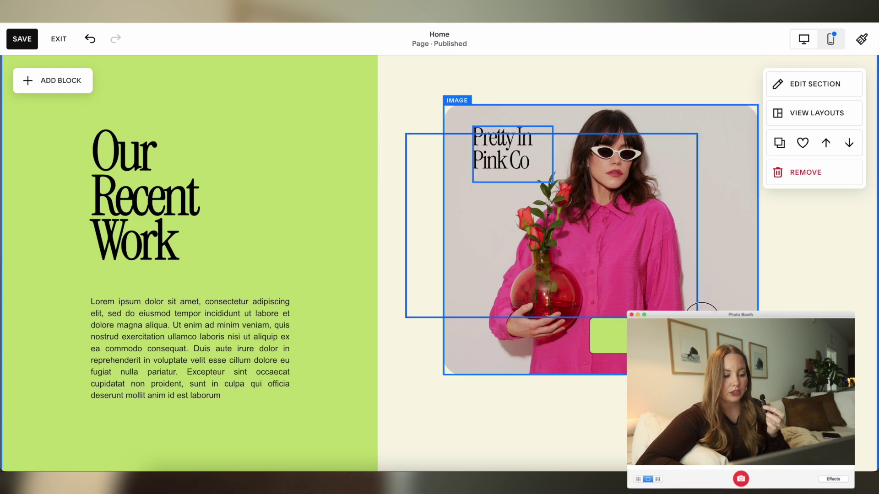
Step: Duplicate the Pretty In Pink Co image, title and button together and place the copy directly beneath the original
{"action": "left_click", "coordinate": [460, 138]}
{"action": "left_click_drag", "start_coordinate": [699, 288], "coordinate": [728, 309]}
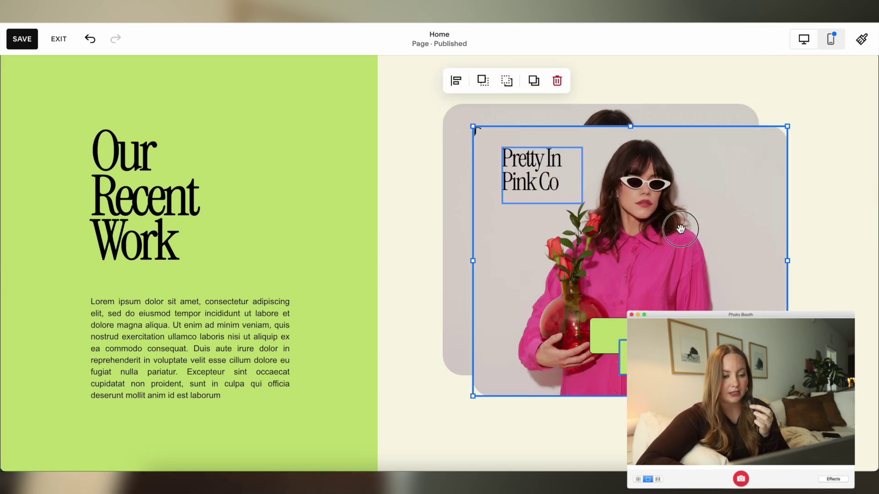
{"action": "left_click_drag", "start_coordinate": [681, 229], "coordinate": [566, 374]}
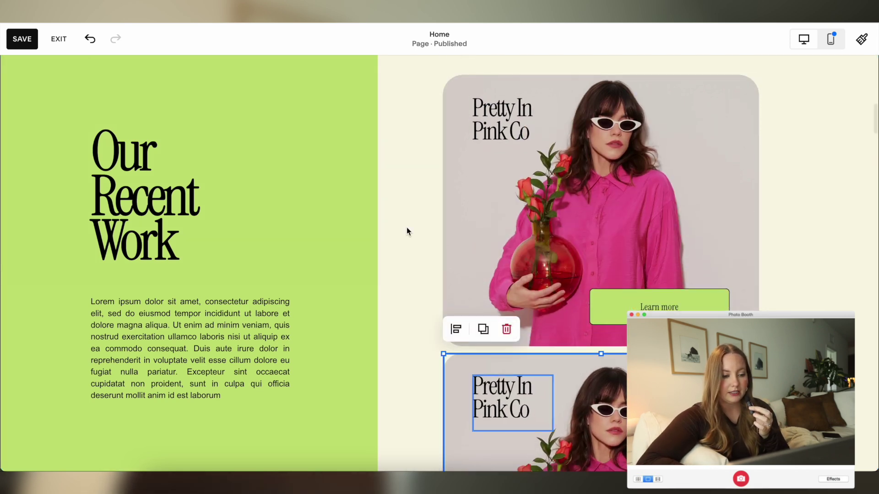
{"action": "left_click", "coordinate": [405, 265]}
Step: Review how the stacked portfolio cards scroll past the pinned green shape, Our Recent Work heading and paragraph
{"action": "scroll", "coordinate": [405, 266], "scroll_direction": "down", "scroll_amount": 5}
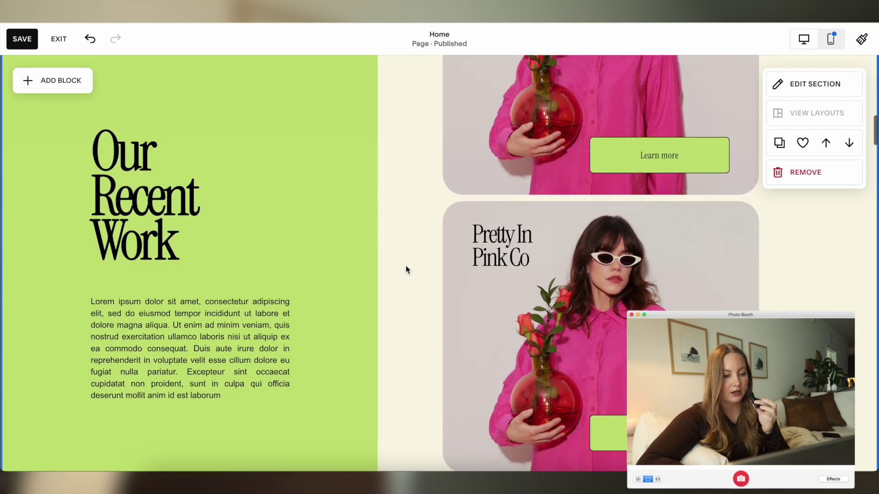
{"action": "scroll", "coordinate": [405, 266], "scroll_direction": "down", "scroll_amount": 5}
{"action": "scroll", "coordinate": [405, 266], "scroll_direction": "up", "scroll_amount": 8}
{"action": "scroll", "coordinate": [405, 266], "scroll_direction": "down", "scroll_amount": 4}
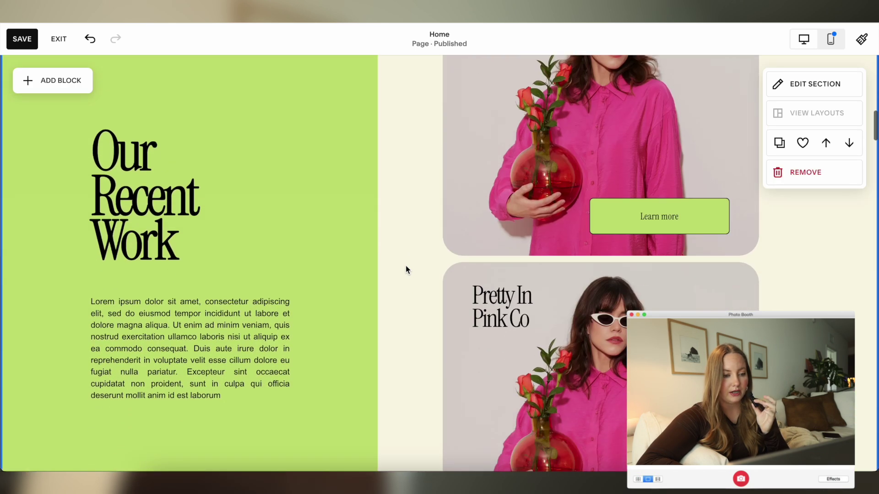
{"action": "scroll", "coordinate": [405, 266], "scroll_direction": "down", "scroll_amount": 5}
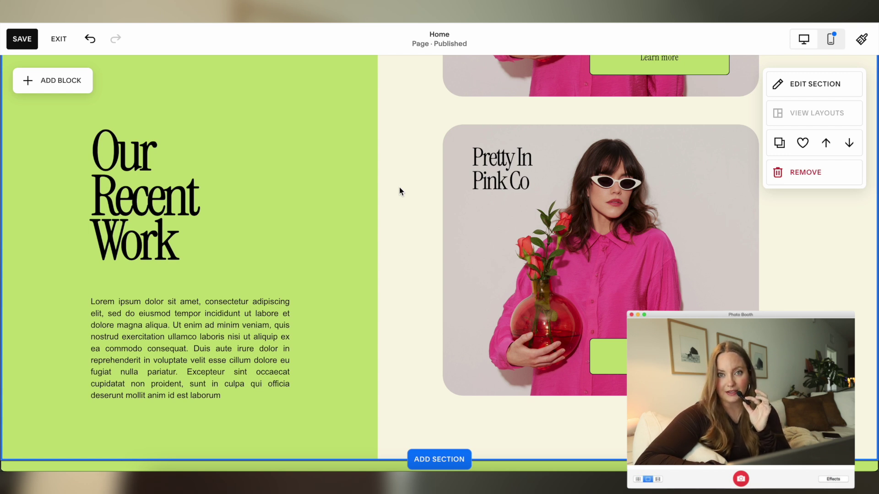
{"action": "scroll", "coordinate": [405, 201], "scroll_direction": "down", "scroll_amount": 10}
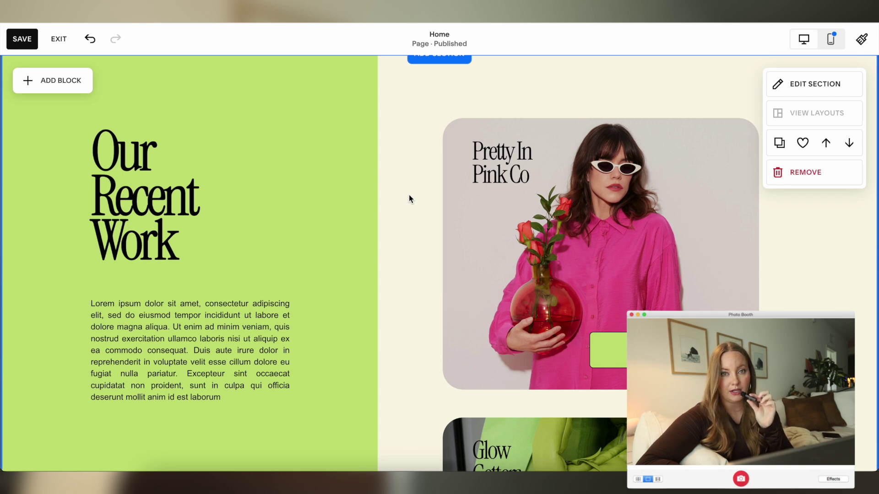
{"action": "scroll", "coordinate": [407, 188], "scroll_direction": "down", "scroll_amount": 3}
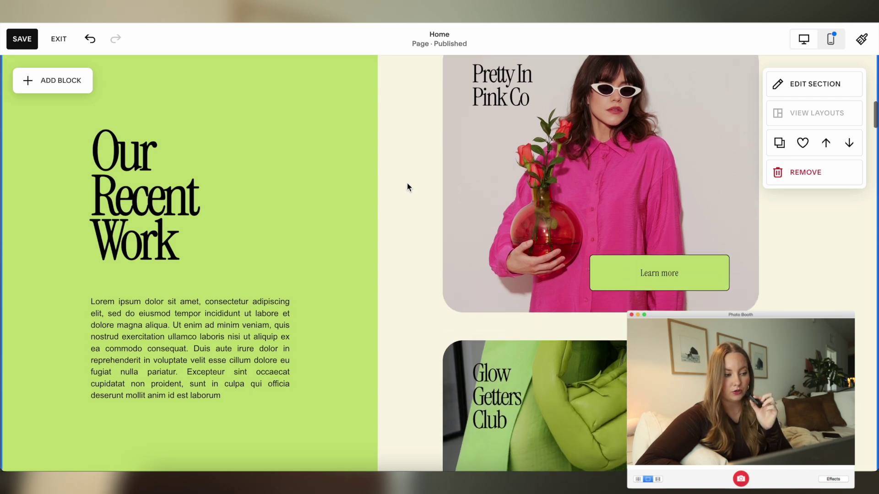
{"action": "scroll", "coordinate": [408, 187], "scroll_direction": "down", "scroll_amount": 2}
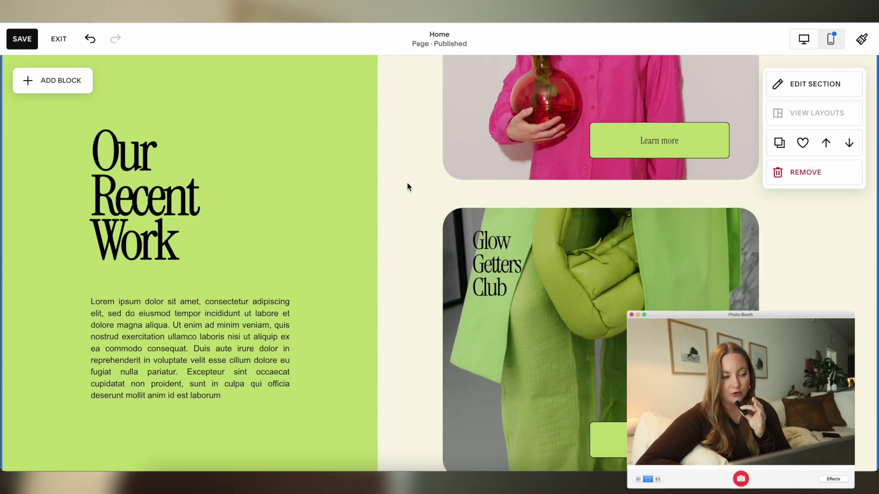
{"action": "scroll", "coordinate": [407, 184], "scroll_direction": "down", "scroll_amount": 2}
{"action": "scroll", "coordinate": [407, 187], "scroll_direction": "down", "scroll_amount": 7}
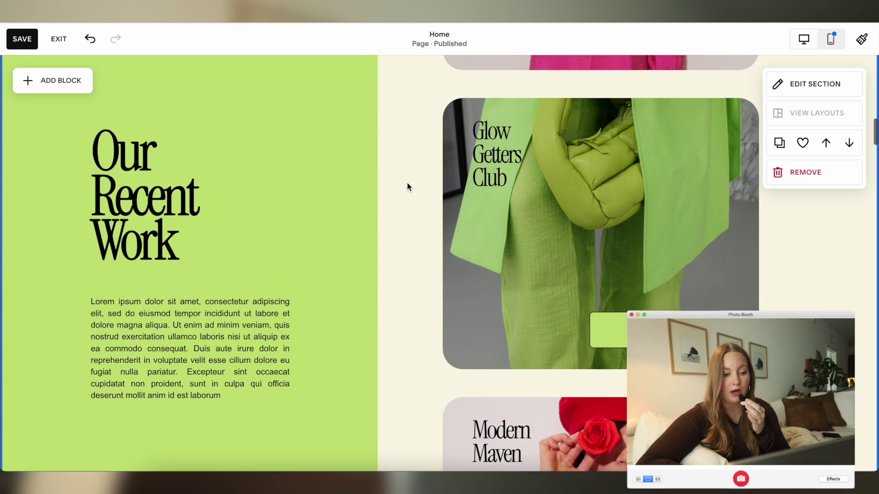
{"action": "scroll", "coordinate": [407, 183], "scroll_direction": "down", "scroll_amount": 8}
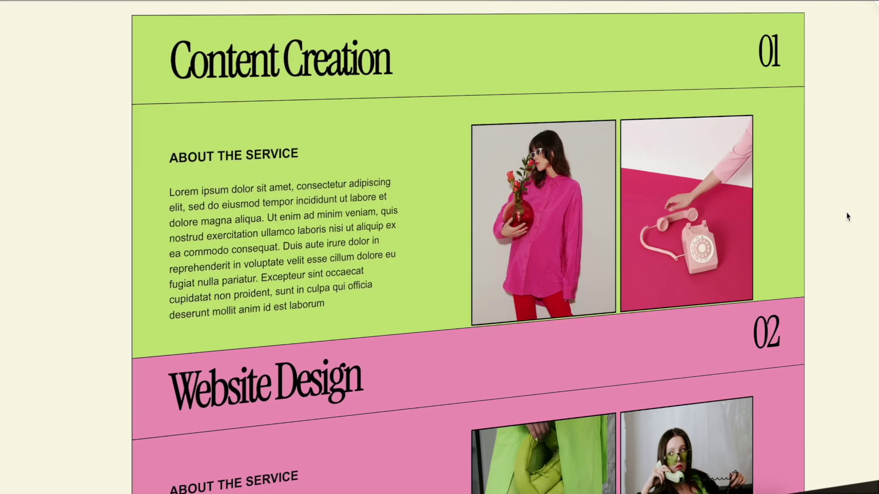
Step: Examine how the Content Creation, Website Design and Brand Strategy service panels stack over each other while scrolling
{"action": "scroll", "coordinate": [846, 216], "scroll_direction": "down", "scroll_amount": 5}
{"action": "scroll", "coordinate": [846, 216], "scroll_direction": "down", "scroll_amount": 5}
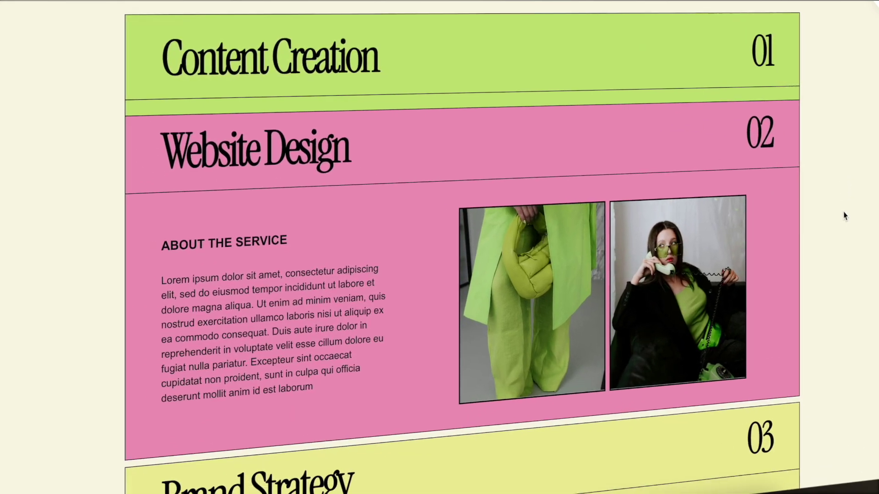
{"action": "scroll", "coordinate": [841, 215], "scroll_direction": "down", "scroll_amount": 5}
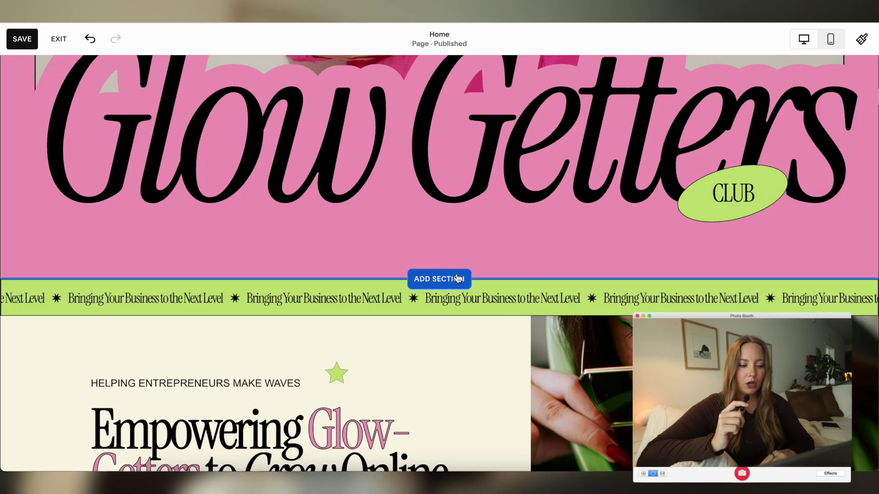
Step: Add a blank section between the pink Glow Getters hero and the scrolling text banner, with Fill Screen turned off
{"action": "left_click", "coordinate": [458, 279]}
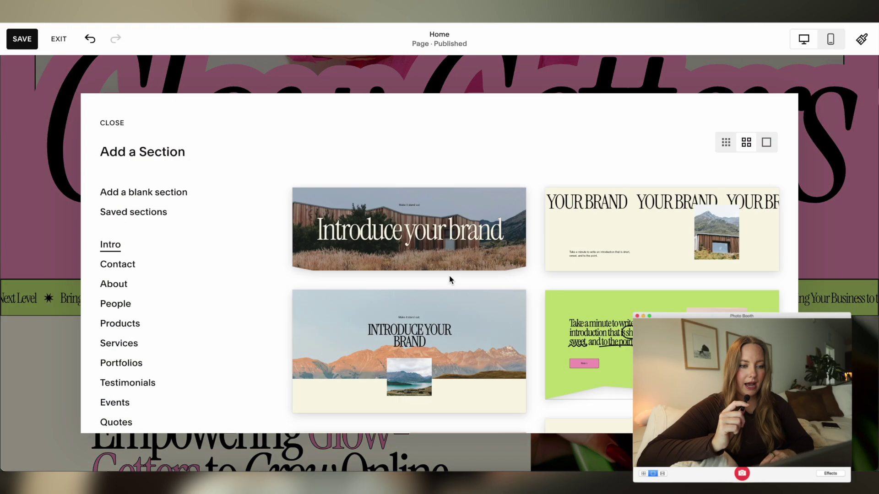
{"action": "left_click", "coordinate": [144, 192]}
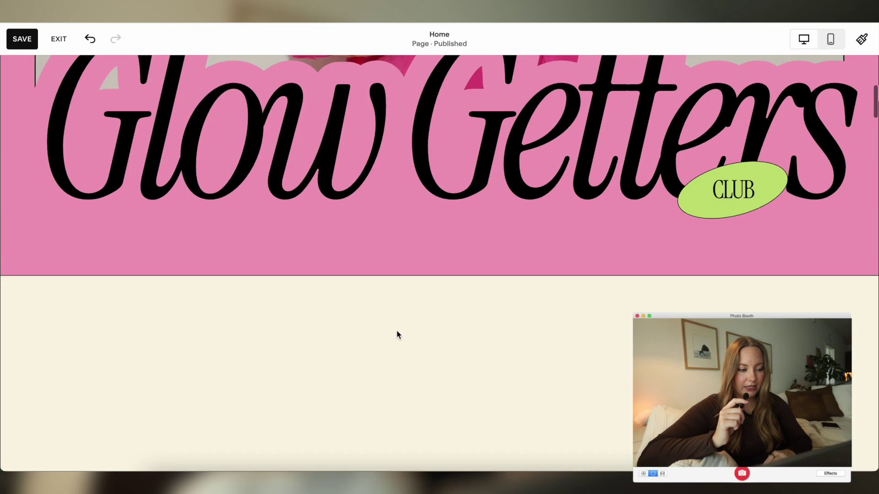
{"action": "left_click", "coordinate": [793, 138]}
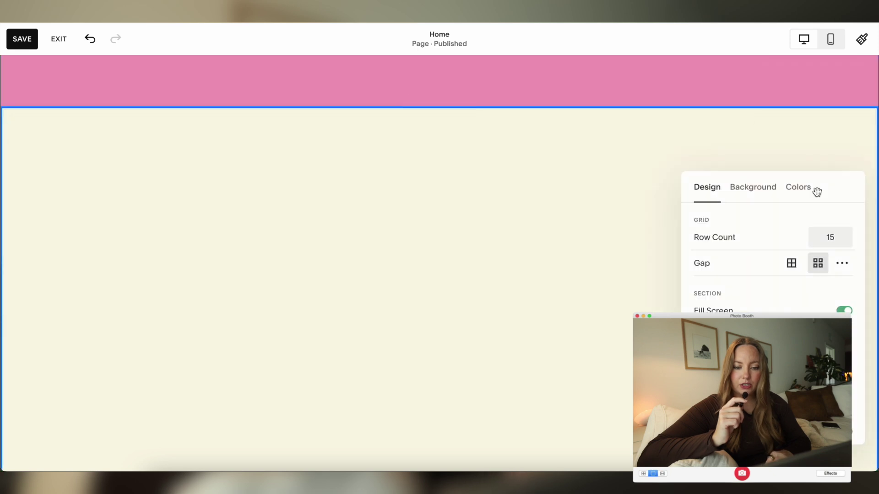
{"action": "left_click", "coordinate": [845, 310]}
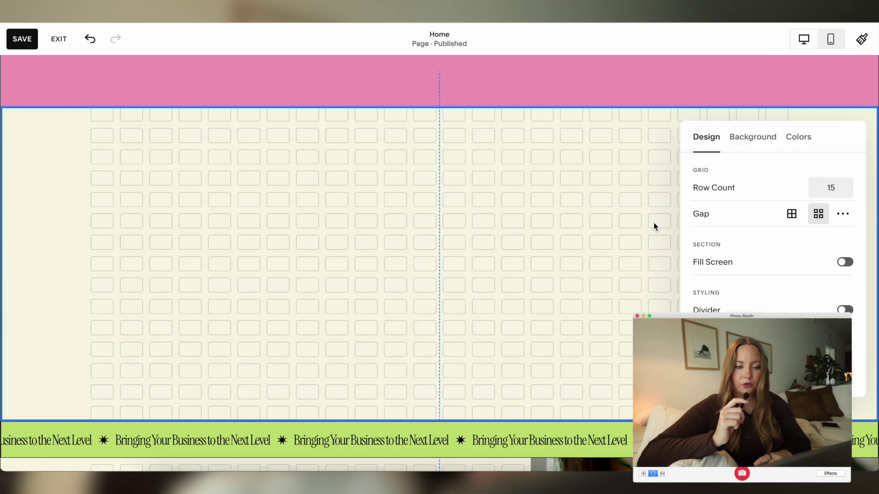
{"action": "left_click", "coordinate": [654, 225]}
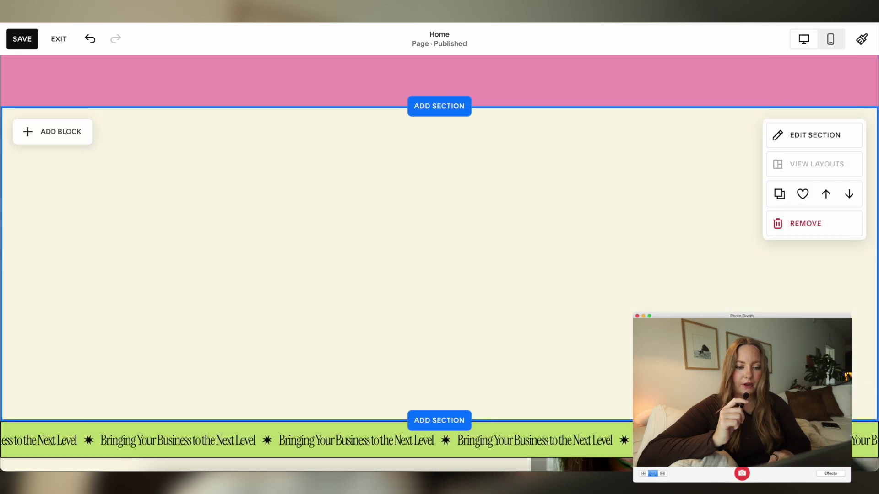
Step: Add a green rectangle shape block and enlarge it into a wide panel centred across the new section
{"action": "left_click", "coordinate": [60, 130]}
{"action": "left_click", "coordinate": [177, 308]}
{"action": "left_click_drag", "start_coordinate": [147, 243], "coordinate": [197, 238]}
{"action": "left_click_drag", "start_coordinate": [289, 292], "coordinate": [759, 378]}
{"action": "left_click_drag", "start_coordinate": [450, 375], "coordinate": [440, 413]}
{"action": "mouse_move", "coordinate": [432, 316]}
{"action": "left_mouse_down"}
{"action": "mouse_move", "coordinate": [425, 305]}
{"action": "mouse_move", "coordinate": [432, 306]}
{"action": "left_mouse_up"}
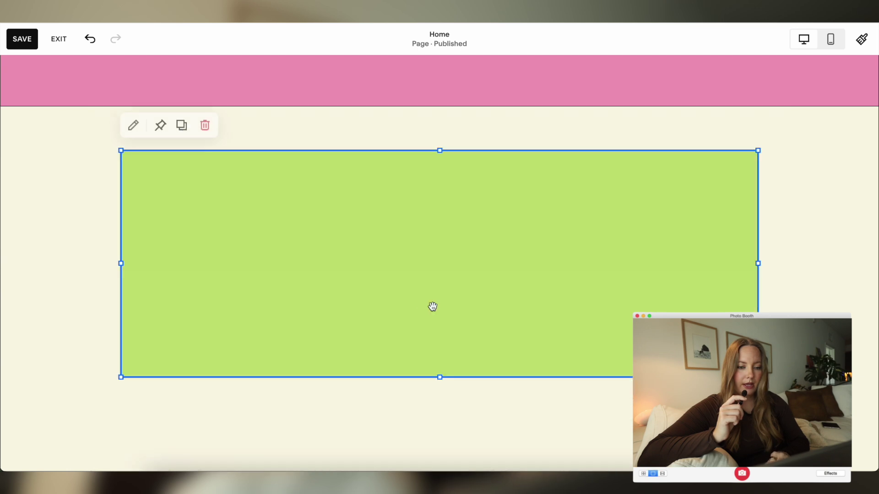
Step: Give the green rectangle a thin black outline, keeping its square corners and Stretch setting
{"action": "left_click", "coordinate": [134, 125]}
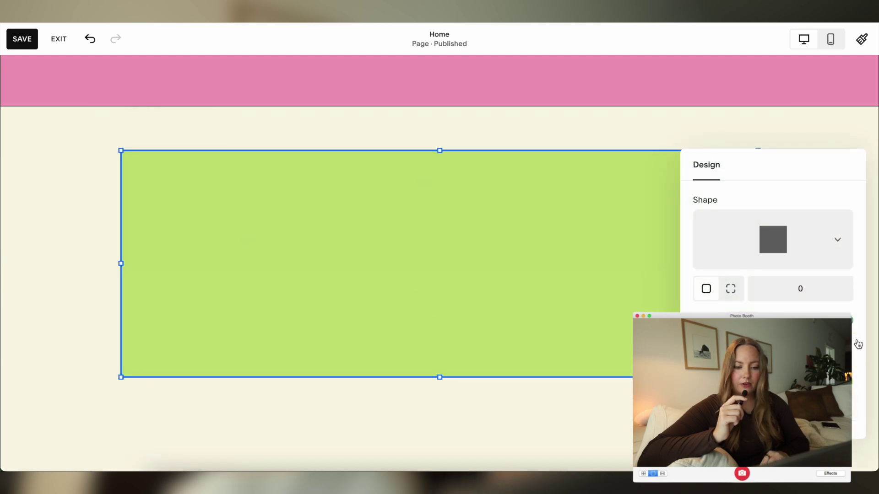
{"action": "scroll", "coordinate": [773, 252], "scroll_direction": "down", "scroll_amount": 1}
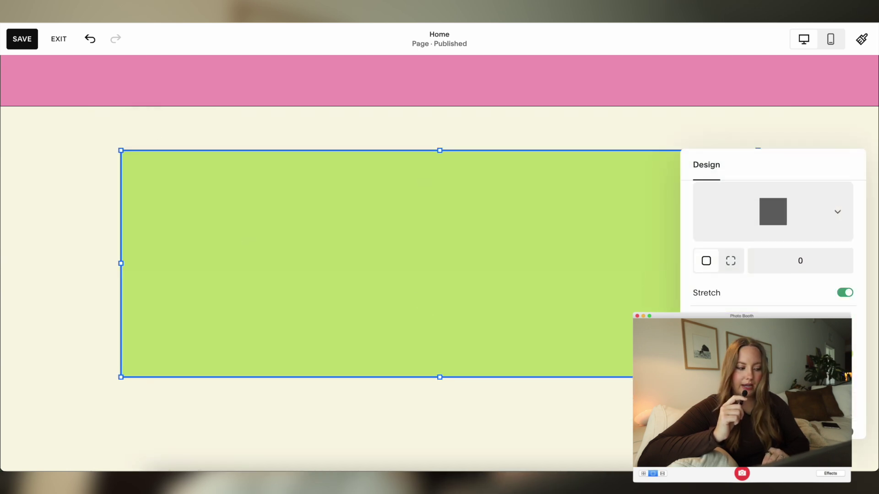
{"action": "scroll", "coordinate": [853, 419], "scroll_direction": "down", "scroll_amount": 2}
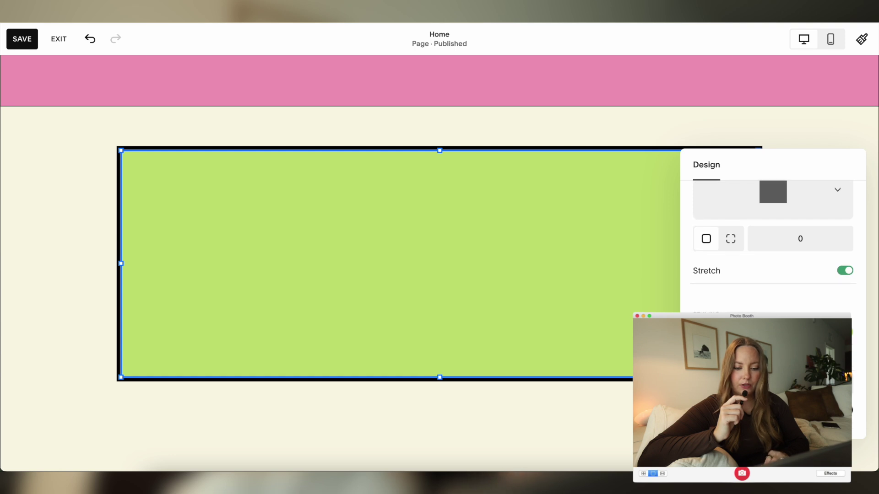
{"action": "scroll", "coordinate": [773, 252], "scroll_direction": "down", "scroll_amount": 2}
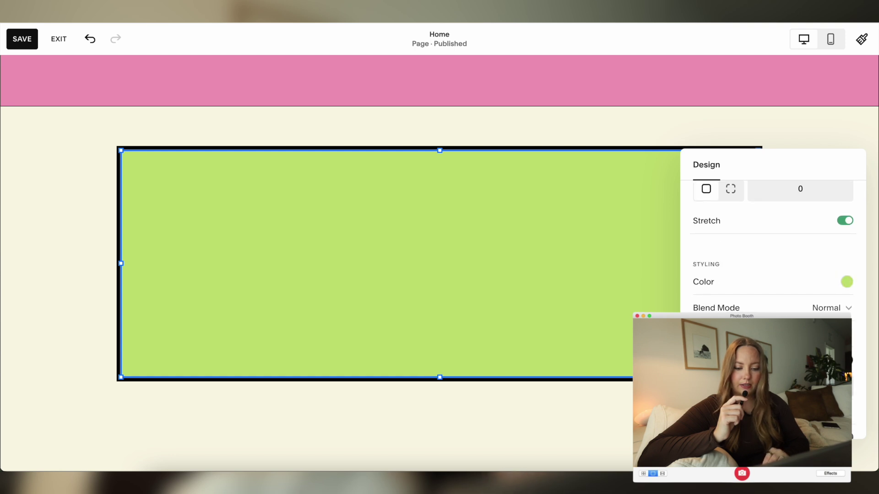
{"action": "left_click", "coordinate": [84, 237]}
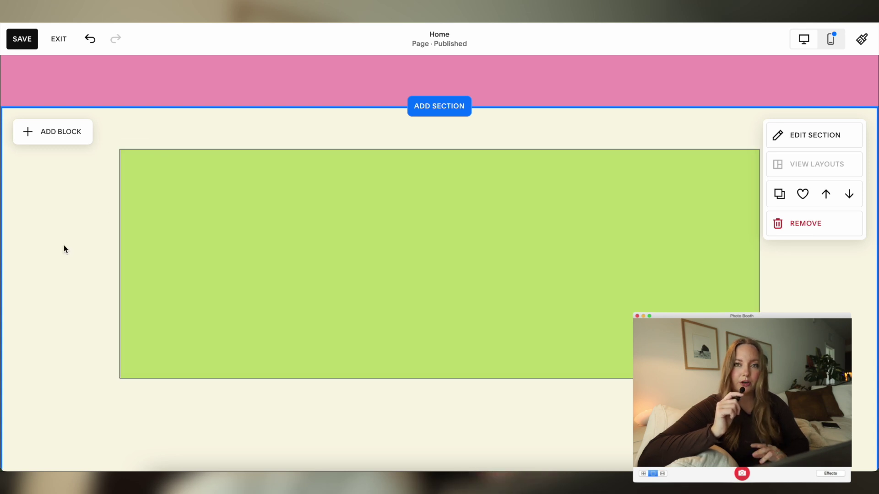
Step: Review the Content Creation panel with its number, service text and two photos, and how its section scrolls
{"action": "scroll", "coordinate": [117, 312], "scroll_direction": "down", "scroll_amount": 2}
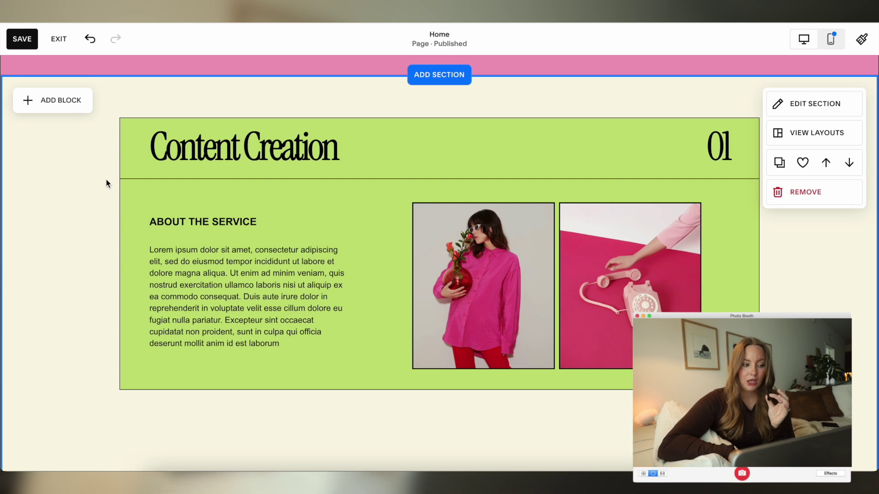
{"action": "scroll", "coordinate": [78, 247], "scroll_direction": "down", "scroll_amount": 5}
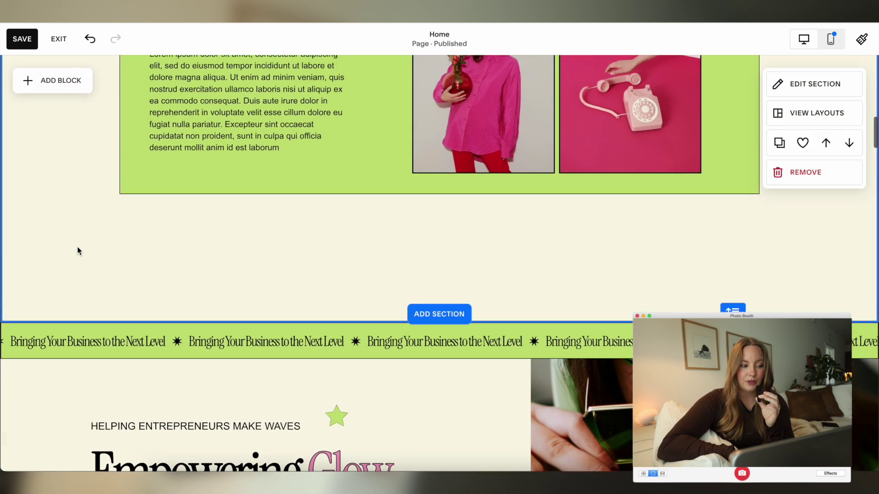
{"action": "scroll", "coordinate": [78, 250], "scroll_direction": "up", "scroll_amount": 5}
{"action": "scroll", "coordinate": [78, 249], "scroll_direction": "down", "scroll_amount": 10}
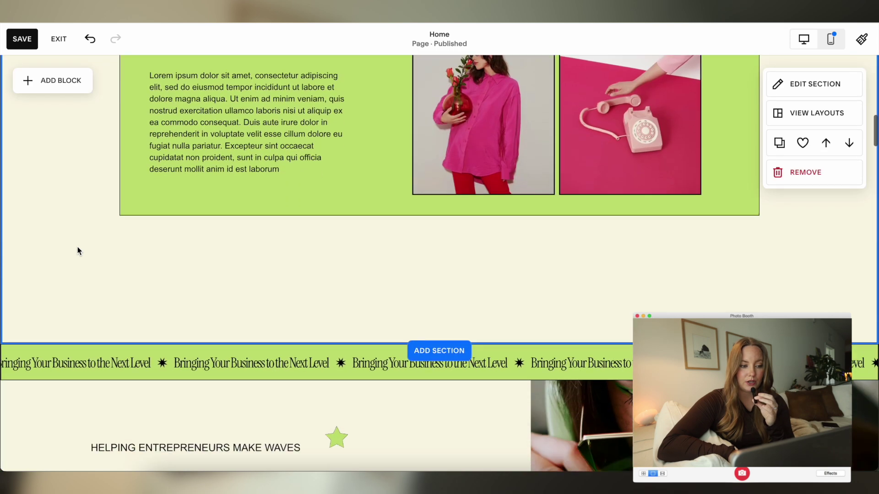
{"action": "scroll", "coordinate": [78, 249], "scroll_direction": "up", "scroll_amount": 10}
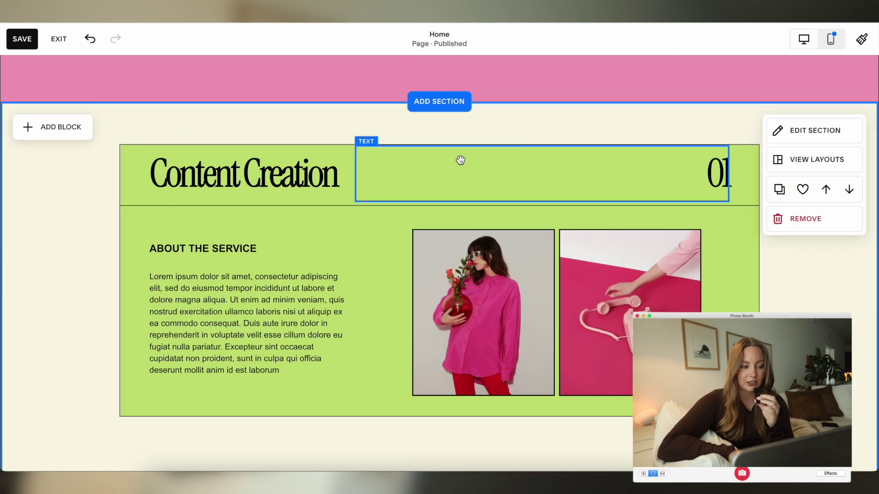
Step: Pin the green rectangle of the Content Creation panel to the top with a 19 px offset
{"action": "left_click", "coordinate": [138, 147]}
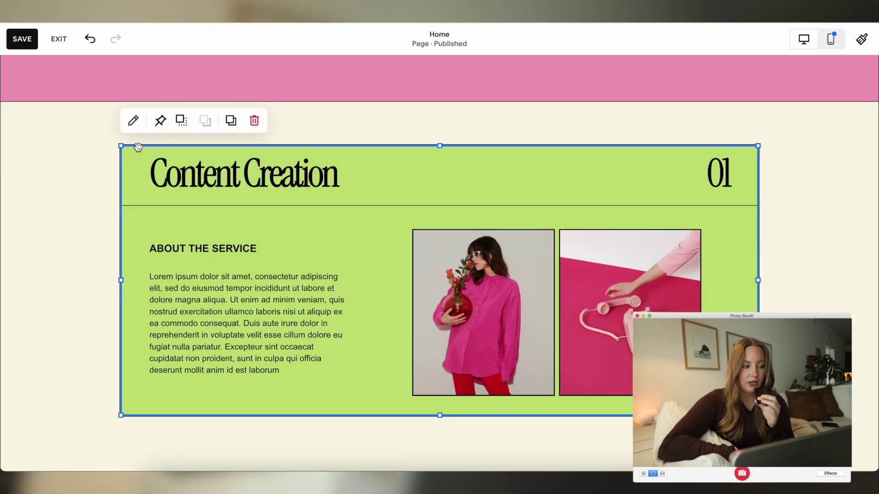
{"action": "left_click", "coordinate": [160, 123]}
{"action": "scroll", "coordinate": [95, 242], "scroll_direction": "down", "scroll_amount": 2}
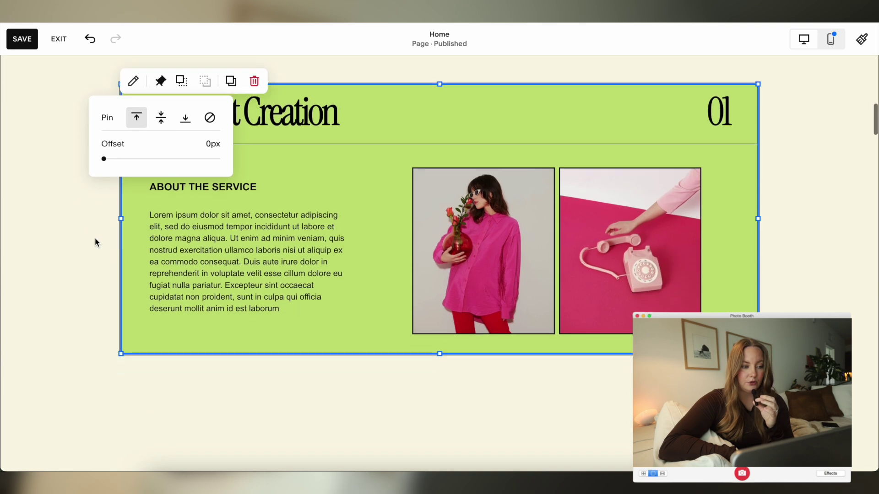
{"action": "mouse_move", "coordinate": [109, 159]}
{"action": "left_mouse_down"}
{"action": "mouse_move", "coordinate": [126, 157]}
{"action": "mouse_move", "coordinate": [111, 158]}
{"action": "left_mouse_up"}
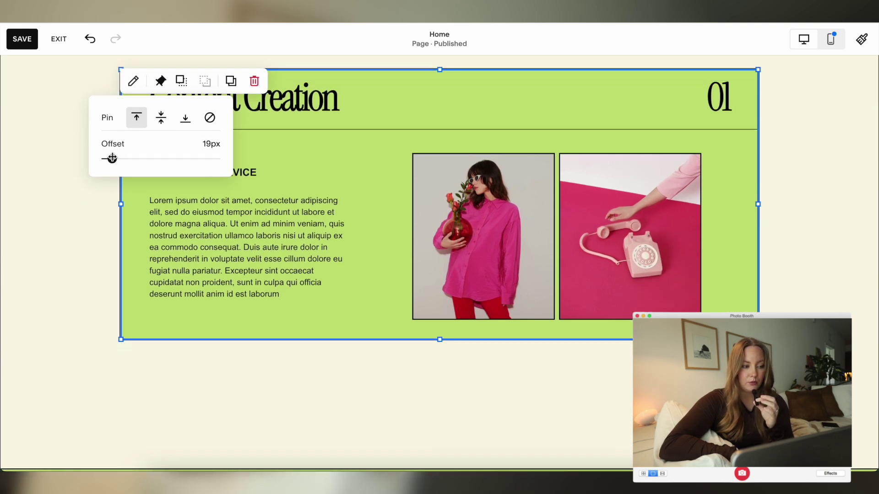
{"action": "left_click", "coordinate": [74, 279]}
Step: Examine how the panel's heading, number, divider line, text and photos move against the pinned green rectangle while scrolling
{"action": "scroll", "coordinate": [75, 279], "scroll_direction": "up", "scroll_amount": 2}
{"action": "scroll", "coordinate": [103, 182], "scroll_direction": "down", "scroll_amount": 4}
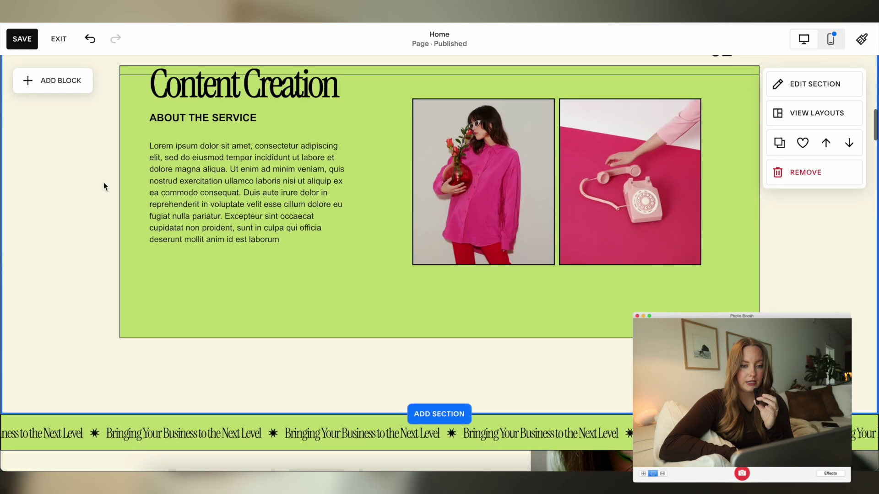
{"action": "scroll", "coordinate": [104, 183], "scroll_direction": "up", "scroll_amount": 1}
{"action": "scroll", "coordinate": [104, 182], "scroll_direction": "up", "scroll_amount": 2}
{"action": "scroll", "coordinate": [103, 182], "scroll_direction": "down", "scroll_amount": 2}
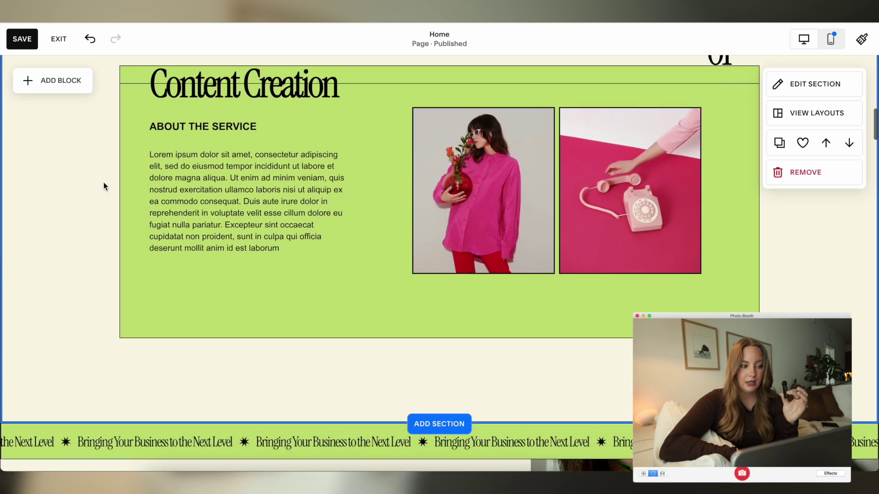
{"action": "scroll", "coordinate": [103, 183], "scroll_direction": "up", "scroll_amount": 1}
{"action": "scroll", "coordinate": [104, 183], "scroll_direction": "down", "scroll_amount": 1}
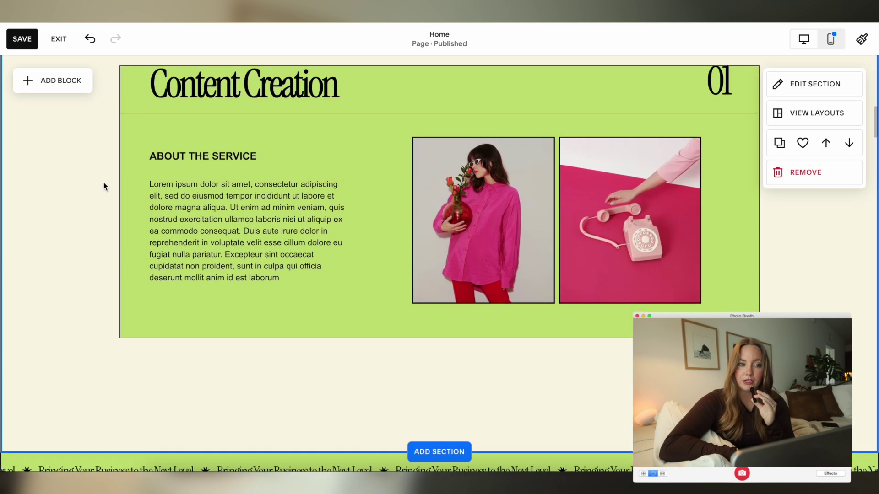
{"action": "scroll", "coordinate": [104, 182], "scroll_direction": "up", "scroll_amount": 1}
{"action": "scroll", "coordinate": [104, 187], "scroll_direction": "up", "scroll_amount": 1}
Step: Pin the Content Creation heading to the top with a 29 px offset
{"action": "left_click", "coordinate": [128, 122]}
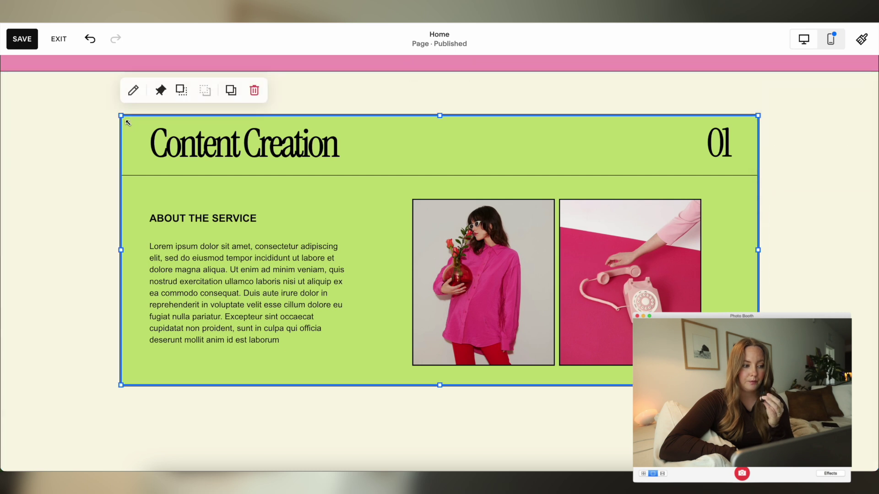
{"action": "left_click", "coordinate": [156, 97]}
{"action": "left_click", "coordinate": [221, 161]}
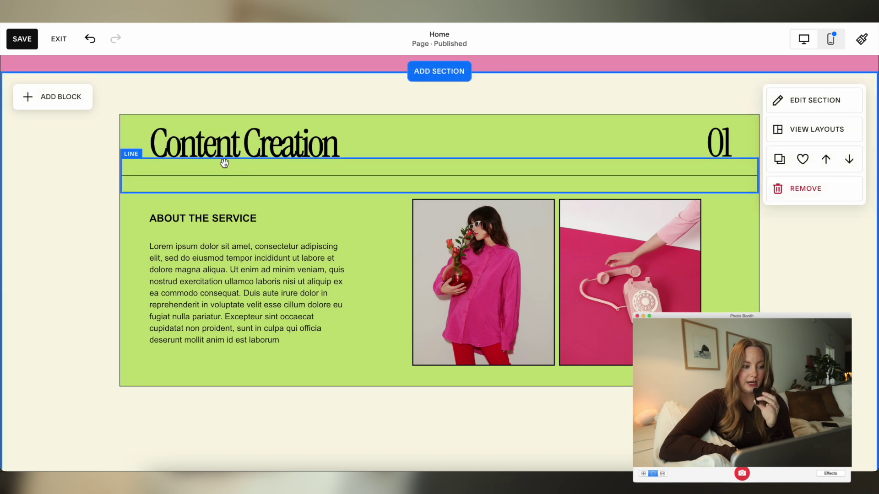
{"action": "left_click", "coordinate": [222, 161]}
{"action": "left_click", "coordinate": [236, 92]}
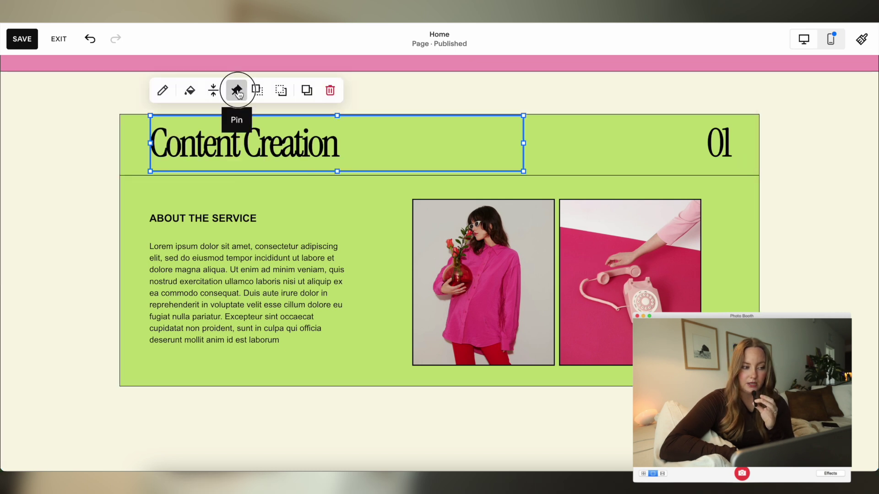
{"action": "scroll", "coordinate": [100, 233], "scroll_direction": "down", "scroll_amount": 1}
{"action": "scroll", "coordinate": [99, 233], "scroll_direction": "down", "scroll_amount": 2}
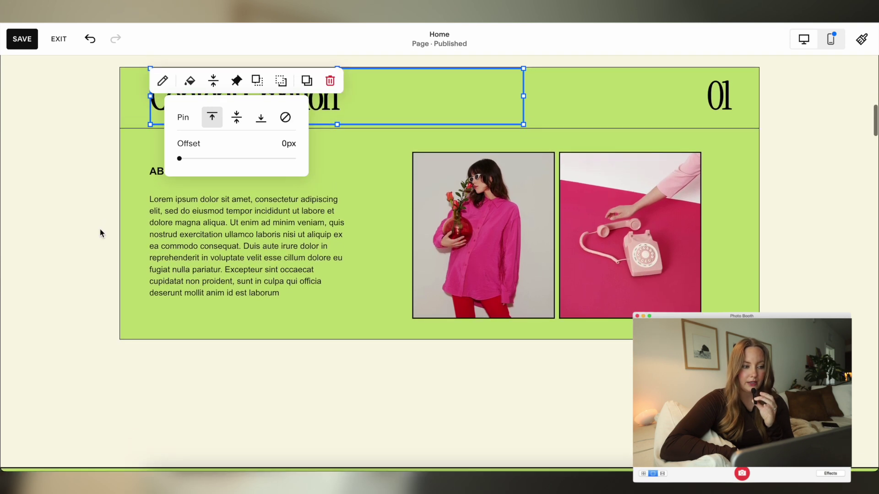
{"action": "left_click_drag", "start_coordinate": [179, 158], "coordinate": [190, 158]}
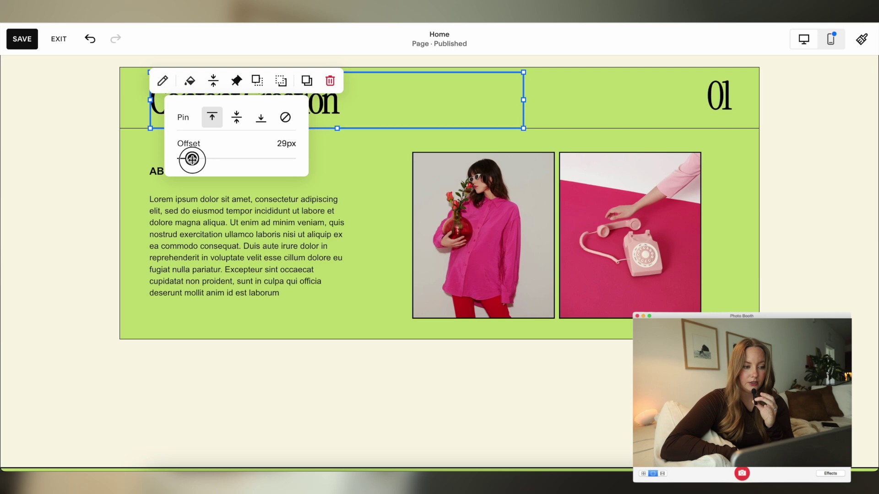
{"action": "left_click", "coordinate": [108, 207]}
{"action": "scroll", "coordinate": [108, 207], "scroll_direction": "up", "scroll_amount": 2}
{"action": "scroll", "coordinate": [108, 207], "scroll_direction": "down", "scroll_amount": 3}
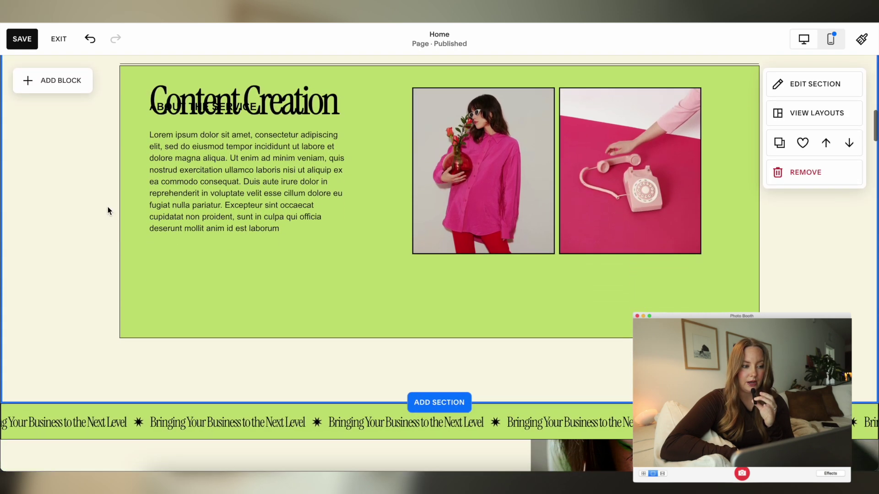
Step: Pin the panel's number 01 text block to the top with a 29 px offset
{"action": "left_click", "coordinate": [257, 120]}
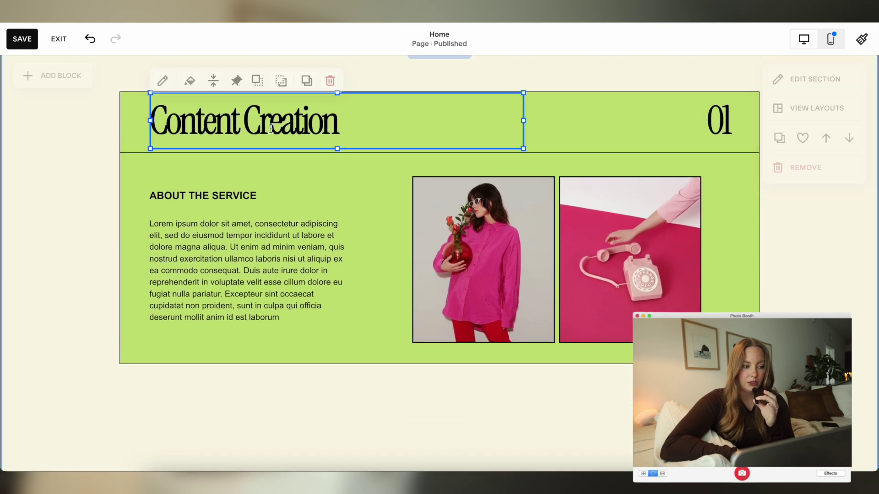
{"action": "left_click", "coordinate": [675, 110]}
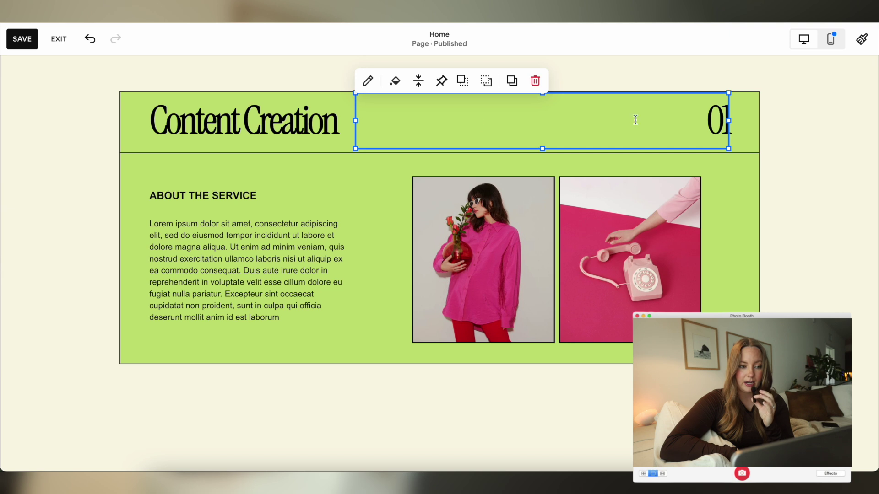
{"action": "left_click", "coordinate": [448, 83]}
{"action": "double_click", "coordinate": [491, 143]}
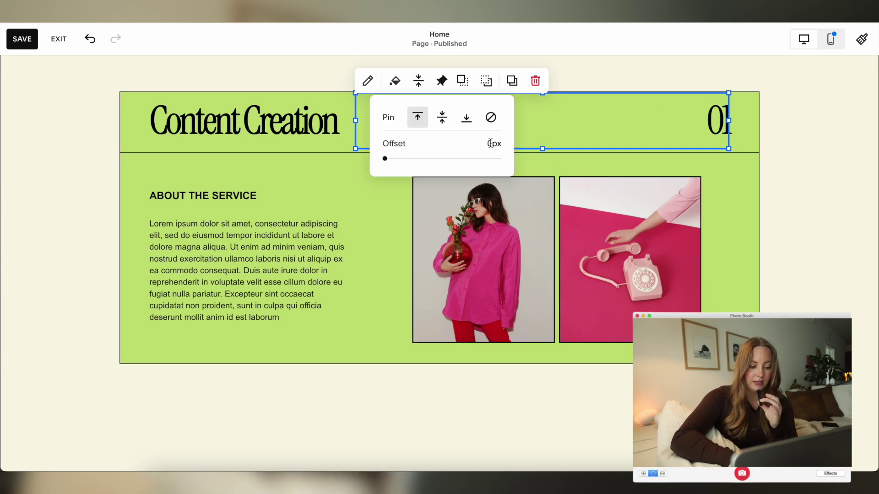
{"action": "type", "text": "29"}
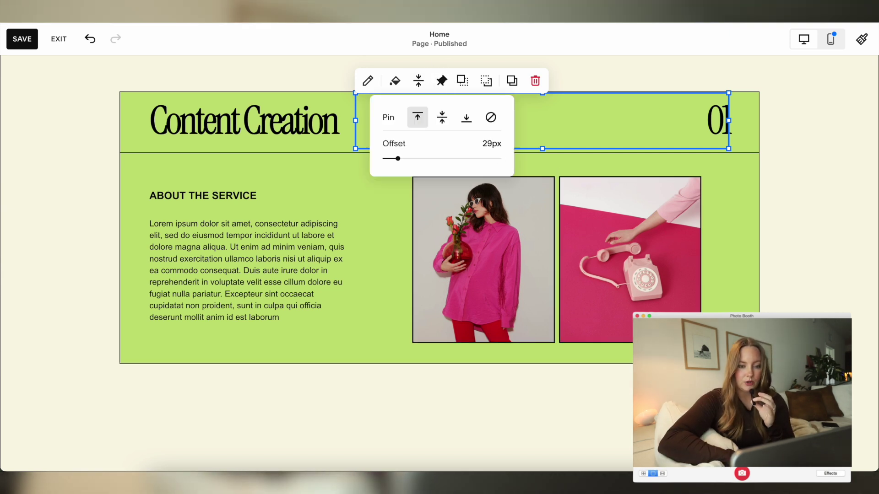
{"action": "left_click", "coordinate": [786, 186]}
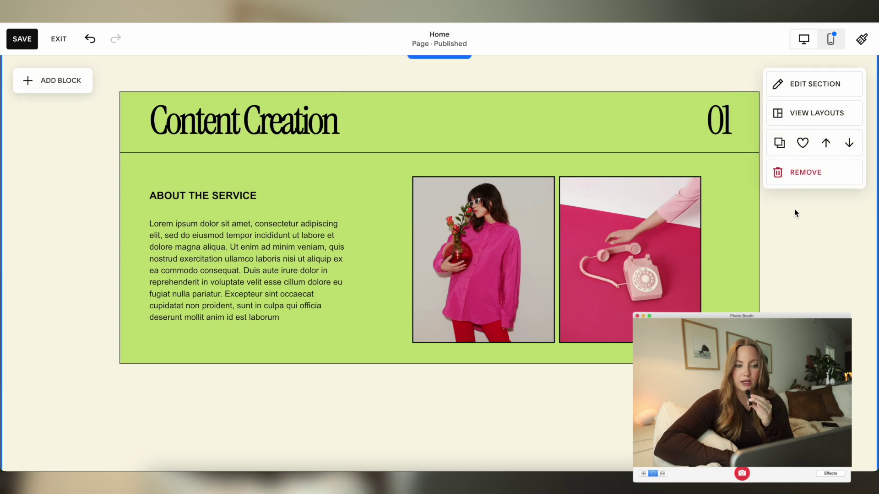
{"action": "scroll", "coordinate": [794, 209], "scroll_direction": "down", "scroll_amount": 1}
{"action": "scroll", "coordinate": [794, 215], "scroll_direction": "up", "scroll_amount": 1}
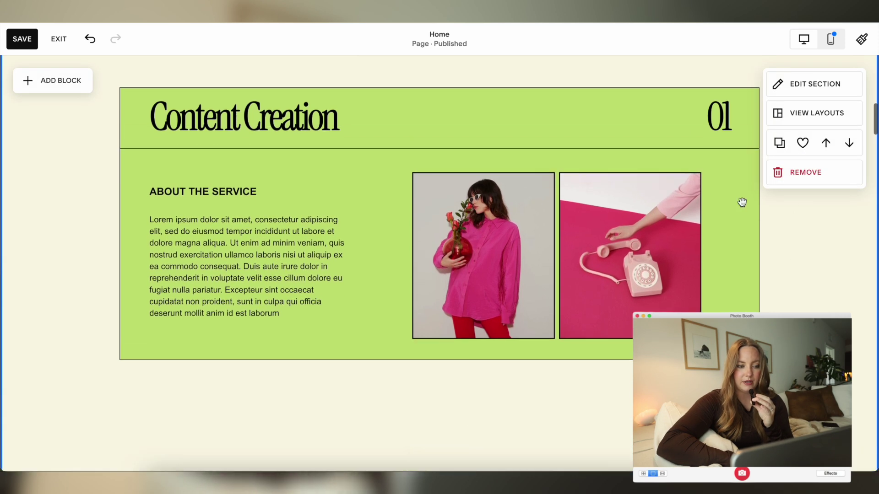
Step: Pin the divider line to the top and increase its offset so it holds just below the Content Creation heading
{"action": "left_click", "coordinate": [190, 153]}
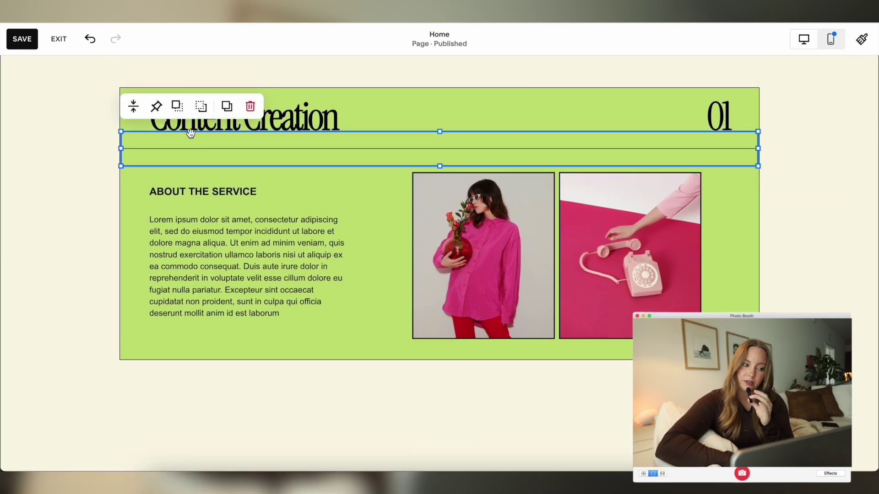
{"action": "left_click", "coordinate": [156, 108]}
{"action": "scroll", "coordinate": [87, 295], "scroll_direction": "down", "scroll_amount": 1}
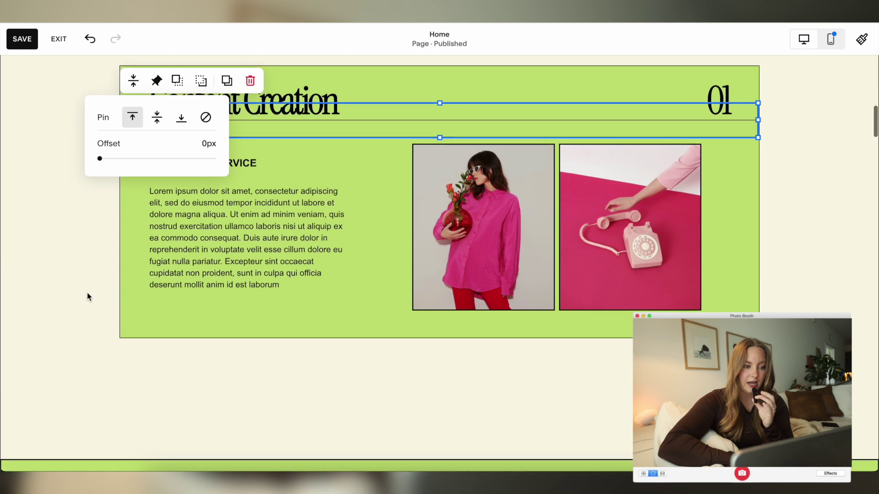
{"action": "scroll", "coordinate": [87, 296], "scroll_direction": "up", "scroll_amount": 1}
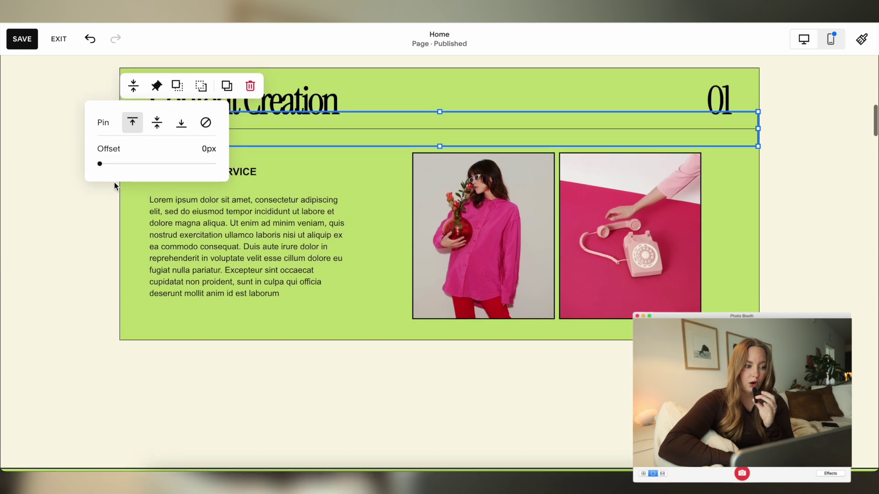
{"action": "left_click_drag", "start_coordinate": [102, 164], "coordinate": [146, 163]}
{"action": "left_click", "coordinate": [76, 295]}
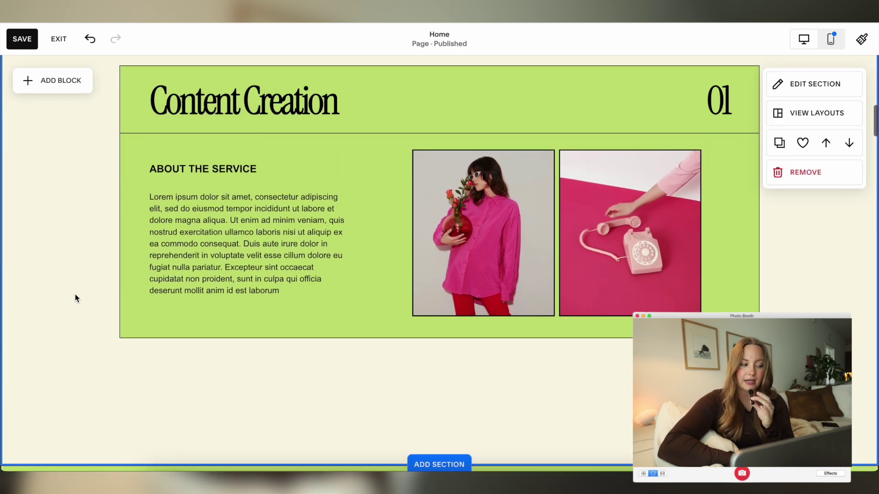
Step: Pin the About the Service heading, its paragraph and both photos to the top so they hold inside the panel
{"action": "left_click", "coordinate": [208, 178]}
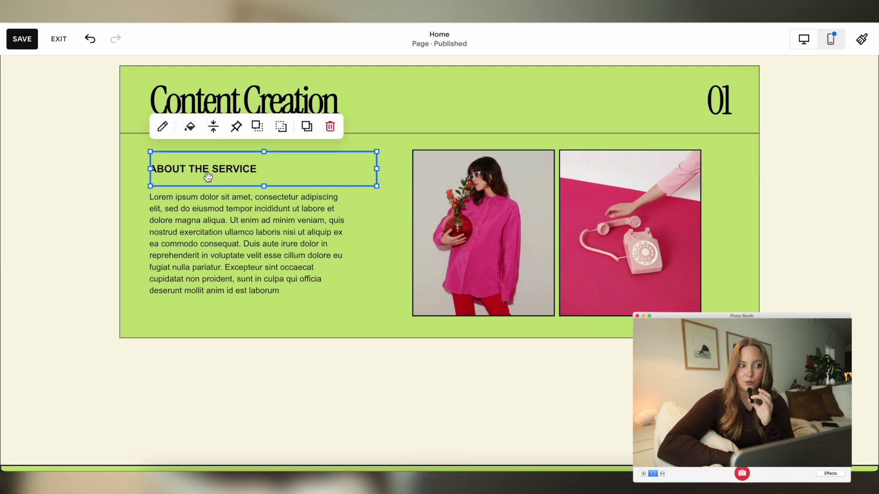
{"action": "left_click", "coordinate": [798, 261]}
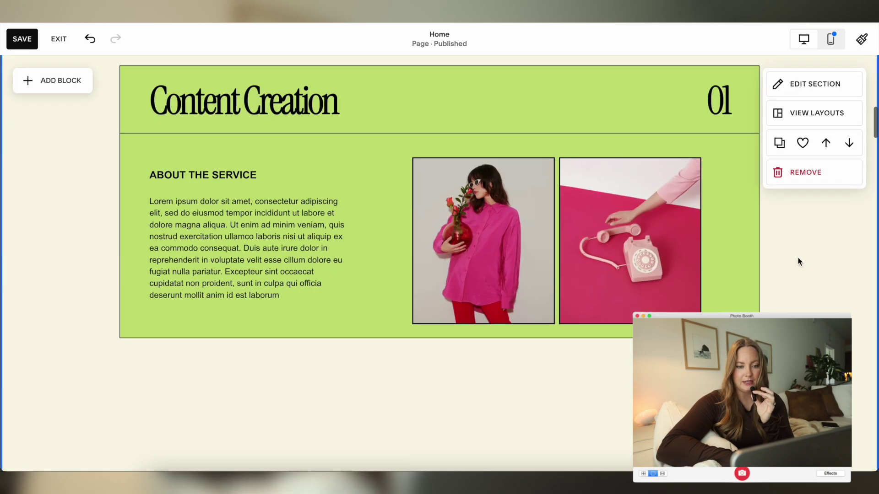
{"action": "scroll", "coordinate": [798, 261], "scroll_direction": "down", "scroll_amount": 2}
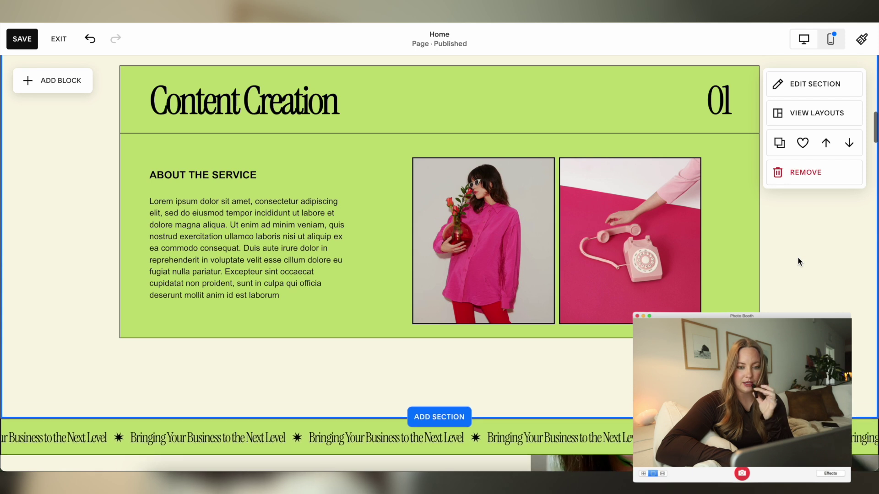
Step: Set the service section's grid row count to 90 to lengthen the scroll area
{"action": "left_click", "coordinate": [799, 262]}
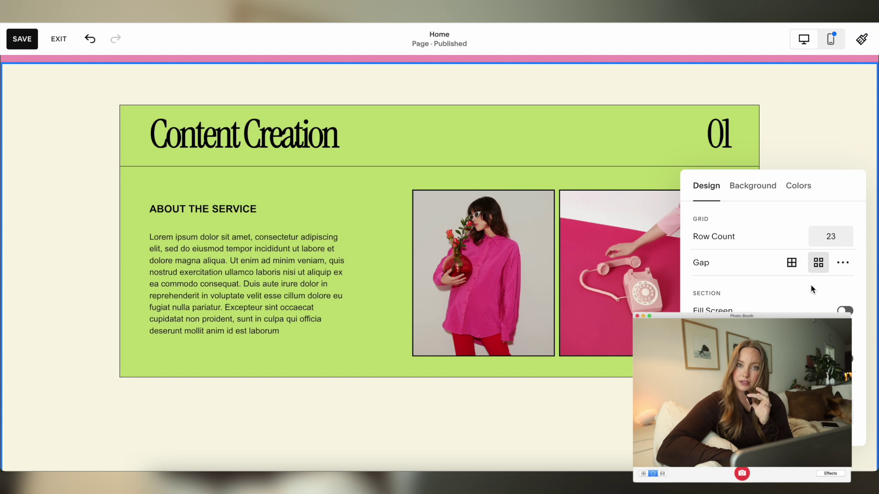
{"action": "double_click", "coordinate": [832, 237]}
{"action": "type", "text": "90"}
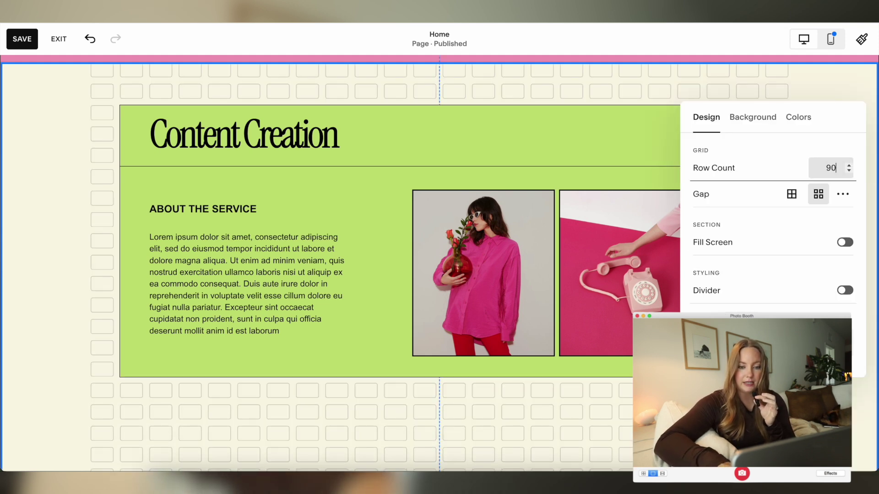
{"action": "left_click", "coordinate": [98, 327]}
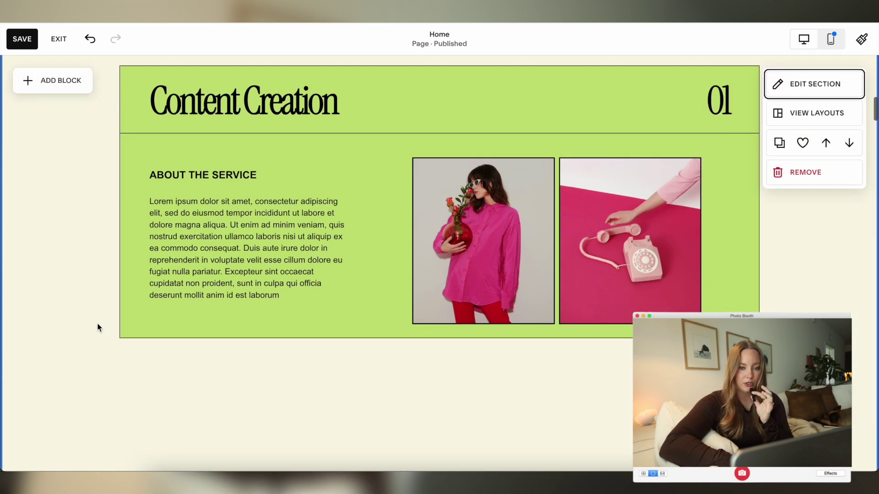
Step: Duplicate all blocks of the Content Creation panel together and place the copy directly below the original, aligned with it
{"action": "scroll", "coordinate": [98, 327], "scroll_direction": "up", "scroll_amount": 3}
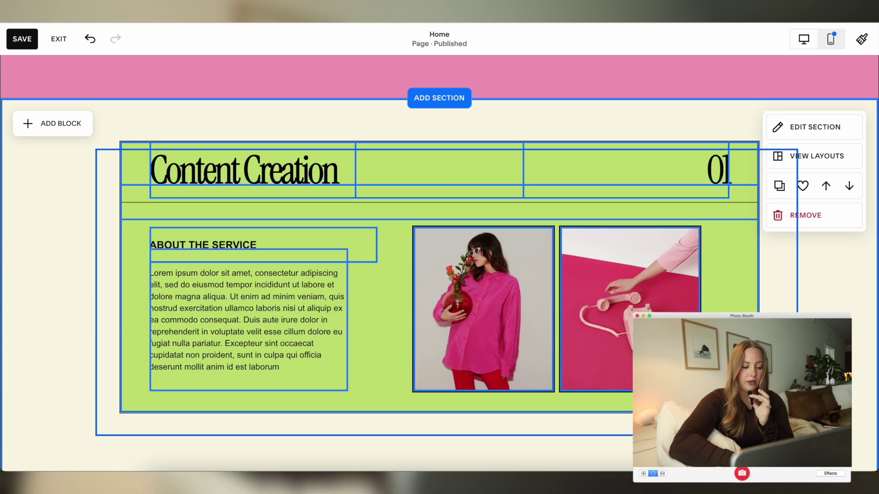
{"action": "left_click", "coordinate": [494, 309]}
{"action": "left_click_drag", "start_coordinate": [494, 310], "coordinate": [523, 331]}
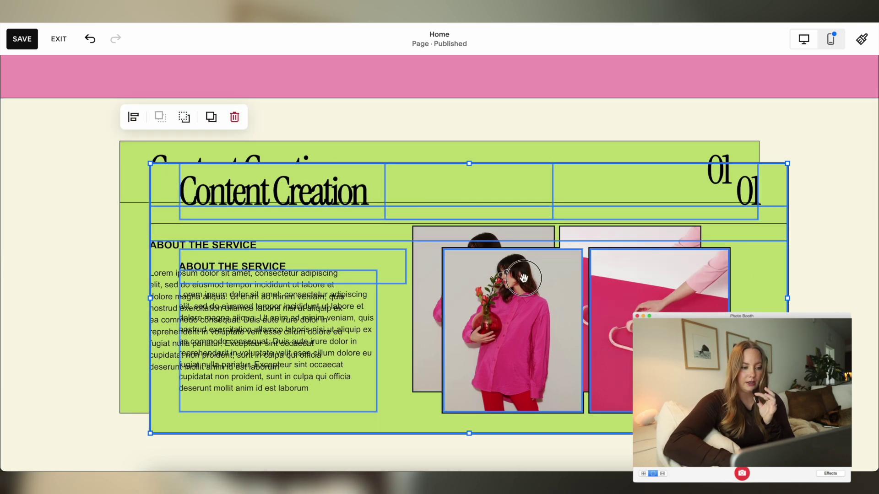
{"action": "left_click_drag", "start_coordinate": [524, 278], "coordinate": [484, 339]}
{"action": "left_click", "coordinate": [82, 334]}
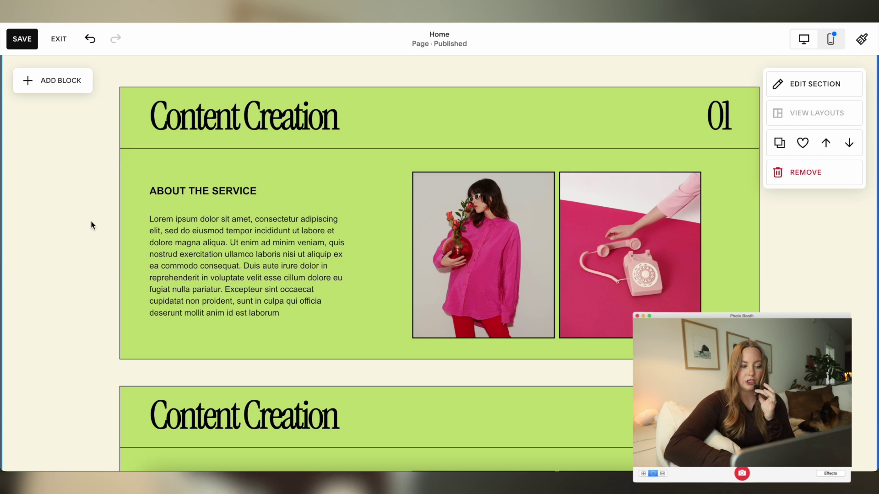
{"action": "scroll", "coordinate": [271, 420], "scroll_direction": "down", "scroll_amount": 5}
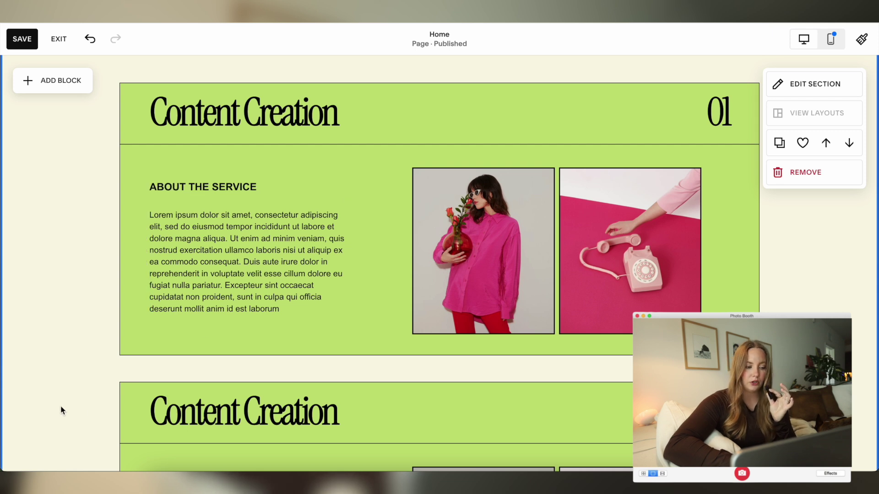
Step: Change the fill of the duplicated panel's rectangle from green to pink
{"action": "left_click", "coordinate": [206, 411]}
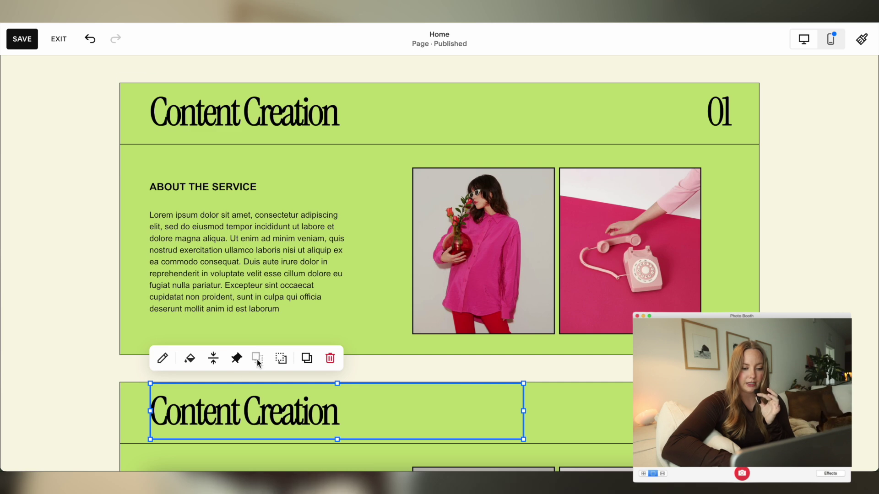
{"action": "left_click", "coordinate": [194, 409]}
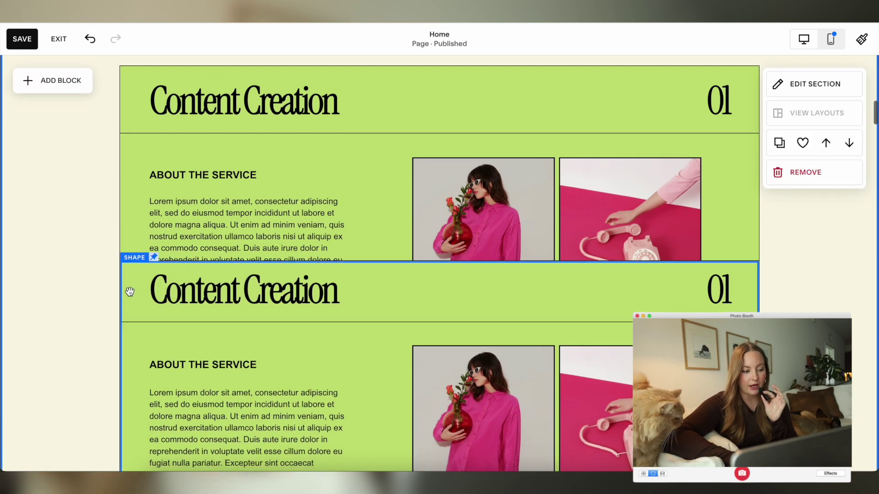
{"action": "left_click", "coordinate": [135, 270]}
{"action": "left_click", "coordinate": [133, 237]}
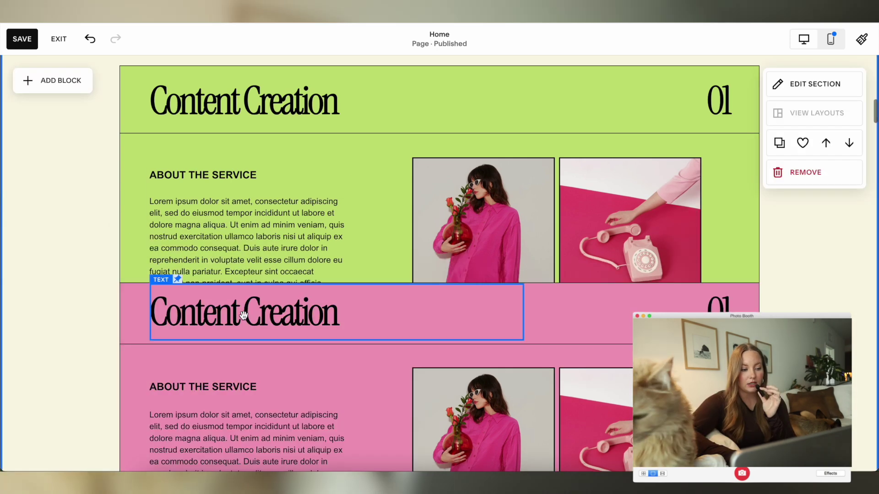
Step: Examine how the green, pink and yellow Content Creation panels stack over one another within the service section
{"action": "triple_click", "coordinate": [243, 314]}
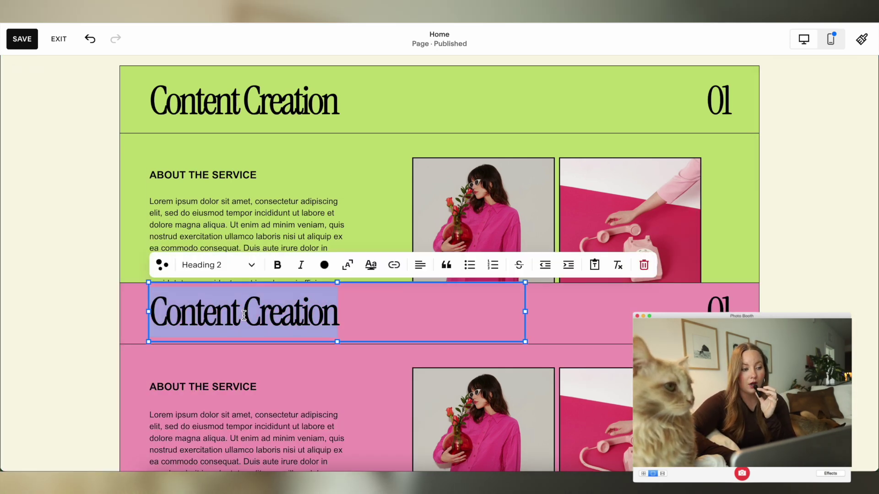
{"action": "left_click", "coordinate": [60, 270]}
{"action": "scroll", "coordinate": [68, 271], "scroll_direction": "up", "scroll_amount": 3}
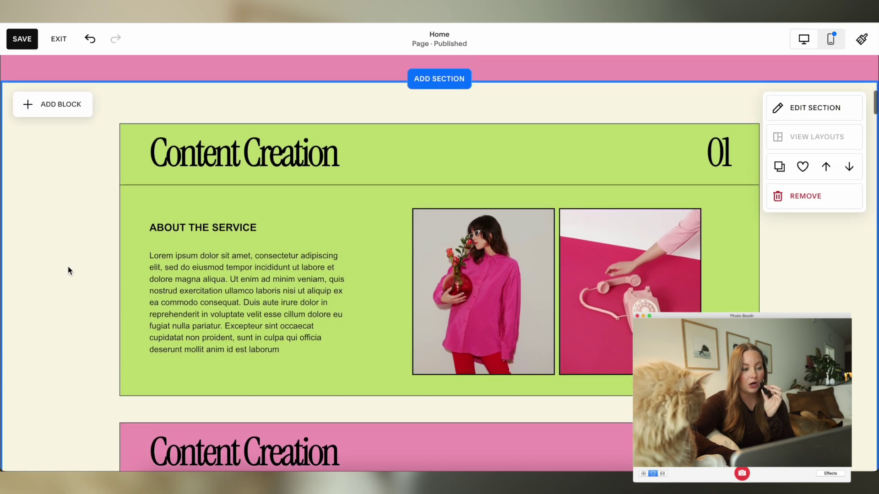
{"action": "scroll", "coordinate": [68, 270], "scroll_direction": "down", "scroll_amount": 4}
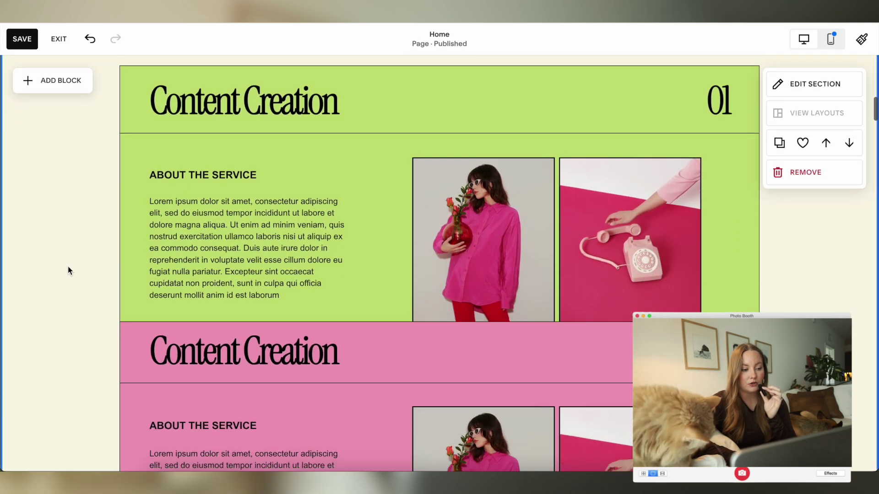
{"action": "scroll", "coordinate": [68, 266], "scroll_direction": "down", "scroll_amount": 3}
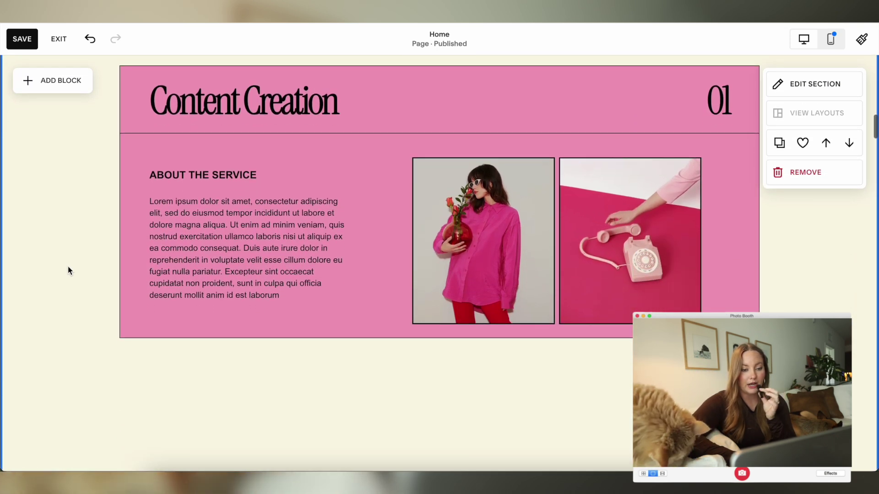
{"action": "scroll", "coordinate": [68, 266], "scroll_direction": "up", "scroll_amount": 2}
{"action": "scroll", "coordinate": [68, 267], "scroll_direction": "up", "scroll_amount": 2}
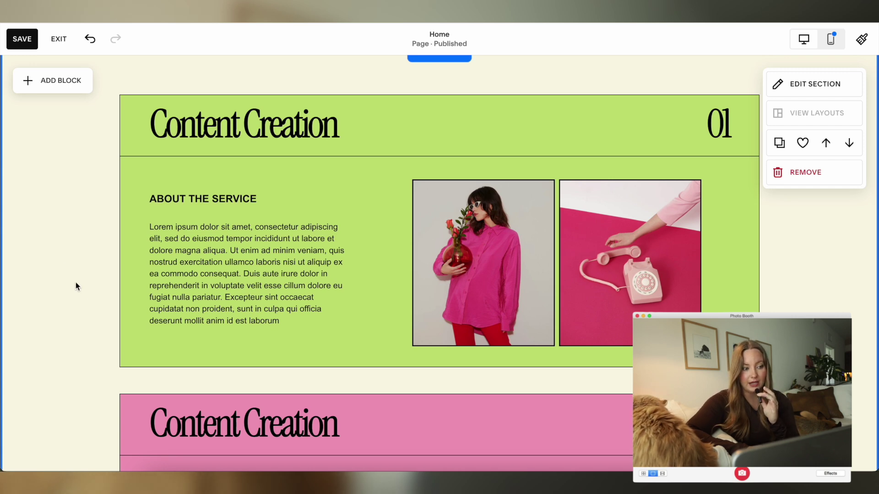
{"action": "scroll", "coordinate": [84, 306], "scroll_direction": "down", "scroll_amount": 6}
{"action": "scroll", "coordinate": [84, 306], "scroll_direction": "down", "scroll_amount": 5}
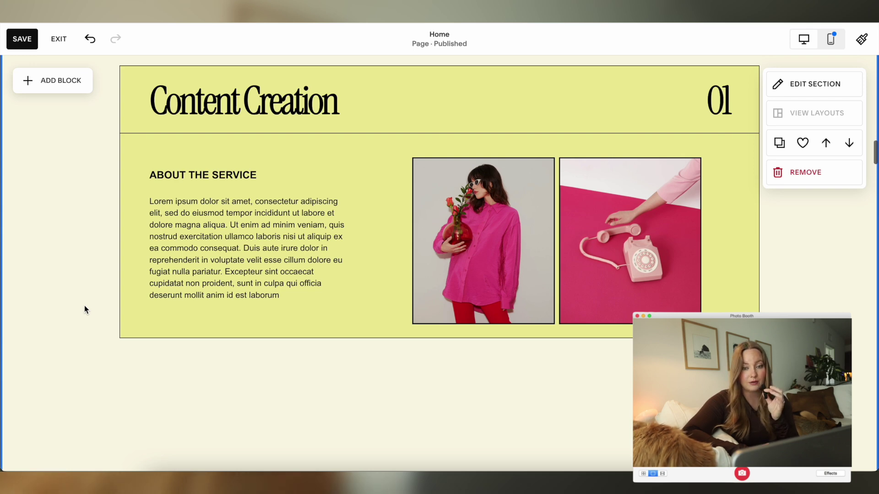
{"action": "scroll", "coordinate": [84, 306], "scroll_direction": "up", "scroll_amount": 3}
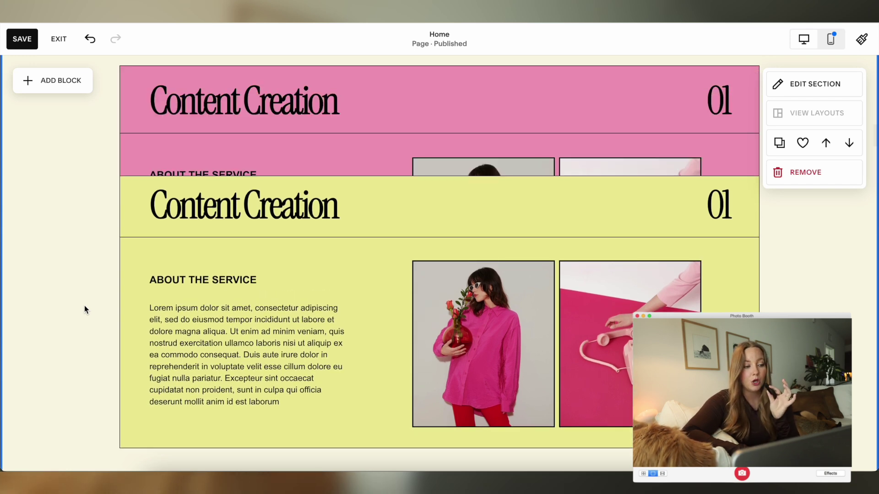
{"action": "scroll", "coordinate": [84, 305], "scroll_direction": "up", "scroll_amount": 4}
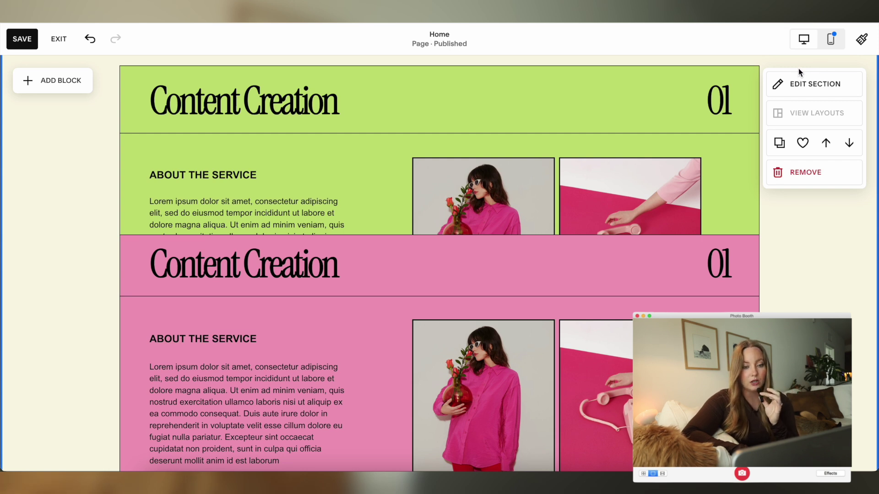
{"action": "scroll", "coordinate": [693, 124], "scroll_direction": "up", "scroll_amount": 3}
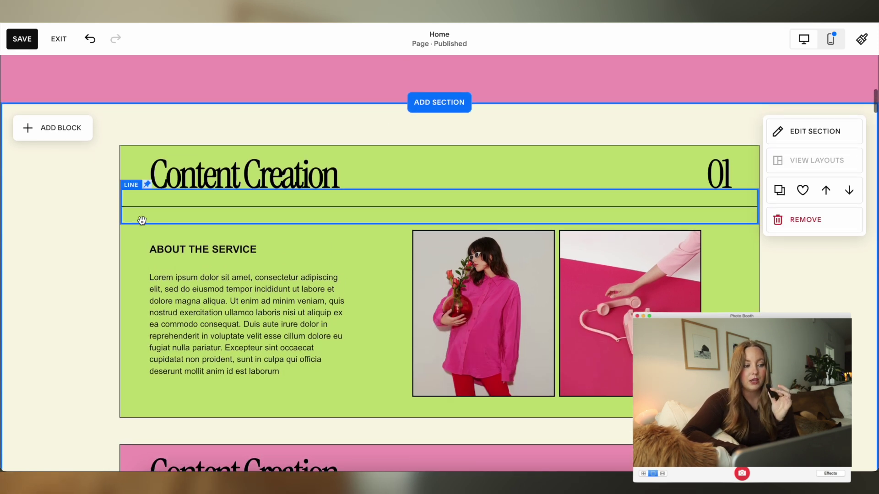
Step: Check where the pink panel's header stops relative to the divider line of the green panel above it
{"action": "scroll", "coordinate": [45, 258], "scroll_direction": "down", "scroll_amount": 4}
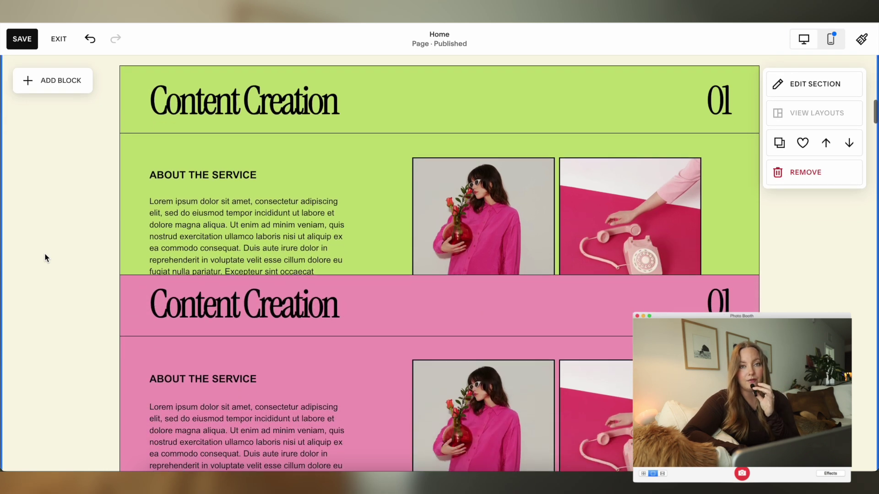
{"action": "scroll", "coordinate": [45, 258], "scroll_direction": "down", "scroll_amount": 3}
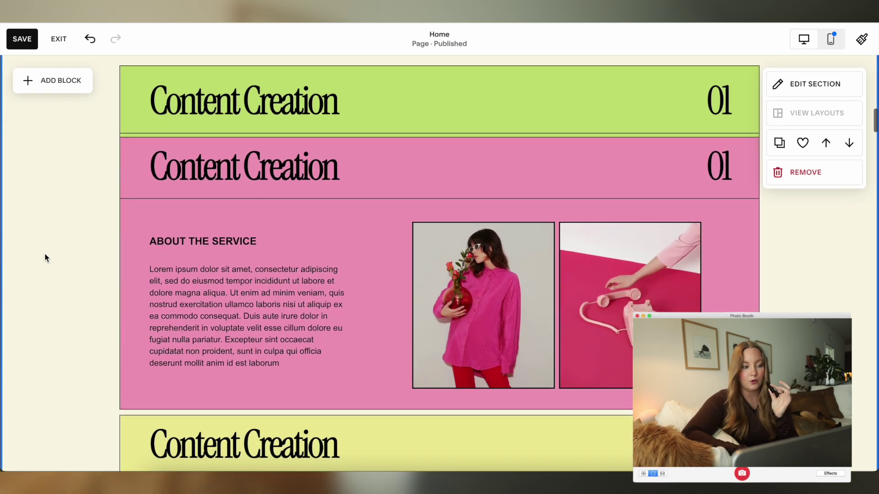
{"action": "scroll", "coordinate": [45, 258], "scroll_direction": "up", "scroll_amount": 1}
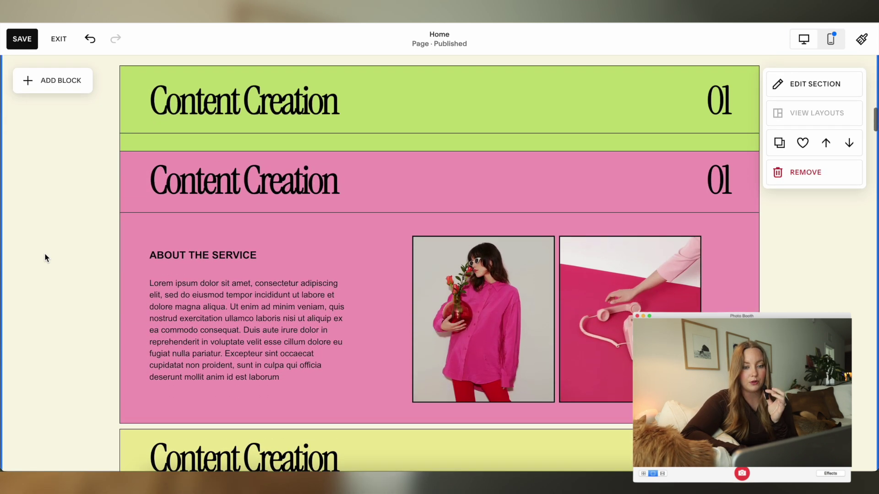
{"action": "scroll", "coordinate": [45, 257], "scroll_direction": "down", "scroll_amount": 2}
{"action": "scroll", "coordinate": [44, 258], "scroll_direction": "up", "scroll_amount": 1}
{"action": "scroll", "coordinate": [45, 257], "scroll_direction": "down", "scroll_amount": 1}
{"action": "scroll", "coordinate": [44, 258], "scroll_direction": "up", "scroll_amount": 2}
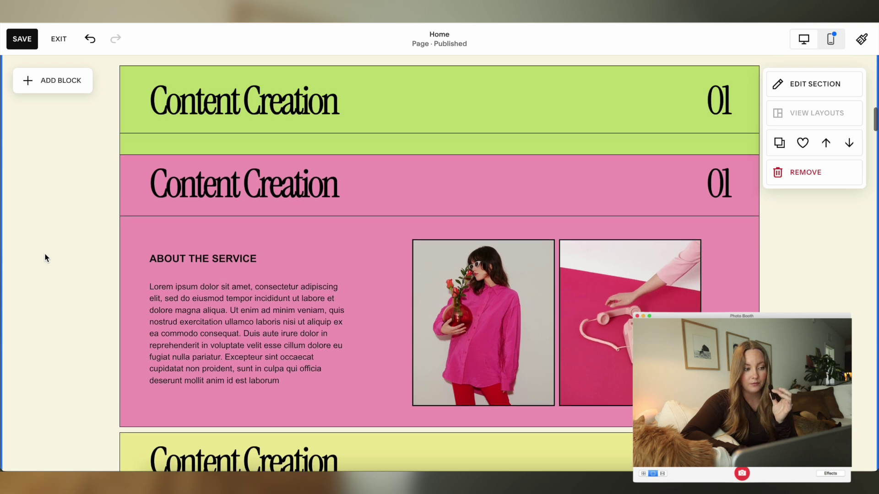
{"action": "scroll", "coordinate": [45, 258], "scroll_direction": "down", "scroll_amount": 2}
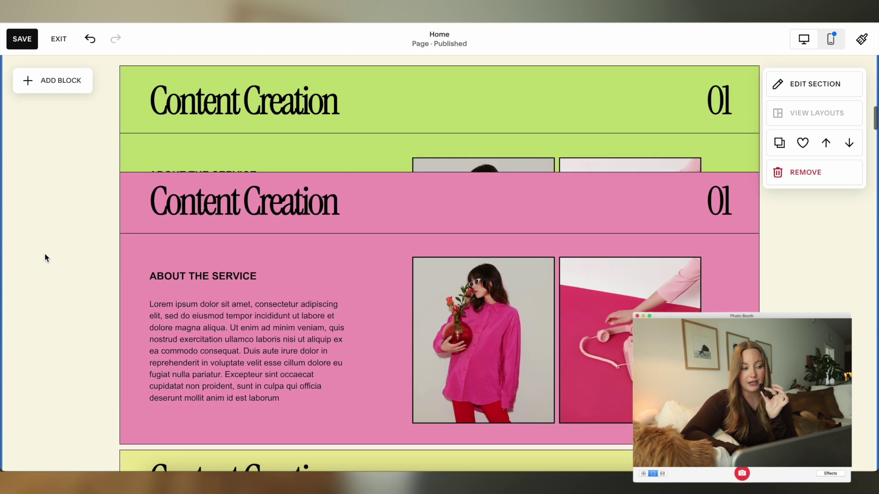
{"action": "scroll", "coordinate": [45, 258], "scroll_direction": "up", "scroll_amount": 2}
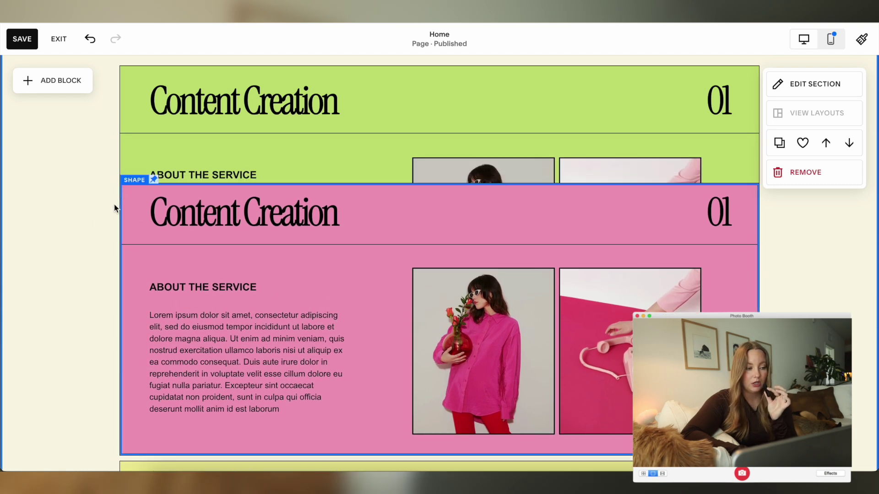
{"action": "scroll", "coordinate": [97, 218], "scroll_direction": "down", "scroll_amount": 2}
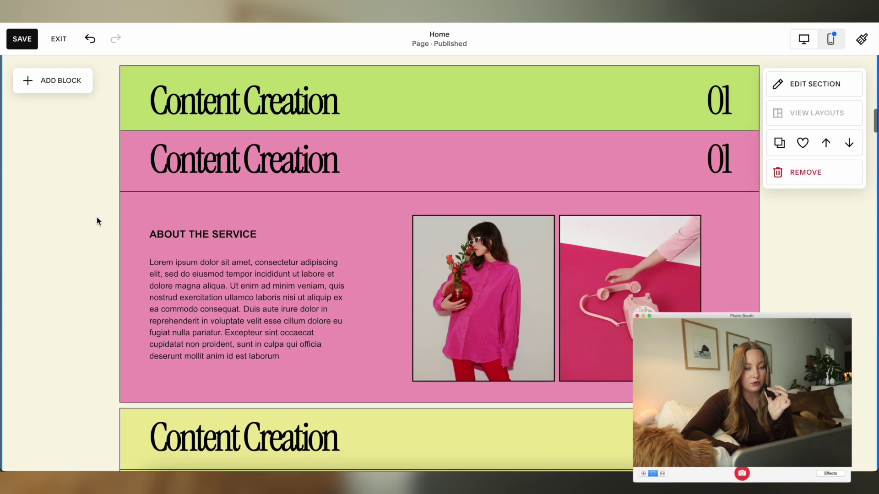
Step: Increase the top pin offset of the pink panel's rectangle so it stops at the green header's divider line
{"action": "left_click", "coordinate": [130, 146]}
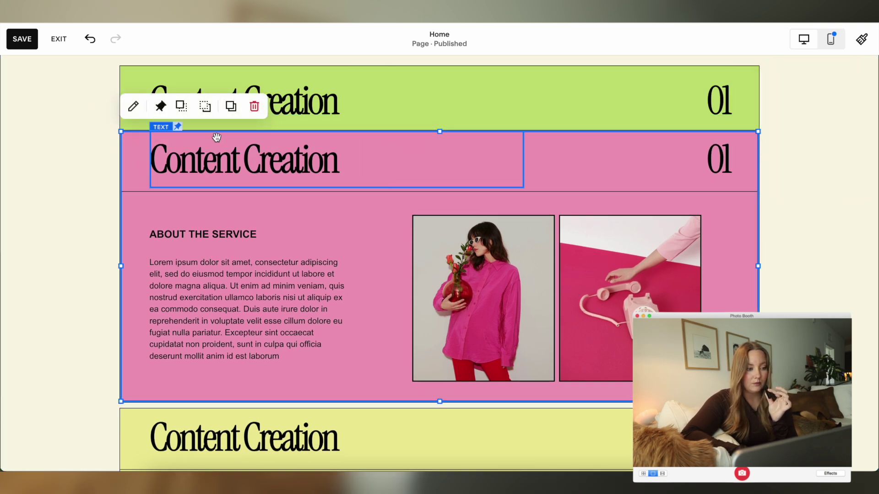
{"action": "left_click", "coordinate": [162, 107]}
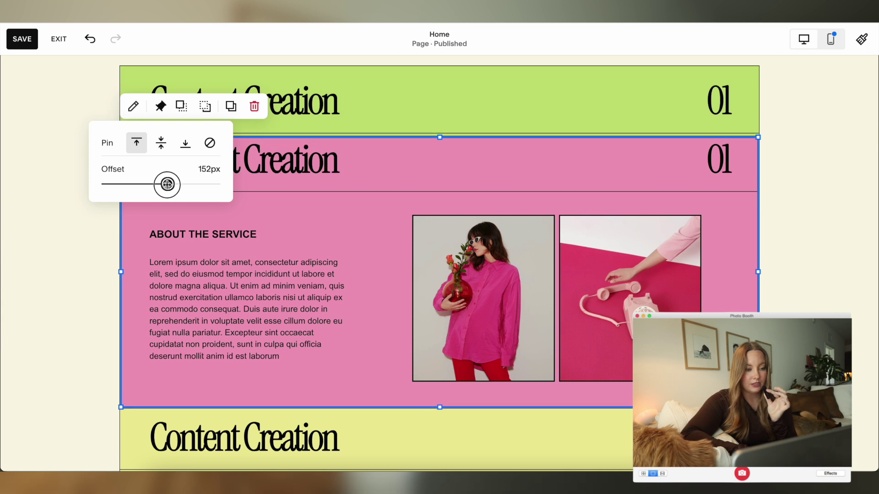
{"action": "mouse_move", "coordinate": [167, 184]}
{"action": "left_mouse_down"}
{"action": "mouse_move", "coordinate": [177, 184]}
{"action": "mouse_move", "coordinate": [169, 184]}
{"action": "left_mouse_up"}
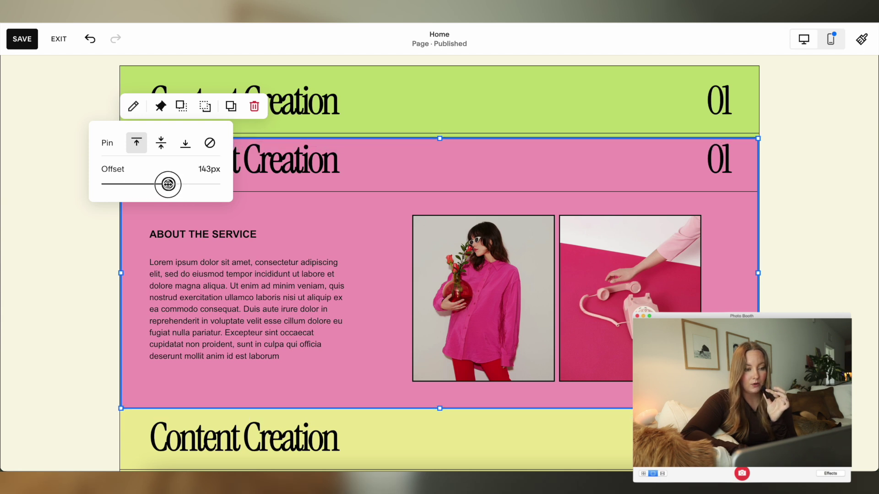
{"action": "left_click", "coordinate": [74, 251]}
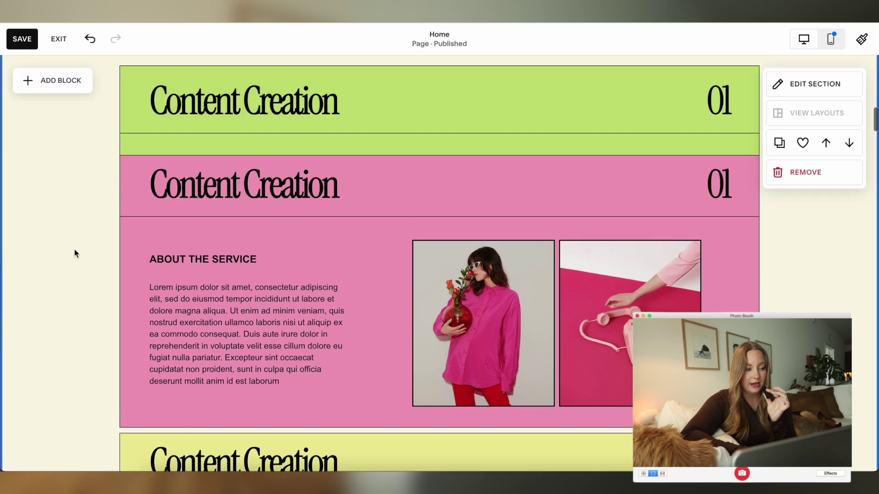
{"action": "scroll", "coordinate": [76, 253], "scroll_direction": "down", "scroll_amount": 5}
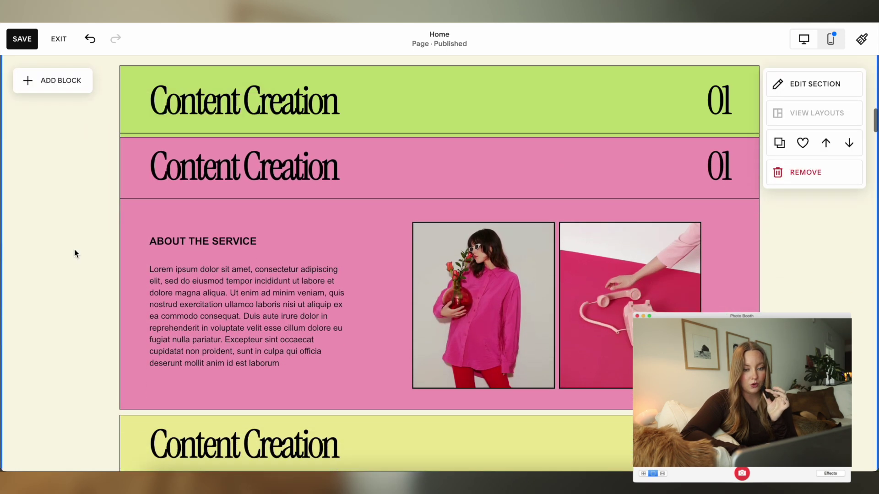
{"action": "scroll", "coordinate": [75, 254], "scroll_direction": "up", "scroll_amount": 2}
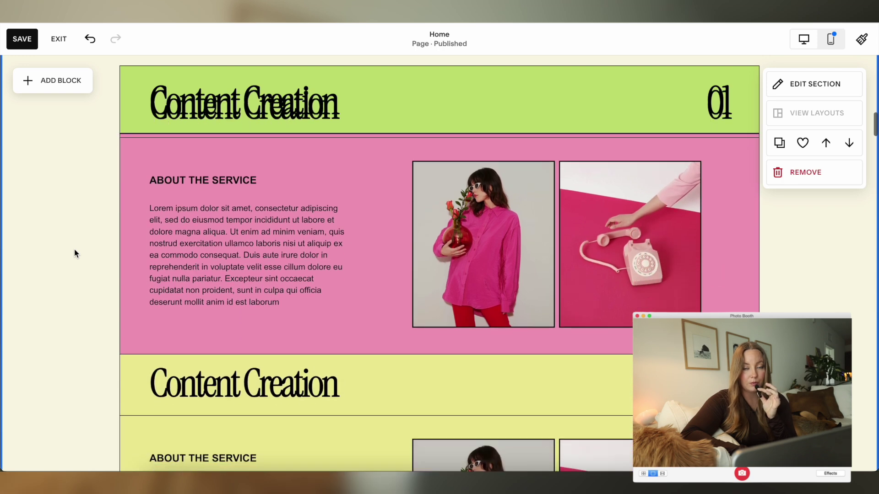
{"action": "scroll", "coordinate": [75, 253], "scroll_direction": "up", "scroll_amount": 3}
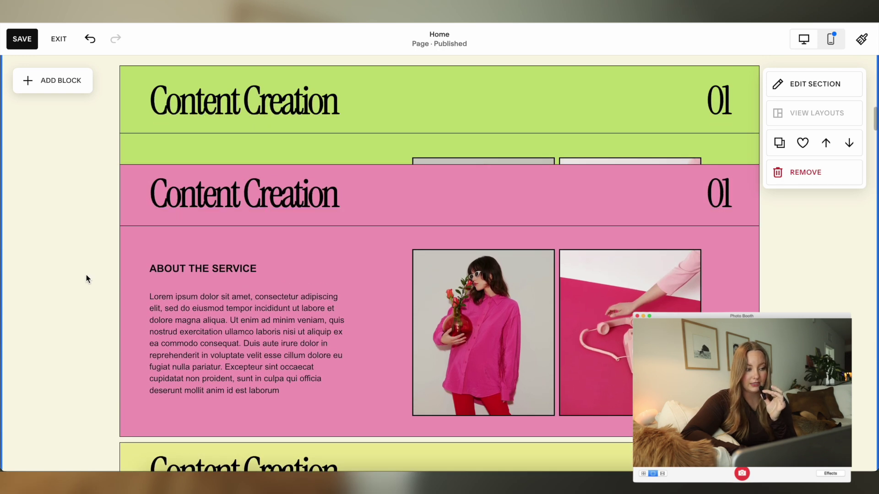
{"action": "scroll", "coordinate": [86, 275], "scroll_direction": "down", "scroll_amount": 1}
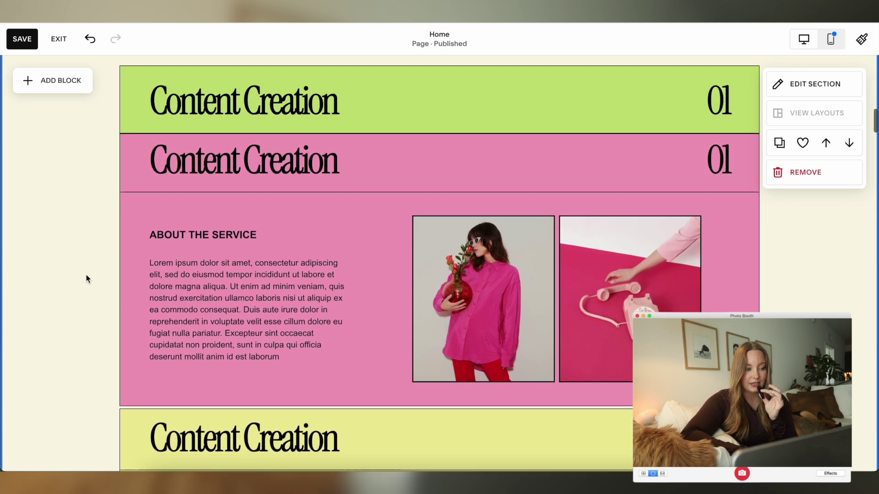
Step: Set the top pin offset of the pink panel's Content Creation title to 140px
{"action": "left_click", "coordinate": [229, 160]}
{"action": "left_click", "coordinate": [236, 108]}
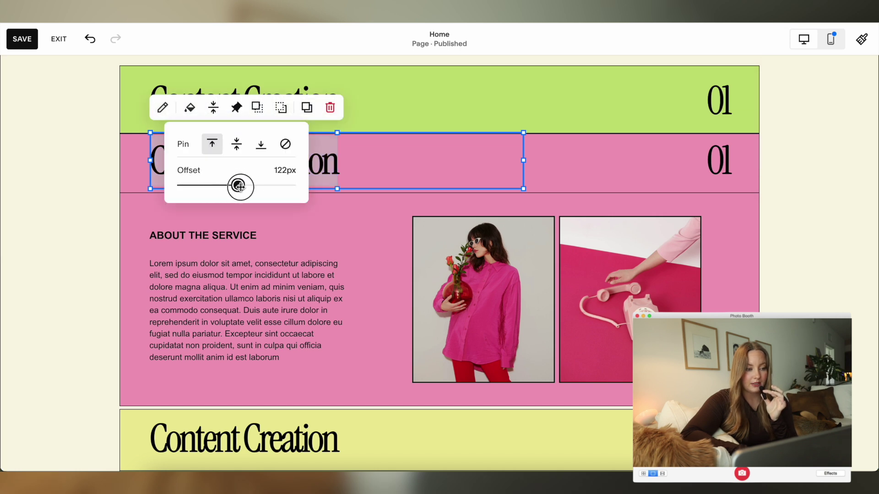
{"action": "mouse_move", "coordinate": [238, 185]}
{"action": "left_mouse_down"}
{"action": "mouse_move", "coordinate": [253, 185]}
{"action": "mouse_move", "coordinate": [244, 186]}
{"action": "left_mouse_up"}
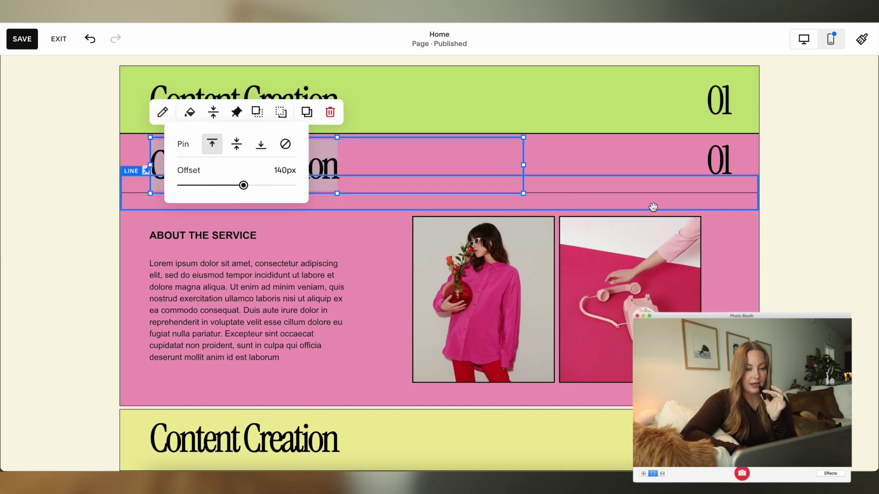
Step: Increase the top pin offset of the pink panel's 01 number so it sits level with the title
{"action": "left_click", "coordinate": [709, 156]}
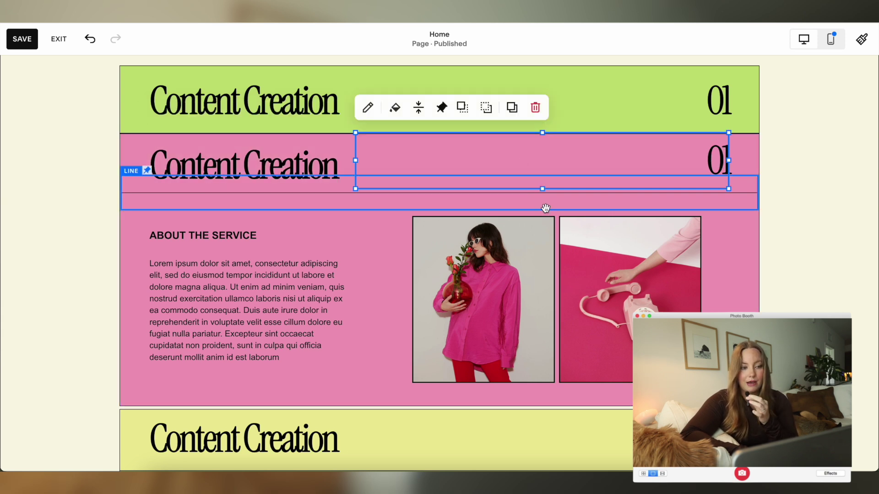
{"action": "left_click", "coordinate": [442, 108]}
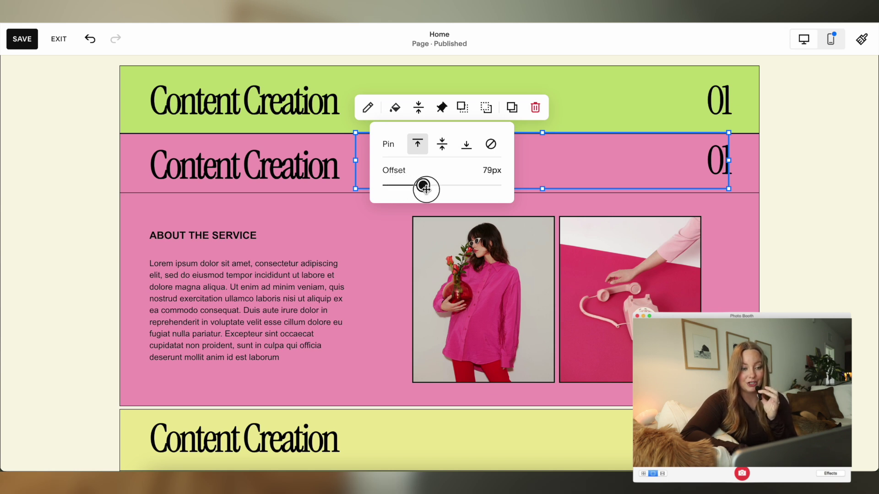
{"action": "mouse_move", "coordinate": [448, 190]}
{"action": "left_mouse_down"}
{"action": "mouse_move", "coordinate": [459, 188]}
{"action": "mouse_move", "coordinate": [446, 188]}
{"action": "left_mouse_up"}
{"action": "left_click", "coordinate": [57, 190]}
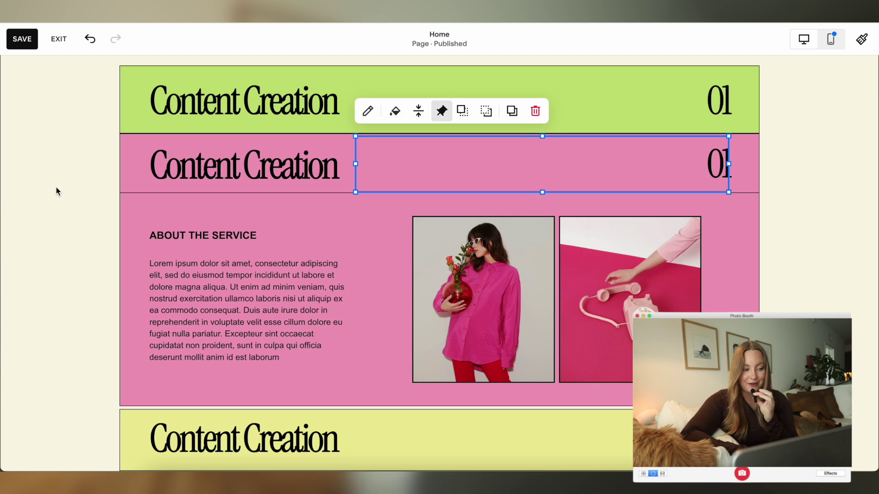
Step: Lower the pink panel's divider line slightly by increasing its top pin offset, and check how the stacked headers line up
{"action": "left_click", "coordinate": [141, 192]}
{"action": "left_click", "coordinate": [156, 151]}
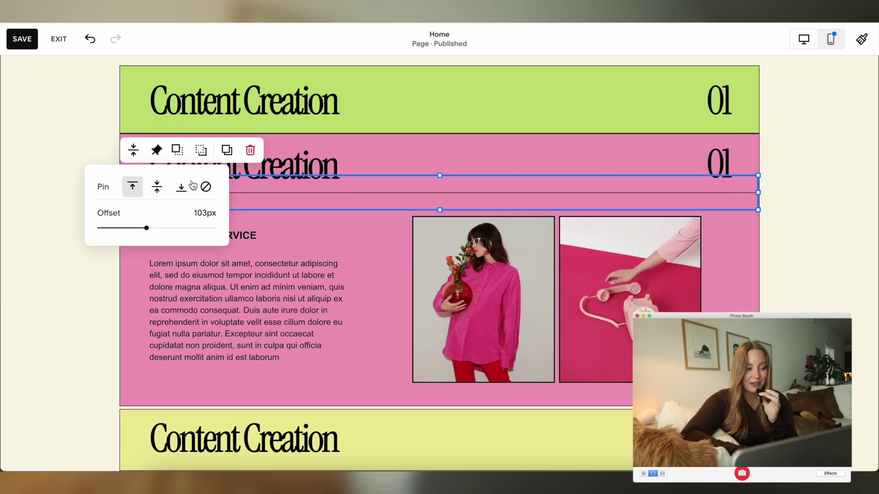
{"action": "left_click_drag", "start_coordinate": [193, 228], "coordinate": [198, 229]}
{"action": "left_click", "coordinate": [89, 286]}
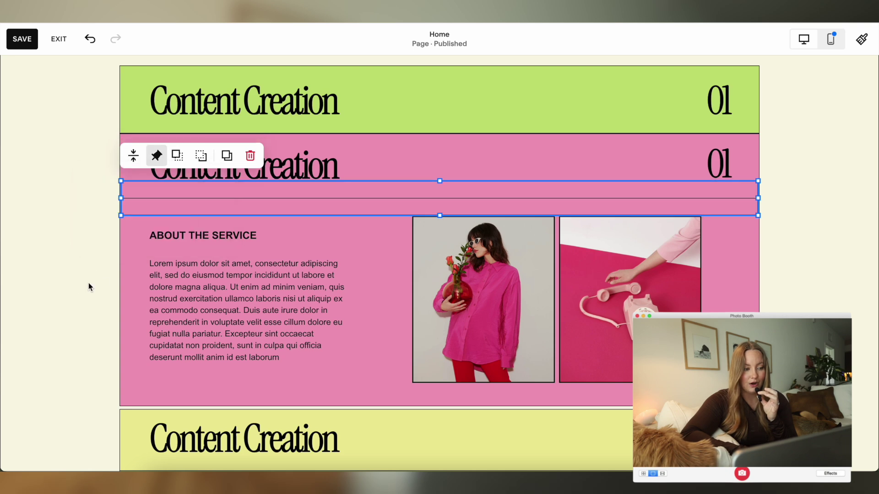
{"action": "left_click", "coordinate": [85, 298]}
{"action": "scroll", "coordinate": [85, 298], "scroll_direction": "down", "scroll_amount": 3}
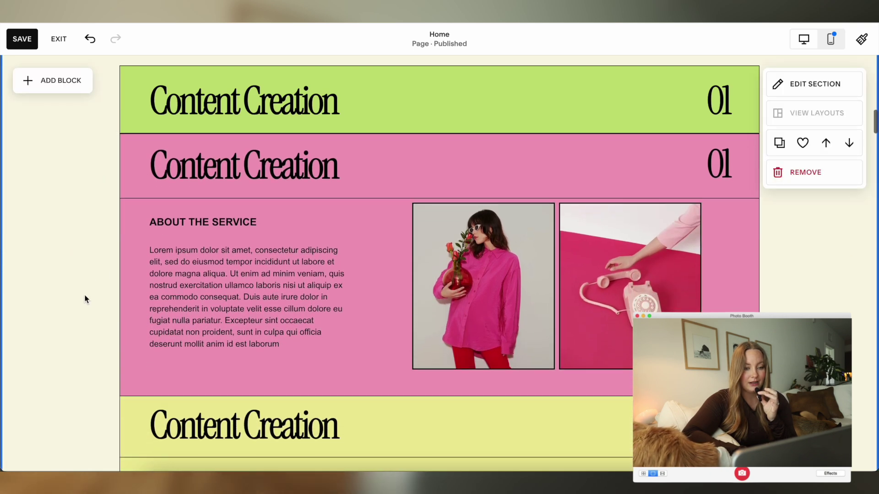
{"action": "scroll", "coordinate": [85, 298], "scroll_direction": "up", "scroll_amount": 4}
{"action": "scroll", "coordinate": [84, 298], "scroll_direction": "down", "scroll_amount": 2}
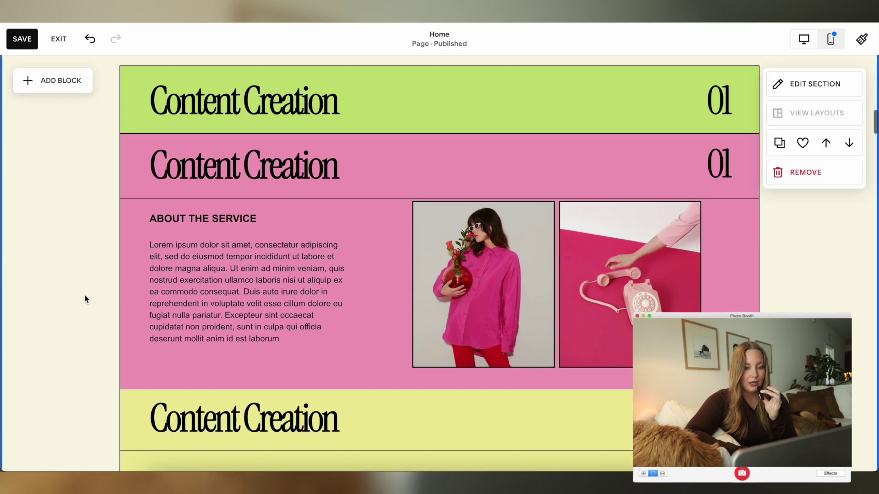
{"action": "scroll", "coordinate": [84, 296], "scroll_direction": "up", "scroll_amount": 2}
{"action": "scroll", "coordinate": [84, 295], "scroll_direction": "down", "scroll_amount": 1}
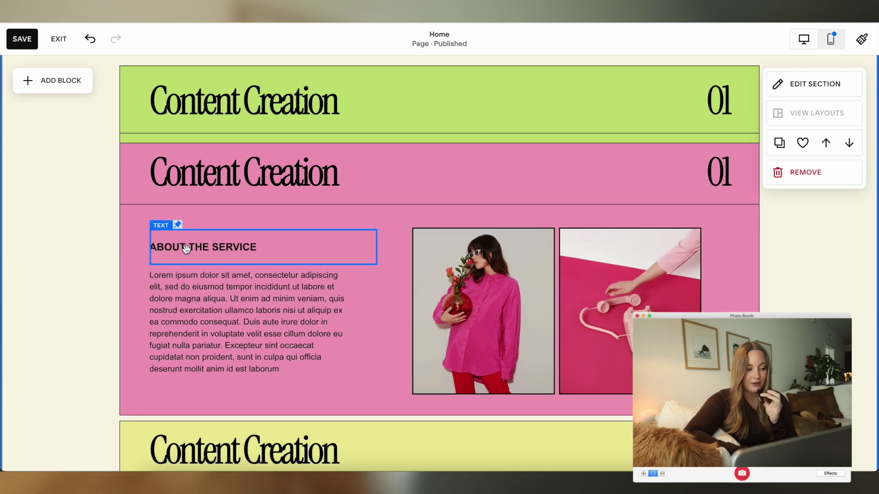
Step: Set the top pin offset of the pink panel's About the Service heading to 250px
{"action": "left_click", "coordinate": [233, 246]}
{"action": "left_click", "coordinate": [236, 204]}
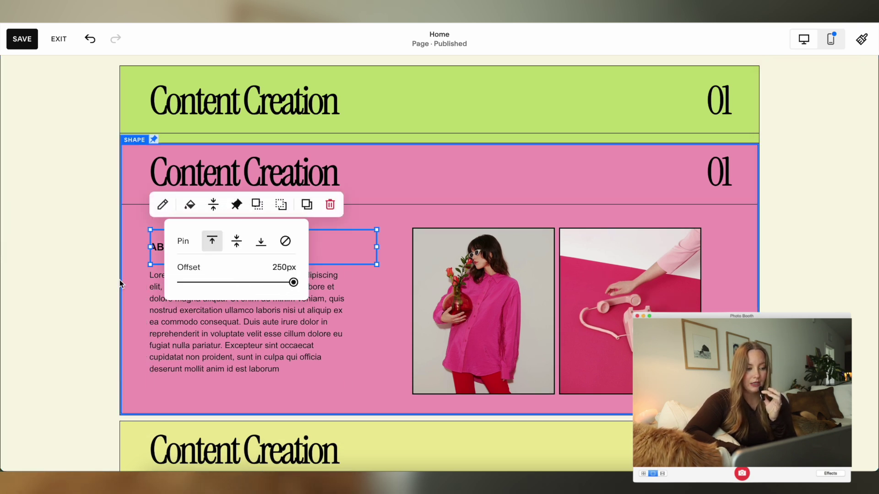
Step: Set the top pin offset of the pink panel's service description paragraph to 330px
{"action": "left_click", "coordinate": [97, 284]}
{"action": "scroll", "coordinate": [97, 285], "scroll_direction": "down", "scroll_amount": 2}
{"action": "scroll", "coordinate": [97, 284], "scroll_direction": "up", "scroll_amount": 1}
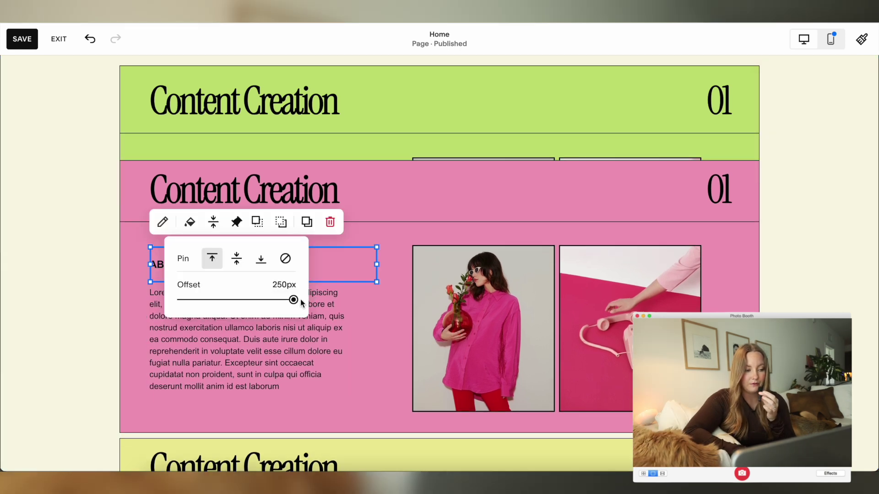
{"action": "left_click", "coordinate": [112, 285]}
{"action": "left_click", "coordinate": [278, 313]}
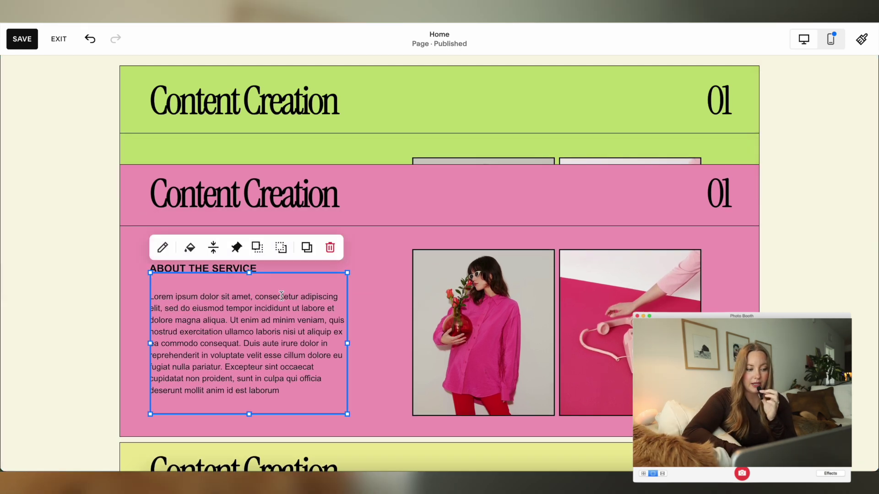
{"action": "left_click", "coordinate": [236, 247]}
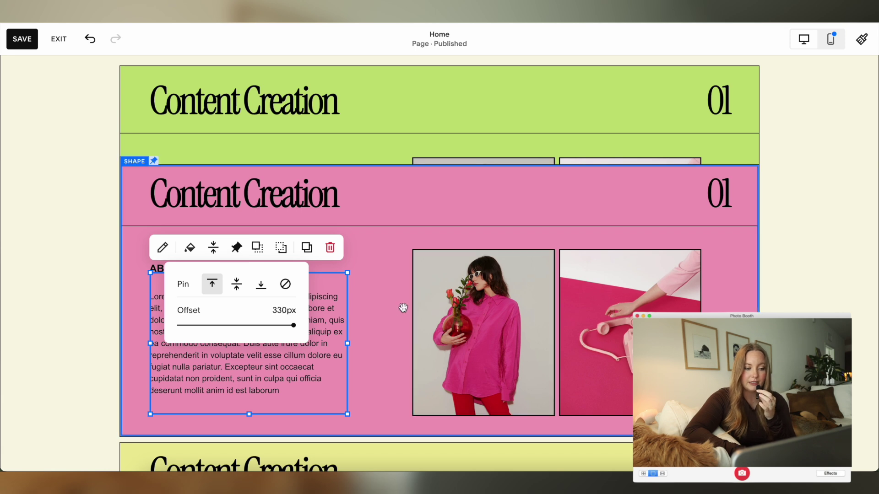
{"action": "left_click", "coordinate": [384, 310]}
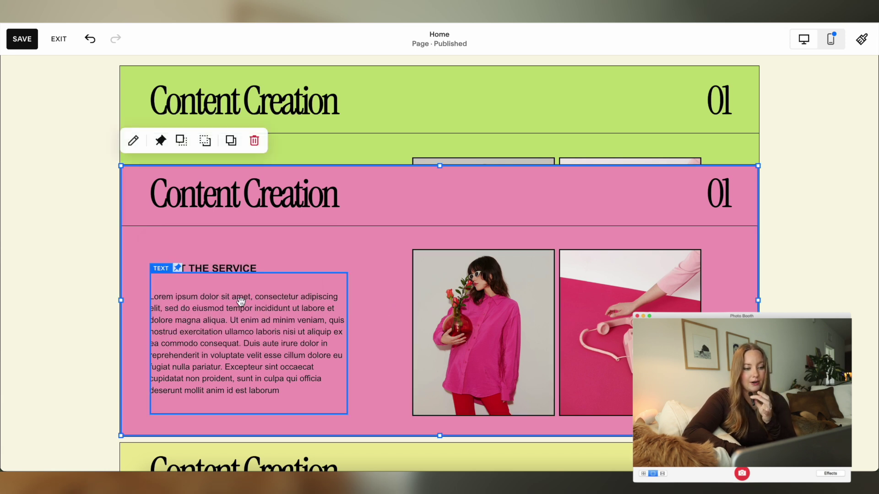
Step: Check how the green, pink and yellow service panels and their pinned contents stack while scrolling
{"action": "scroll", "coordinate": [380, 293], "scroll_direction": "up", "scroll_amount": 1}
{"action": "scroll", "coordinate": [380, 293], "scroll_direction": "down", "scroll_amount": 2}
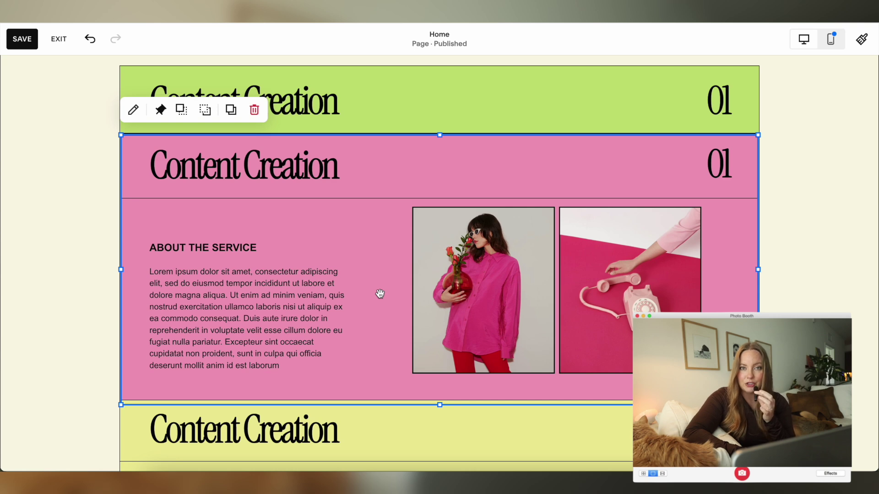
{"action": "scroll", "coordinate": [380, 293], "scroll_direction": "up", "scroll_amount": 2}
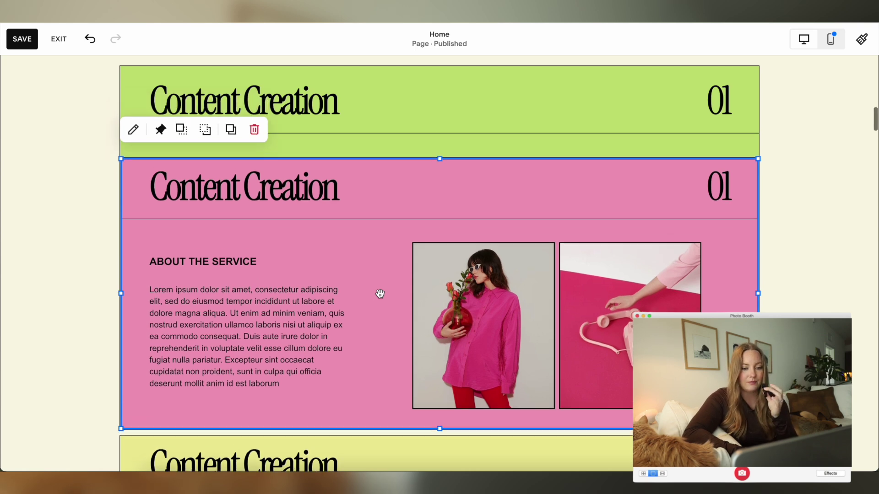
{"action": "left_click", "coordinate": [785, 298]}
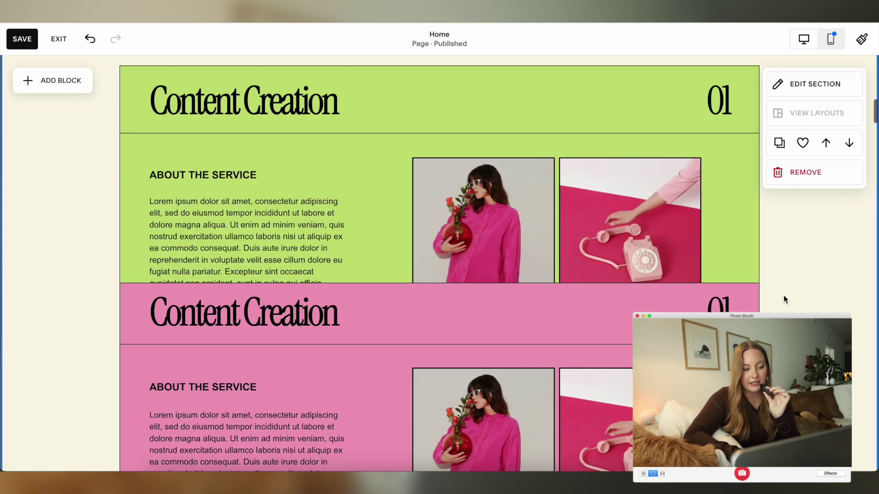
{"action": "scroll", "coordinate": [785, 299], "scroll_direction": "down", "scroll_amount": 5}
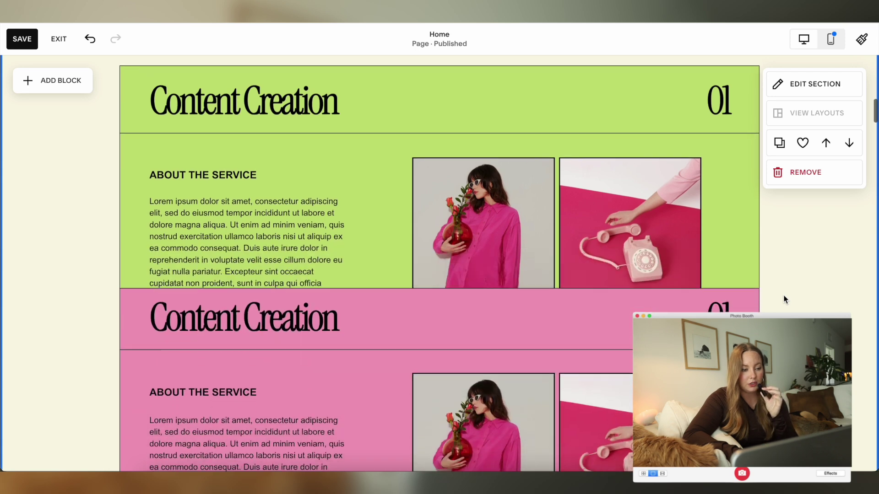
{"action": "scroll", "coordinate": [784, 300], "scroll_direction": "down", "scroll_amount": 5}
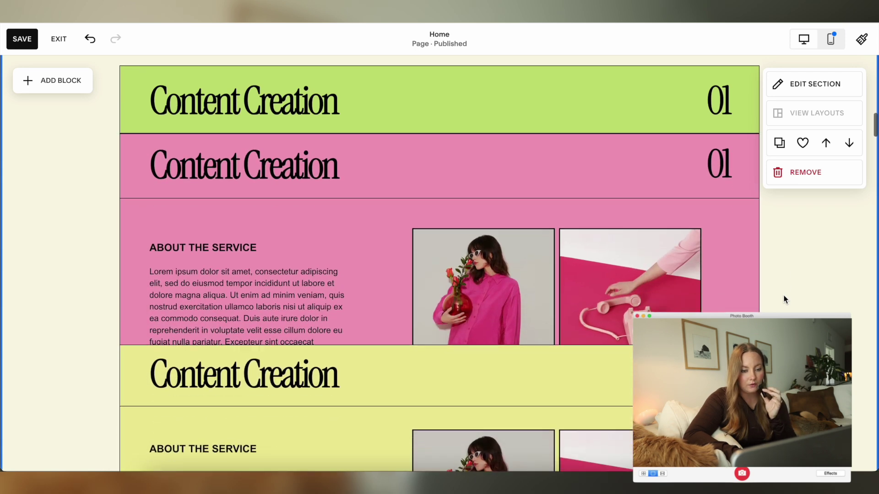
{"action": "scroll", "coordinate": [785, 299], "scroll_direction": "down", "scroll_amount": 5}
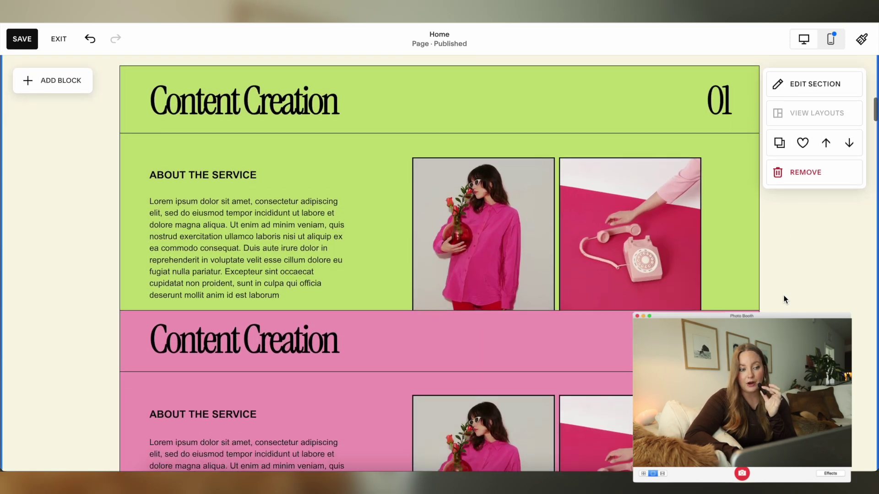
{"action": "scroll", "coordinate": [784, 300], "scroll_direction": "down", "scroll_amount": 5}
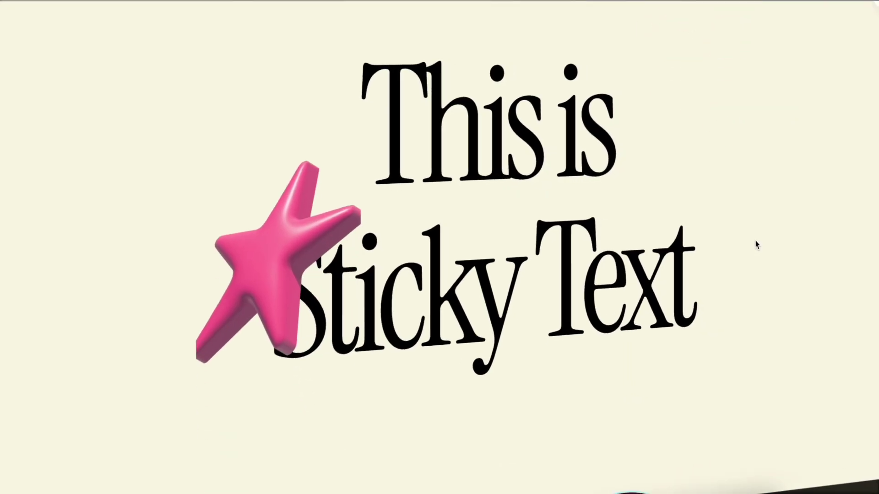
Step: Add a blank section above the service panels and place a large text block reading "This is Sticky Text" in it
{"action": "scroll", "coordinate": [743, 235], "scroll_direction": "down", "scroll_amount": 5}
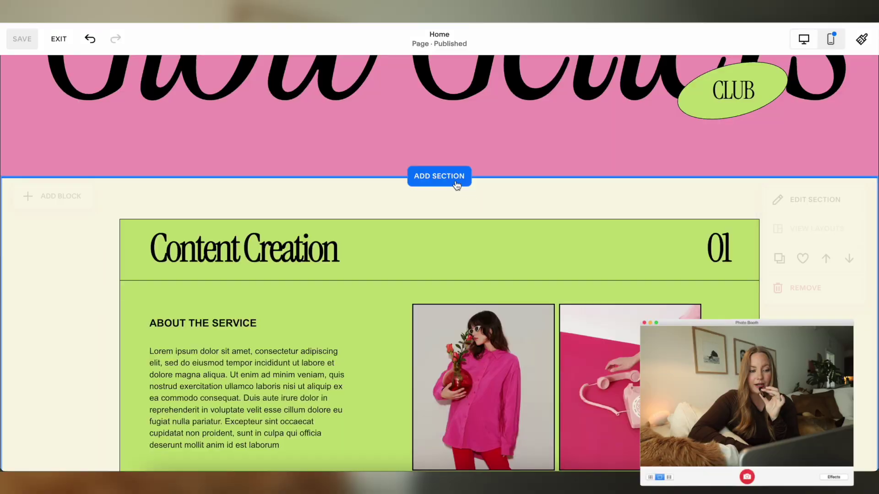
{"action": "left_click", "coordinate": [457, 183]}
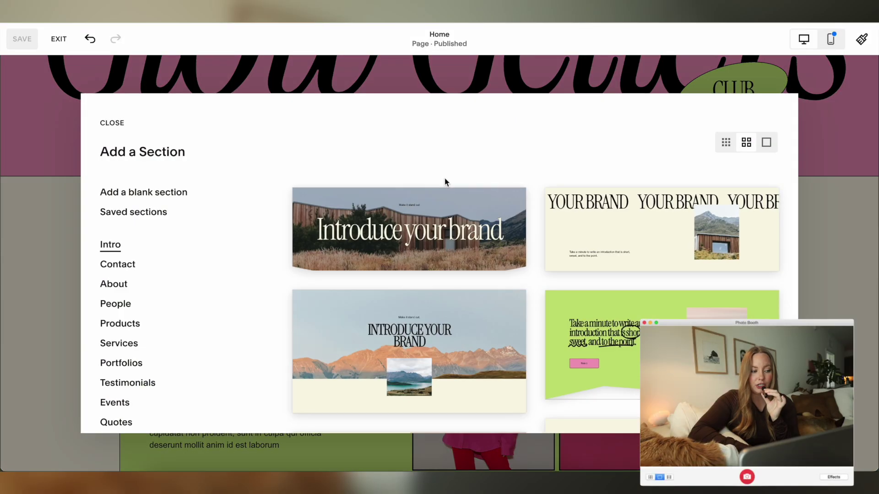
{"action": "left_click", "coordinate": [154, 201]}
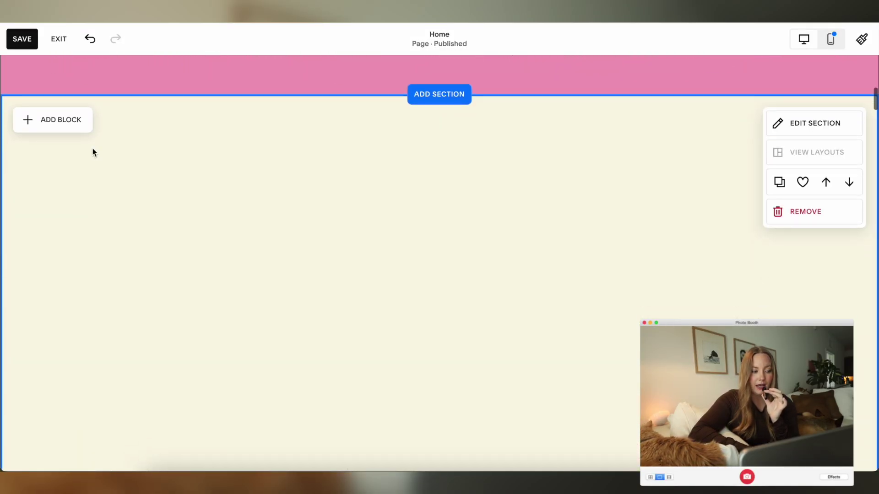
{"action": "left_click", "coordinate": [51, 120]}
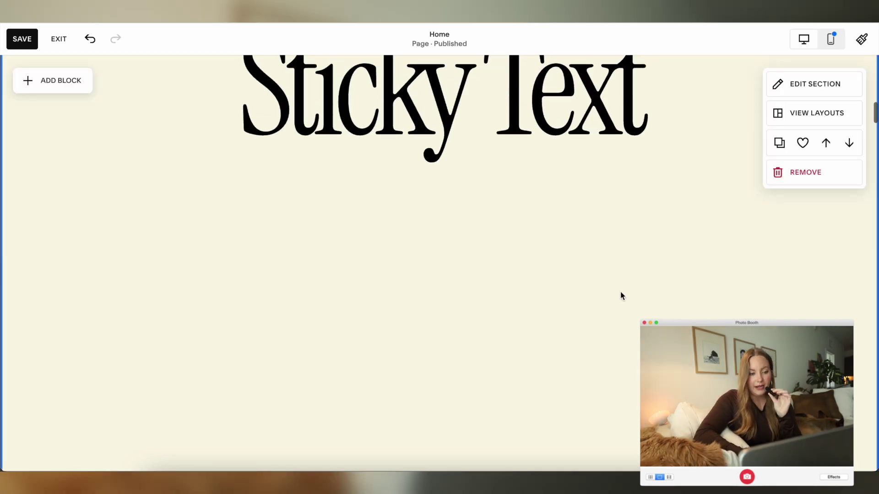
{"action": "scroll", "coordinate": [591, 284], "scroll_direction": "up", "scroll_amount": 1}
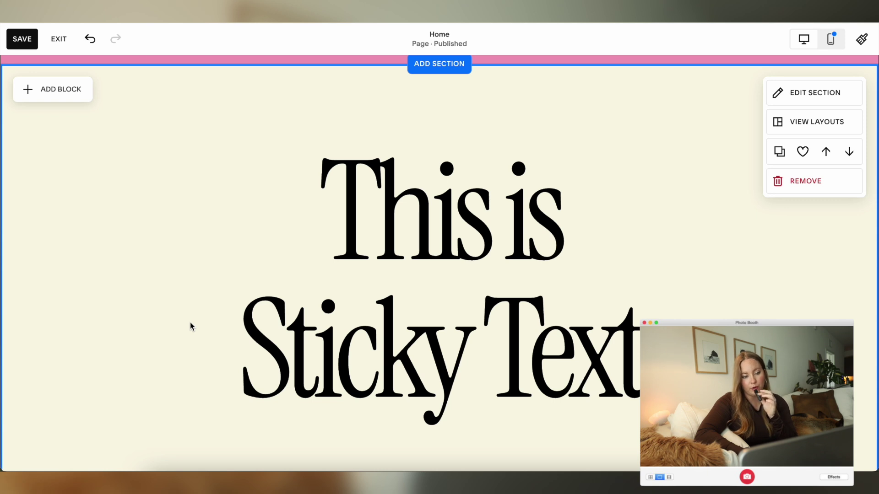
Step: Lengthen the sticky text section by setting its grid row count to 59
{"action": "left_click", "coordinate": [386, 259]}
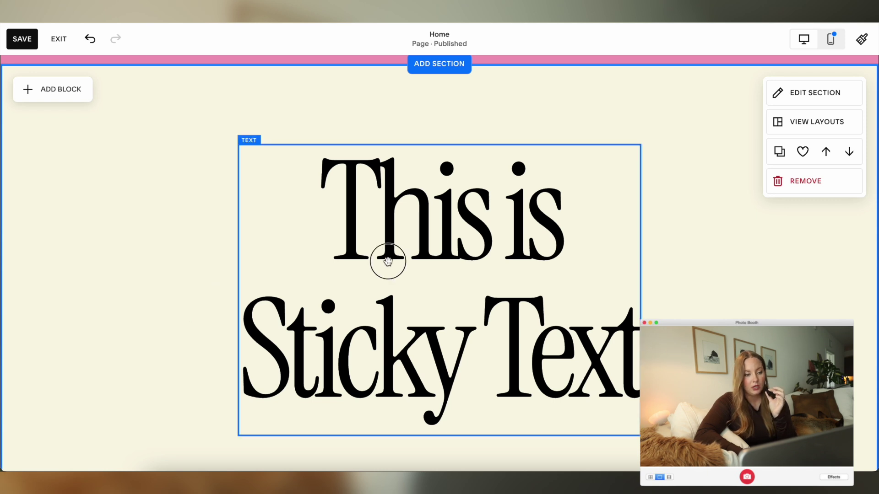
{"action": "left_click", "coordinate": [849, 260]}
{"action": "left_click", "coordinate": [828, 98]}
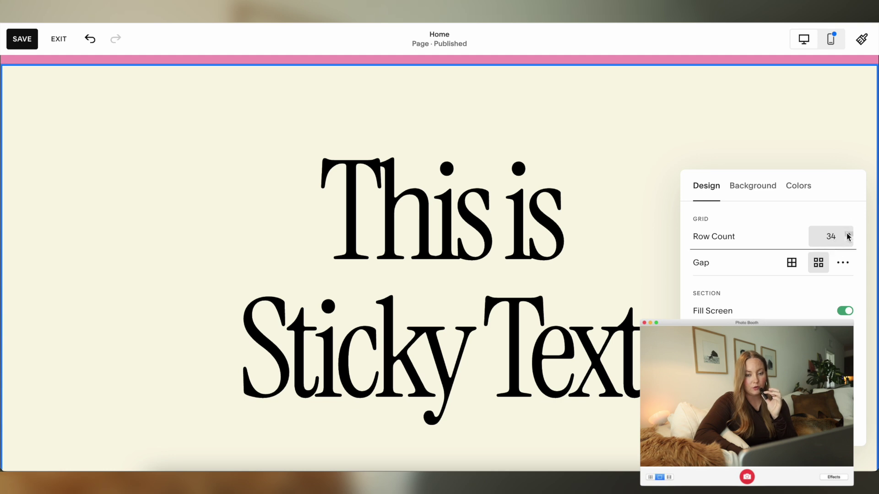
{"action": "left_click", "coordinate": [848, 234]}
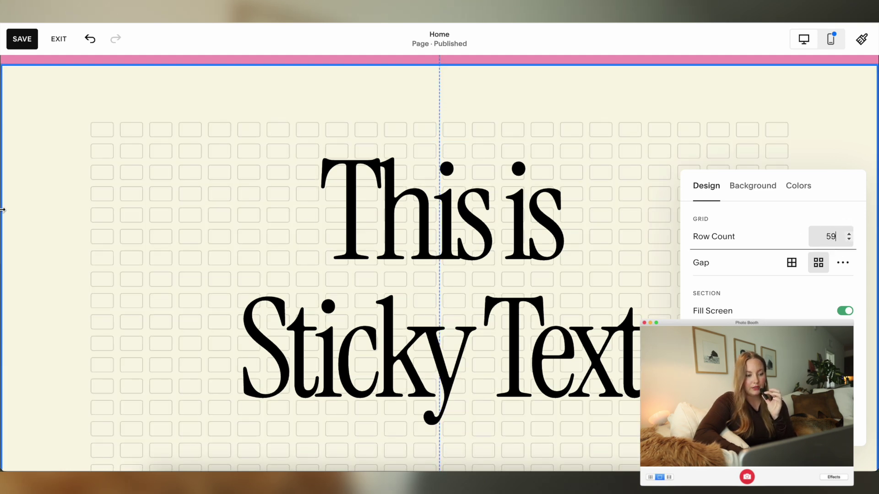
{"action": "left_click", "coordinate": [155, 193]}
{"action": "scroll", "coordinate": [155, 193], "scroll_direction": "down", "scroll_amount": 10}
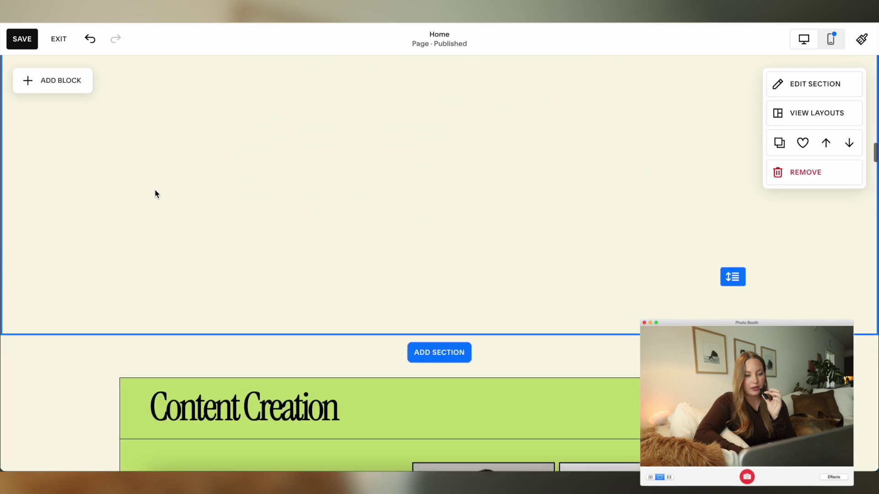
Step: Pin the "This is Sticky Text" block to the top with an offset of about 56px
{"action": "scroll", "coordinate": [154, 191], "scroll_direction": "up", "scroll_amount": 5}
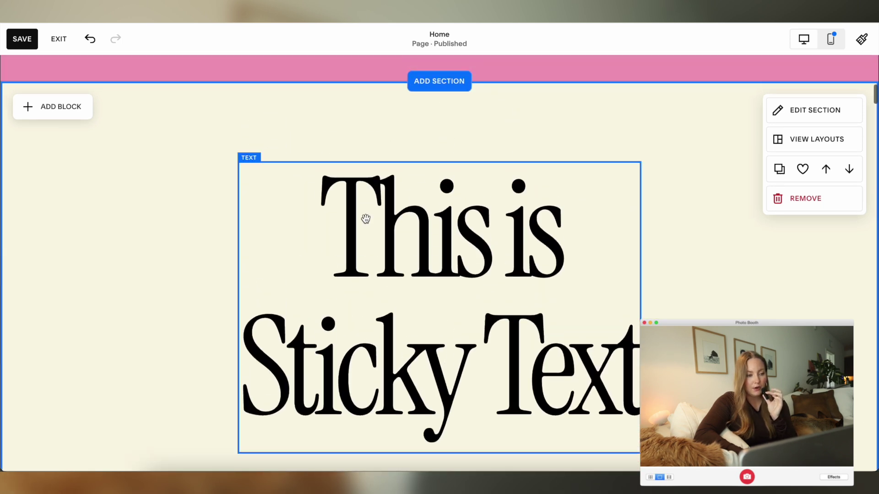
{"action": "left_click", "coordinate": [364, 207]}
{"action": "left_click", "coordinate": [327, 137]}
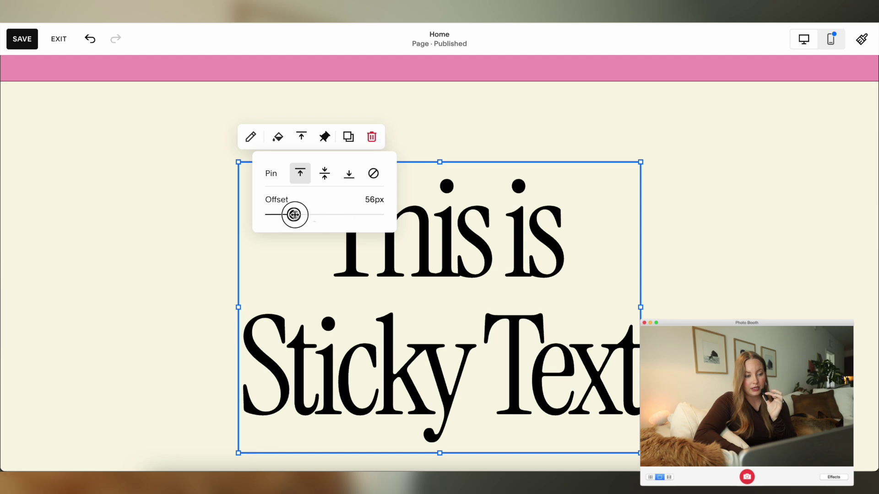
{"action": "left_click", "coordinate": [106, 273]}
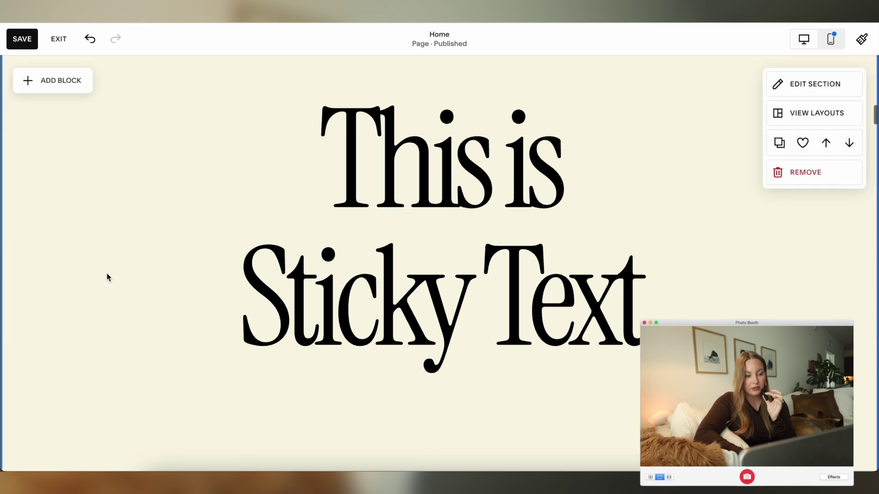
Step: Add decorative image blocks around the sticky text, including a pink lollipop and purple hearts
{"action": "scroll", "coordinate": [107, 274], "scroll_direction": "up", "scroll_amount": 3}
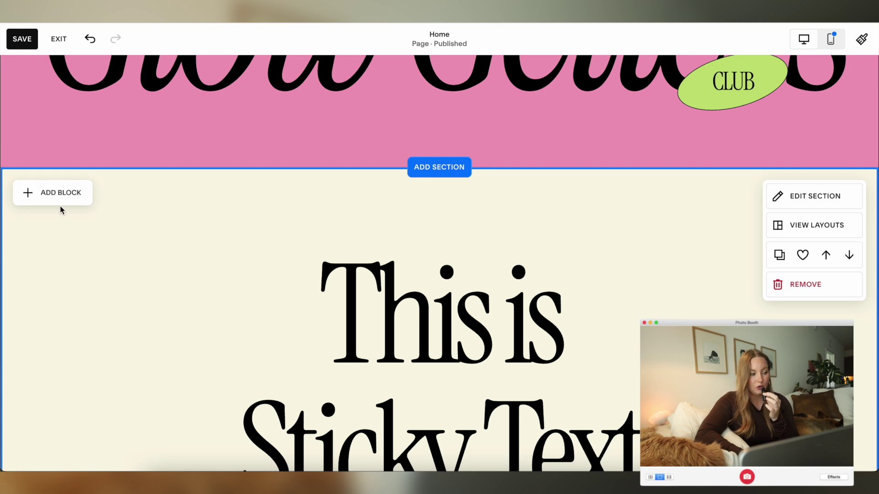
{"action": "scroll", "coordinate": [88, 347], "scroll_direction": "up", "scroll_amount": 2}
{"action": "scroll", "coordinate": [88, 347], "scroll_direction": "down", "scroll_amount": 4}
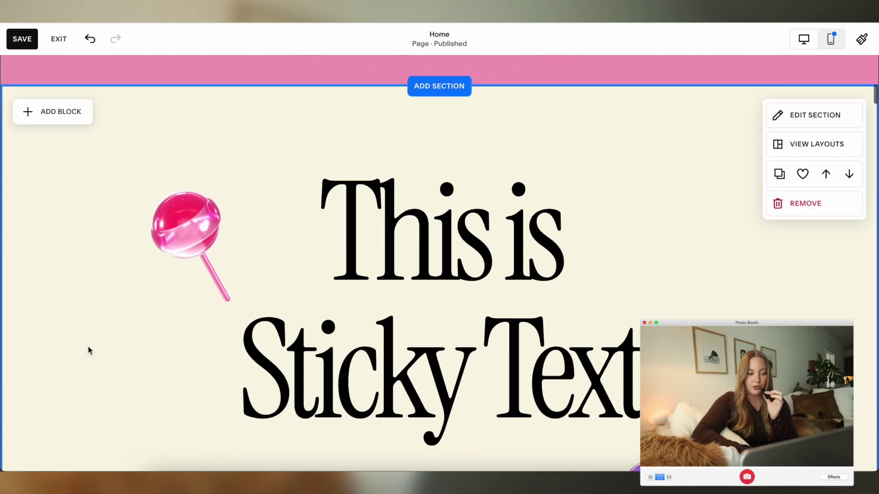
{"action": "scroll", "coordinate": [88, 347], "scroll_direction": "down", "scroll_amount": 2}
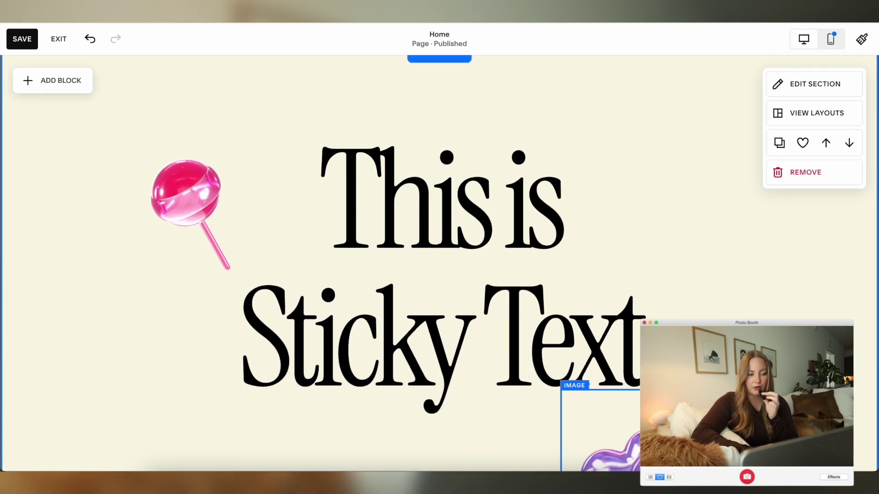
{"action": "scroll", "coordinate": [709, 306], "scroll_direction": "down", "scroll_amount": 2}
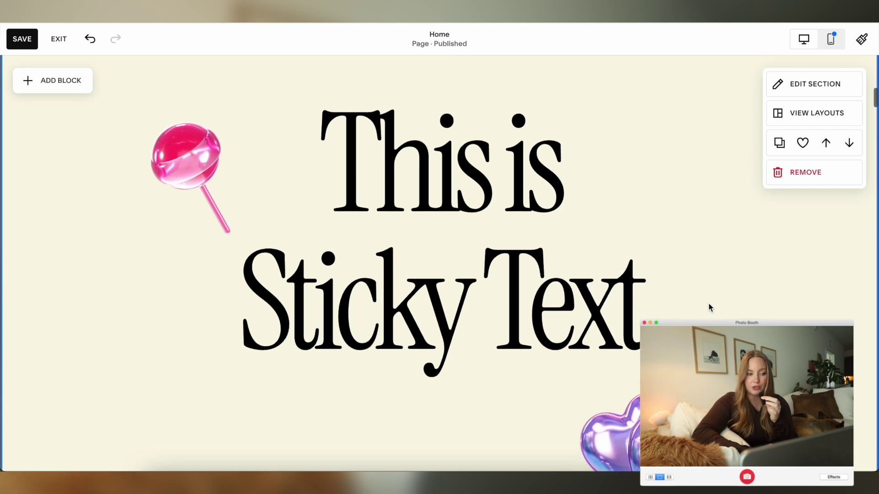
Step: Send the purple hearts image behind the "This is Sticky Text" block
{"action": "scroll", "coordinate": [709, 304], "scroll_direction": "up", "scroll_amount": 3}
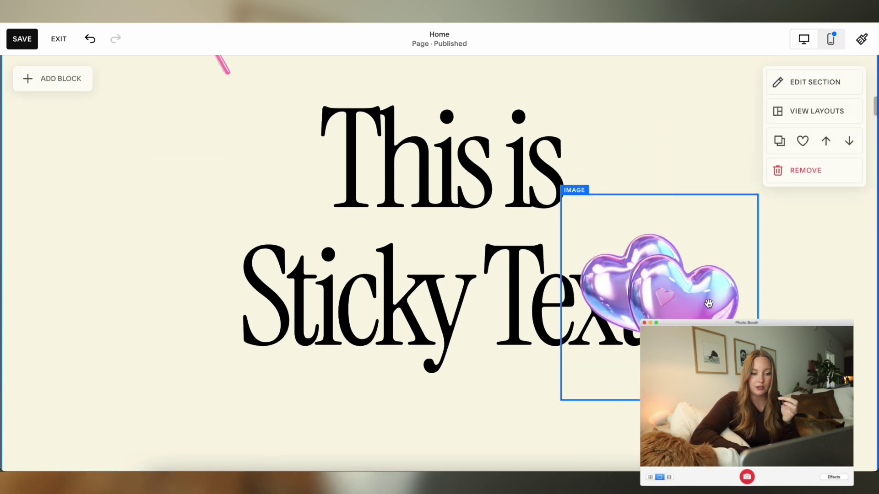
{"action": "left_click", "coordinate": [705, 300]}
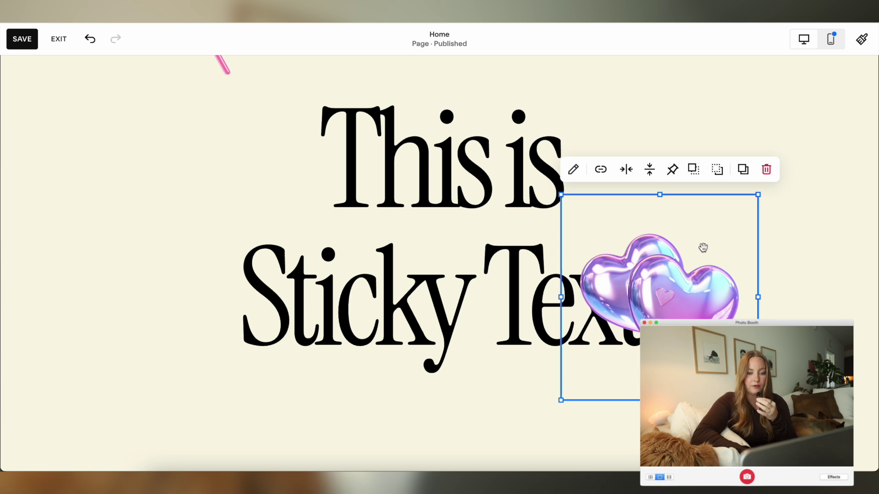
{"action": "left_click", "coordinate": [716, 173]}
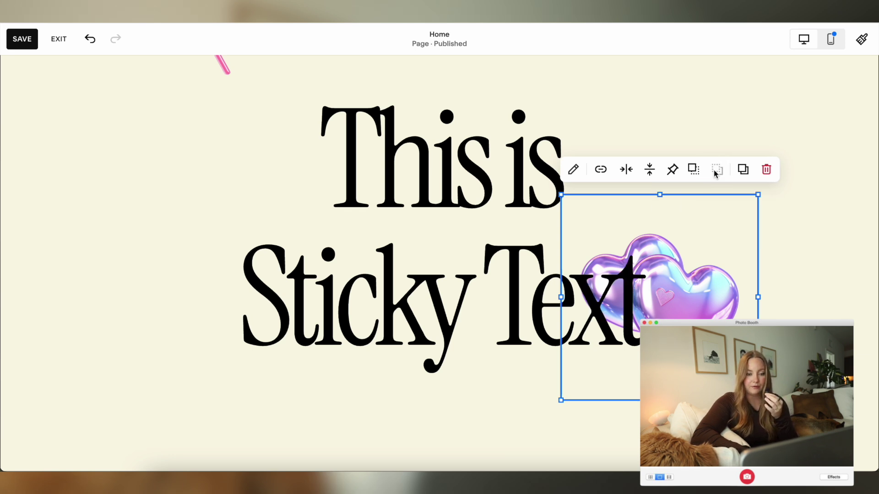
Step: Check how the lollipop, hearts, star and disc images pass behind or in front of the pinned text while scrolling
{"action": "scroll", "coordinate": [720, 287], "scroll_direction": "up", "scroll_amount": 3}
{"action": "scroll", "coordinate": [721, 282], "scroll_direction": "down", "scroll_amount": 4}
{"action": "scroll", "coordinate": [721, 282], "scroll_direction": "up", "scroll_amount": 5}
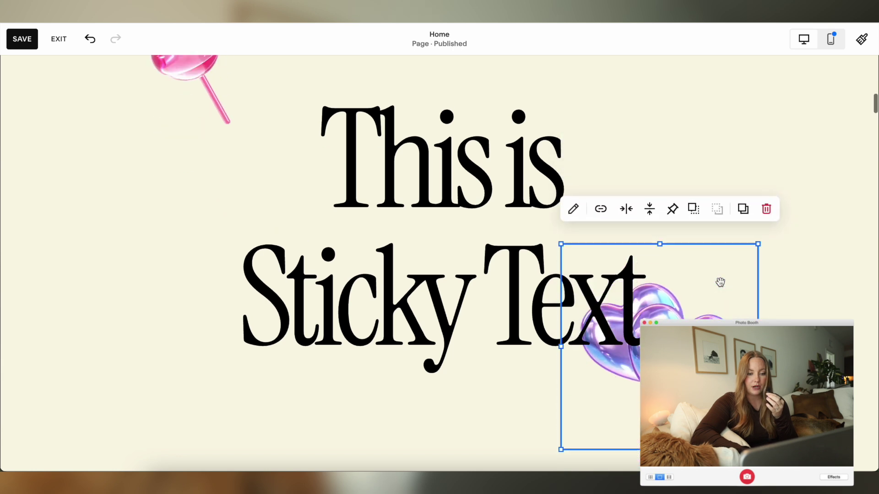
{"action": "scroll", "coordinate": [721, 282], "scroll_direction": "down", "scroll_amount": 5}
{"action": "scroll", "coordinate": [720, 282], "scroll_direction": "down", "scroll_amount": 10}
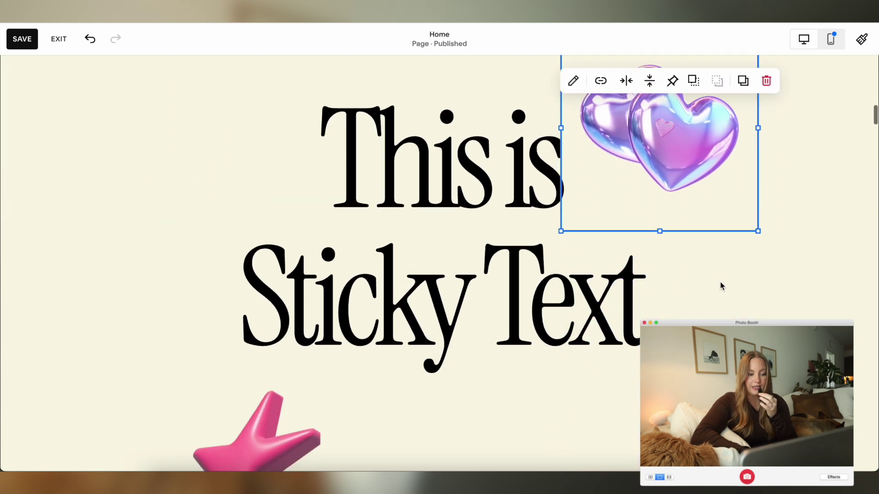
{"action": "scroll", "coordinate": [720, 282], "scroll_direction": "down", "scroll_amount": 2}
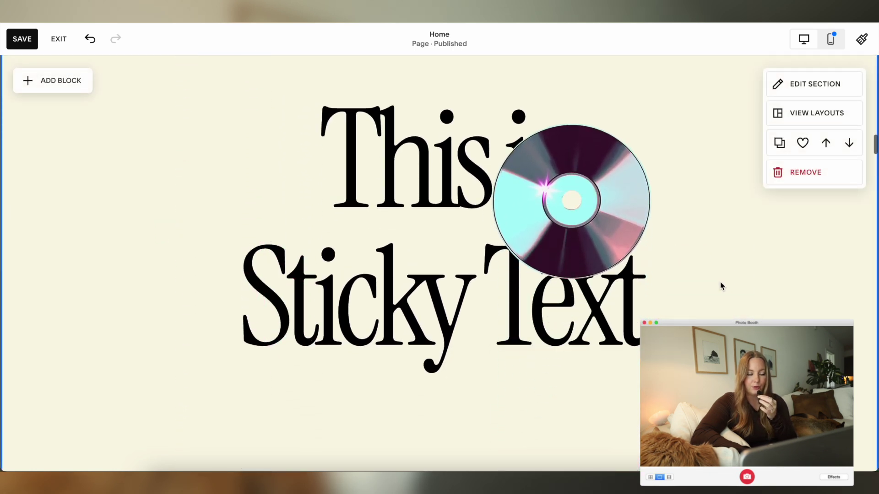
{"action": "scroll", "coordinate": [721, 282], "scroll_direction": "up", "scroll_amount": 10}
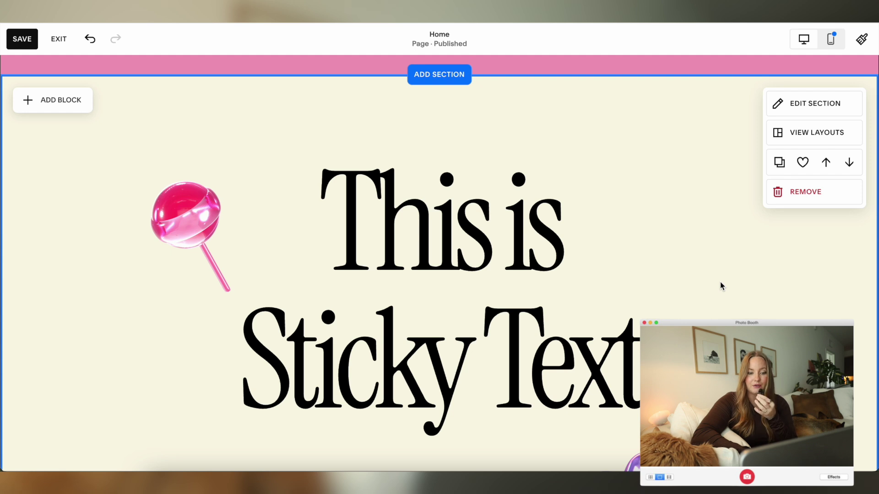
{"action": "scroll", "coordinate": [721, 282], "scroll_direction": "down", "scroll_amount": 3}
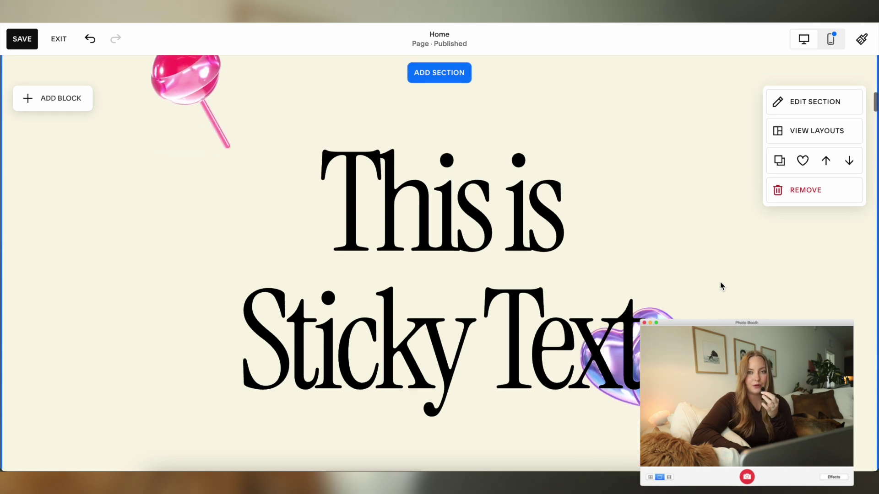
Step: Review the whole pinned text section down to the Content Creation panel, examining how the text leaves the view at the section's end
{"action": "scroll", "coordinate": [65, 331], "scroll_direction": "up", "scroll_amount": 3}
{"action": "scroll", "coordinate": [65, 331], "scroll_direction": "down", "scroll_amount": 1}
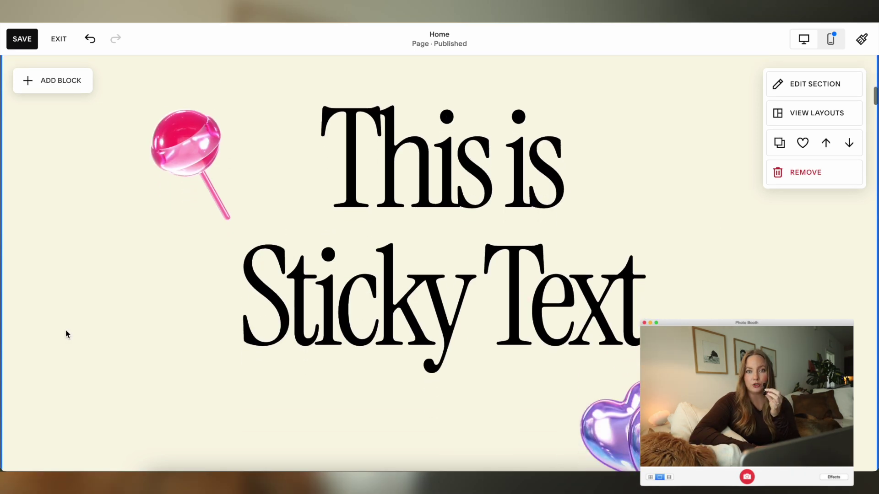
{"action": "scroll", "coordinate": [65, 330], "scroll_direction": "down", "scroll_amount": 1}
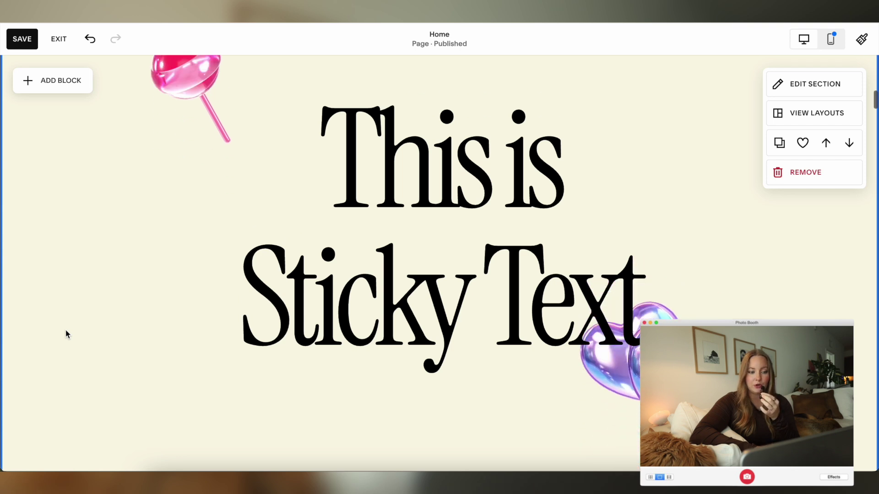
{"action": "scroll", "coordinate": [65, 331], "scroll_direction": "up", "scroll_amount": 4}
{"action": "scroll", "coordinate": [65, 331], "scroll_direction": "down", "scroll_amount": 1}
{"action": "scroll", "coordinate": [65, 330], "scroll_direction": "down", "scroll_amount": 5}
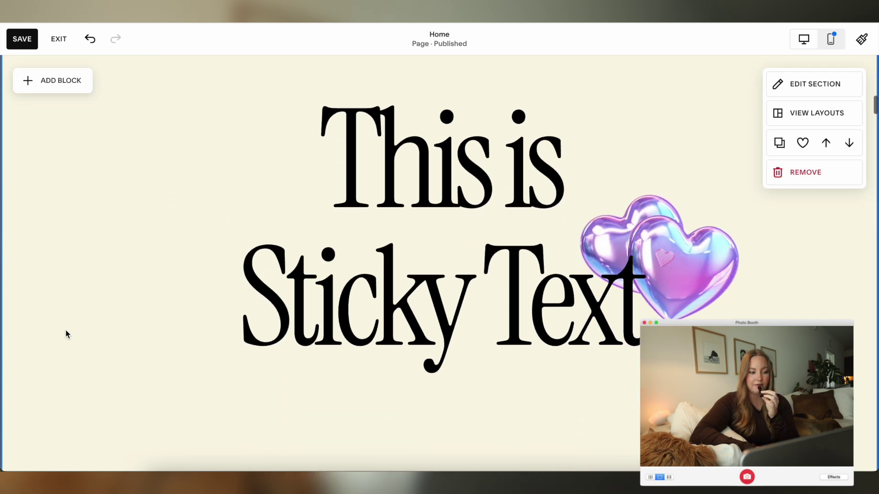
{"action": "scroll", "coordinate": [65, 331], "scroll_direction": "down", "scroll_amount": 6}
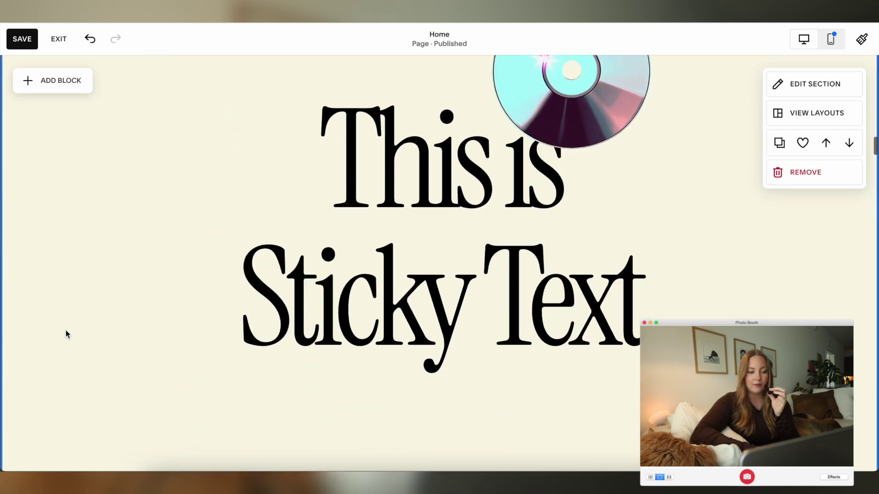
{"action": "scroll", "coordinate": [65, 331], "scroll_direction": "down", "scroll_amount": 3}
{"action": "scroll", "coordinate": [65, 330], "scroll_direction": "up", "scroll_amount": 7}
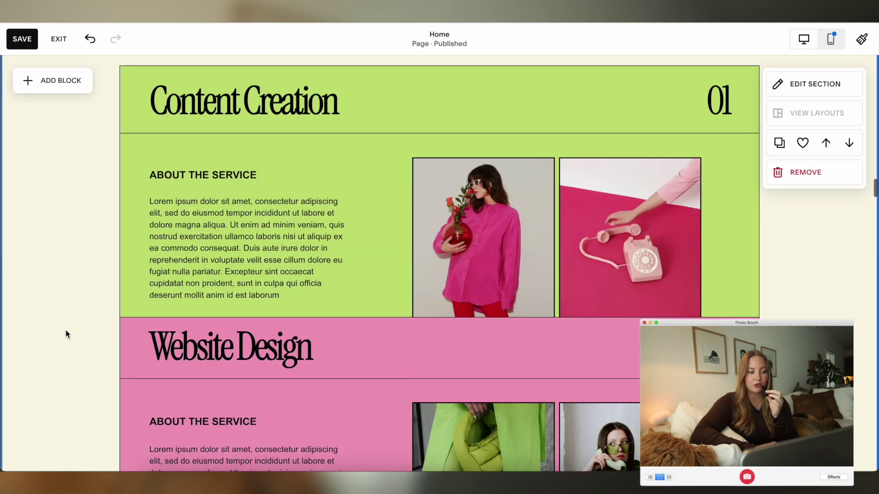
{"action": "scroll", "coordinate": [65, 331], "scroll_direction": "down", "scroll_amount": 2}
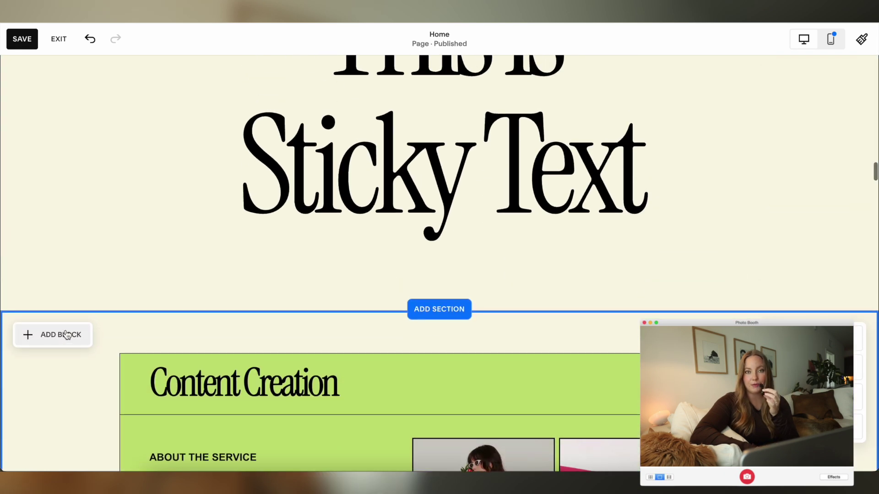
{"action": "scroll", "coordinate": [65, 330], "scroll_direction": "up", "scroll_amount": 4}
{"action": "scroll", "coordinate": [65, 331], "scroll_direction": "up", "scroll_amount": 3}
{"action": "scroll", "coordinate": [59, 304], "scroll_direction": "down", "scroll_amount": 1}
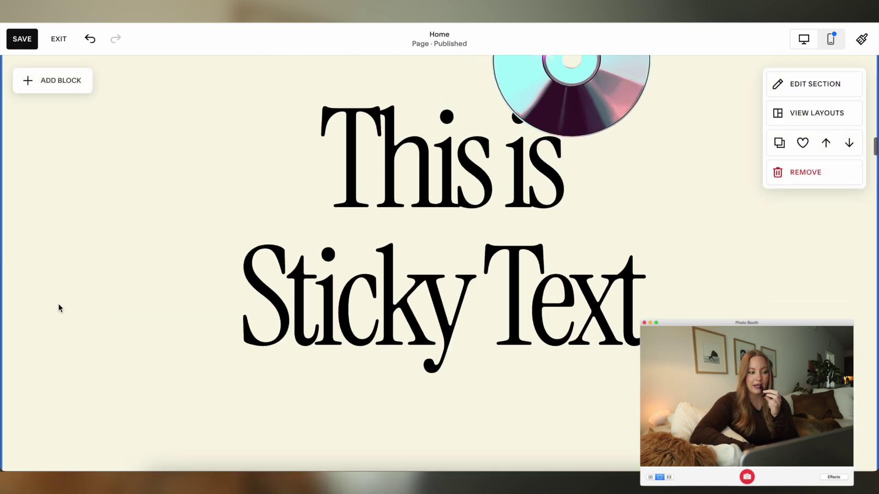
Step: Add an empty image block over the lower part of the sticky text section and enlarge it to full width and about one screen high
{"action": "left_click", "coordinate": [49, 86]}
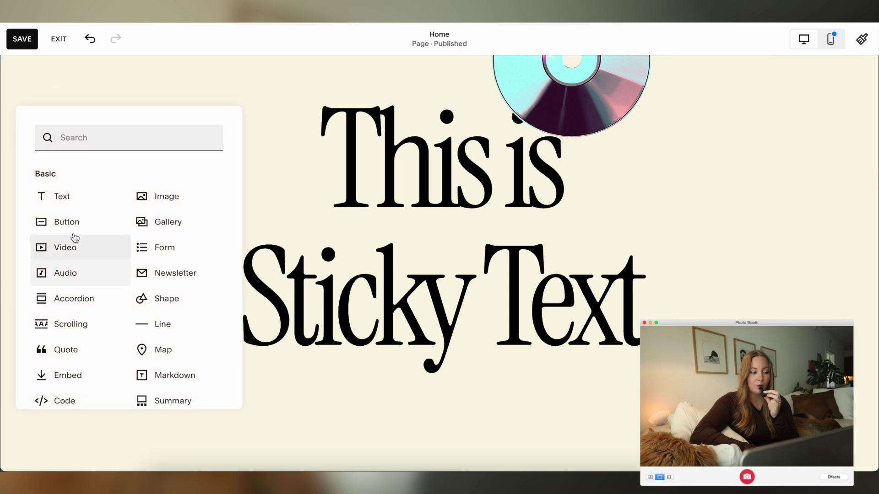
{"action": "left_click", "coordinate": [157, 197]}
{"action": "left_click", "coordinate": [111, 303]}
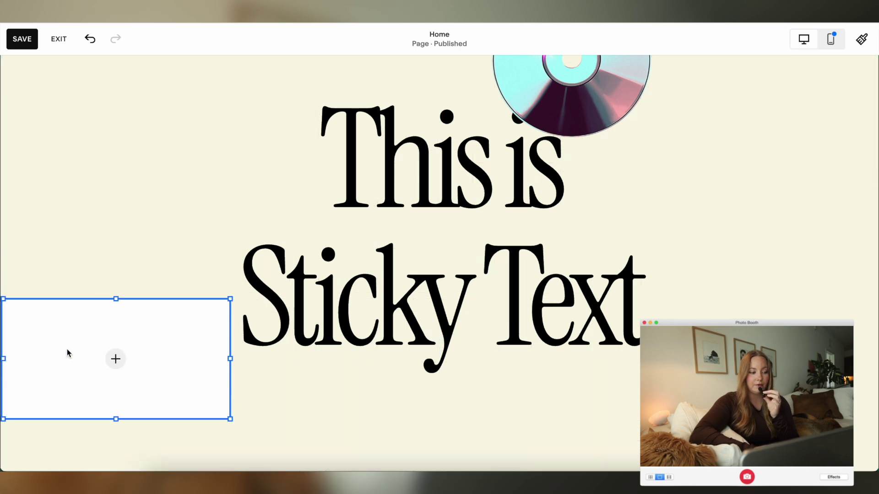
{"action": "left_click_drag", "start_coordinate": [481, 418], "coordinate": [869, 424]}
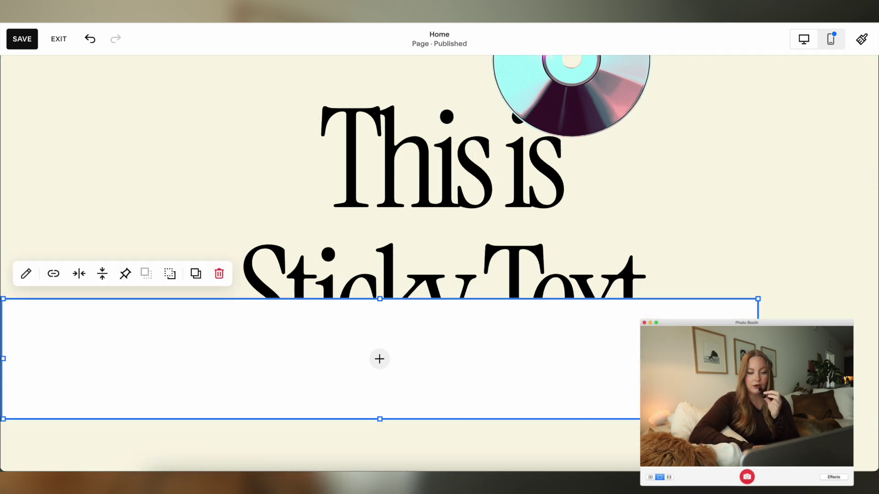
{"action": "left_click_drag", "start_coordinate": [757, 359], "coordinate": [875, 359]}
{"action": "left_click_drag", "start_coordinate": [467, 383], "coordinate": [467, 400]}
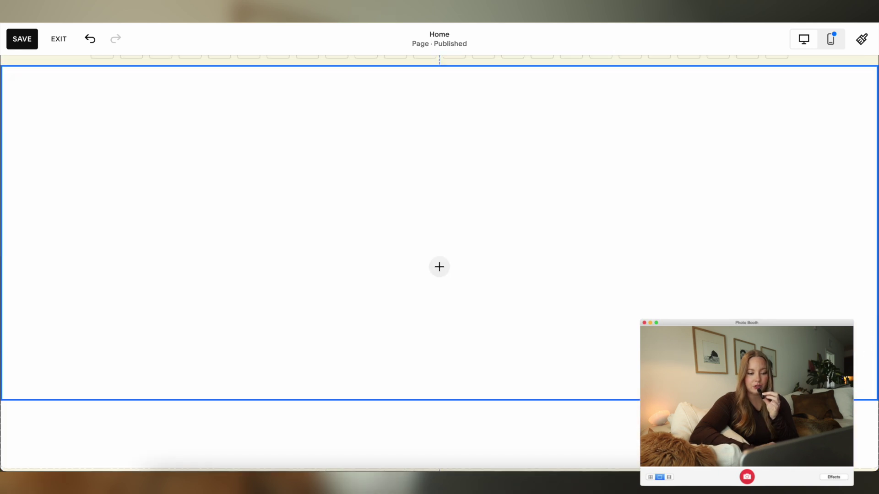
{"action": "left_click_drag", "start_coordinate": [475, 344], "coordinate": [440, 449]}
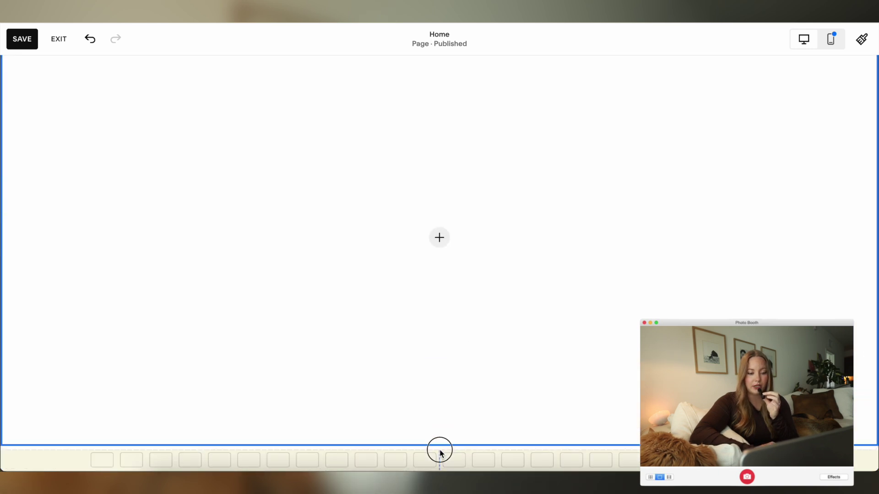
Step: Shorten the sticky text section so that it ends at the lower edge of the full-width image block
{"action": "scroll", "coordinate": [555, 382], "scroll_direction": "down", "scroll_amount": 4}
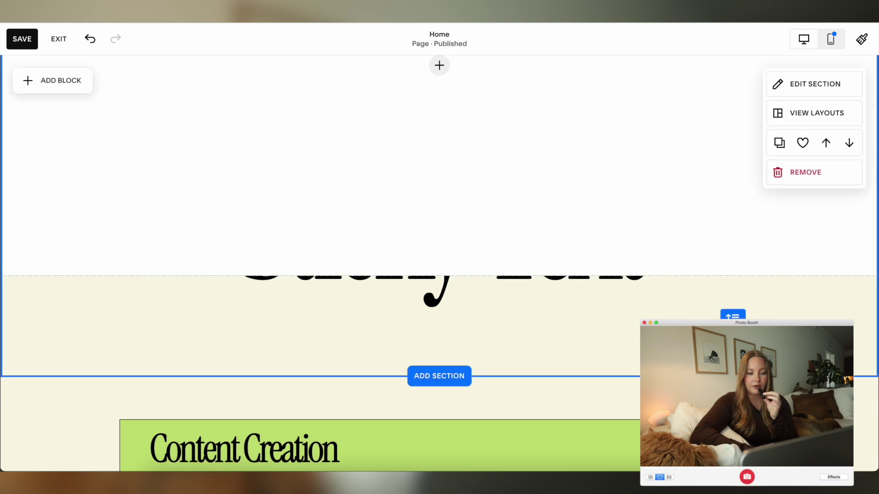
{"action": "left_click_drag", "start_coordinate": [733, 316], "coordinate": [734, 267]}
{"action": "scroll", "coordinate": [171, 363], "scroll_direction": "up", "scroll_amount": 8}
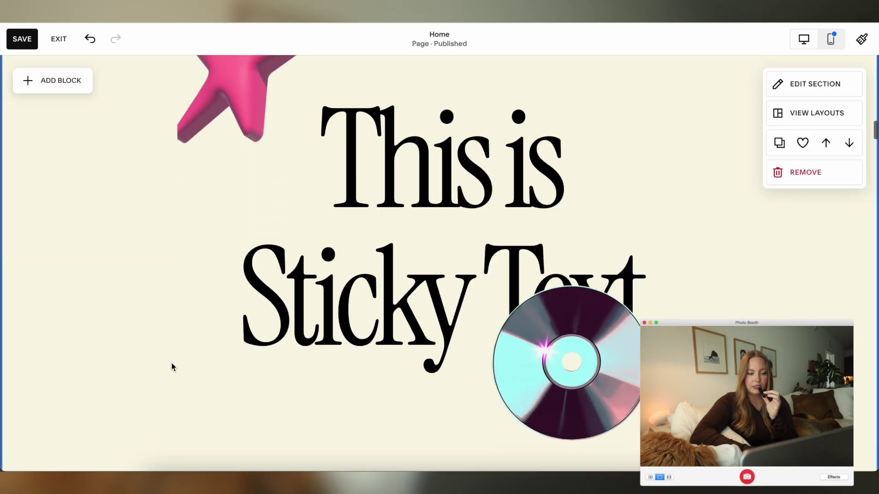
{"action": "scroll", "coordinate": [171, 364], "scroll_direction": "down", "scroll_amount": 6}
{"action": "scroll", "coordinate": [171, 363], "scroll_direction": "down", "scroll_amount": 3}
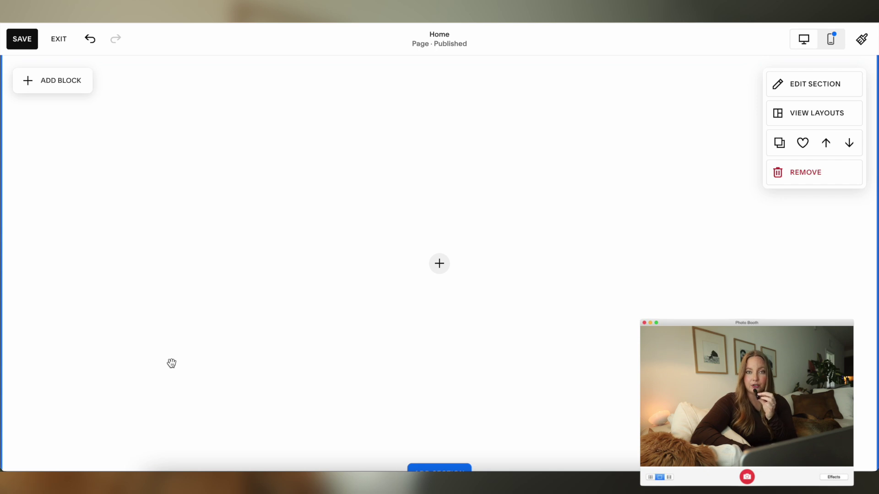
{"action": "scroll", "coordinate": [171, 363], "scroll_direction": "down", "scroll_amount": 1}
{"action": "scroll", "coordinate": [171, 364], "scroll_direction": "up", "scroll_amount": 2}
Step: Put the photo of the woman in the pink shirt into the full-width image block and set it to Fill
{"action": "left_click", "coordinate": [395, 330]}
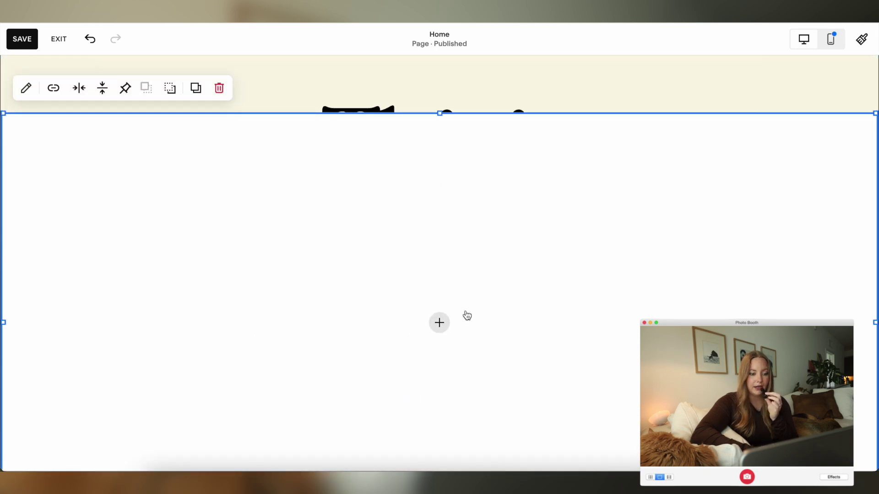
{"action": "left_click", "coordinate": [719, 148]}
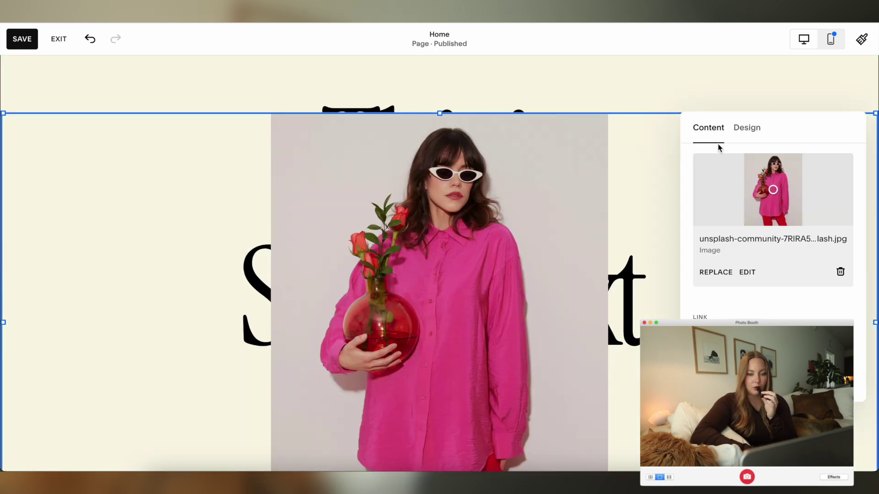
{"action": "left_click", "coordinate": [745, 132]}
{"action": "left_click", "coordinate": [773, 169]}
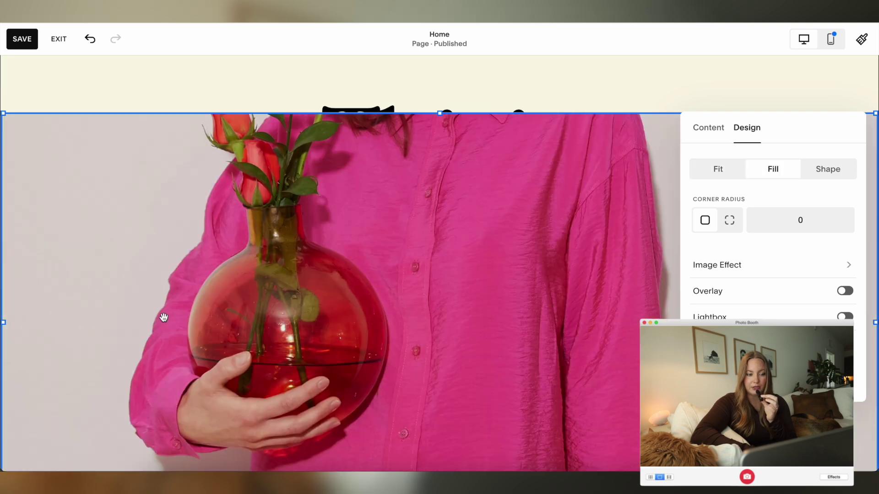
Step: Move the photo's focal point up so that the woman's face is framed in the block
{"action": "left_click", "coordinate": [713, 129]}
{"action": "left_click", "coordinate": [771, 178]}
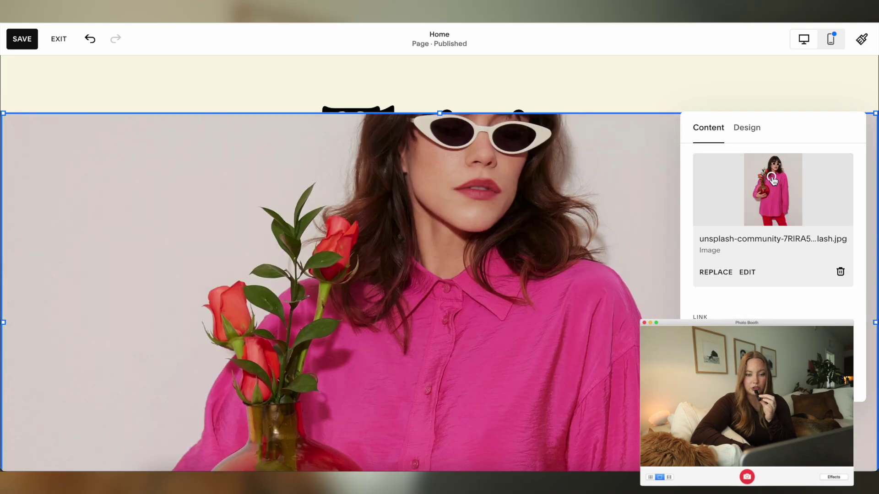
{"action": "left_click_drag", "start_coordinate": [773, 176], "coordinate": [776, 172]}
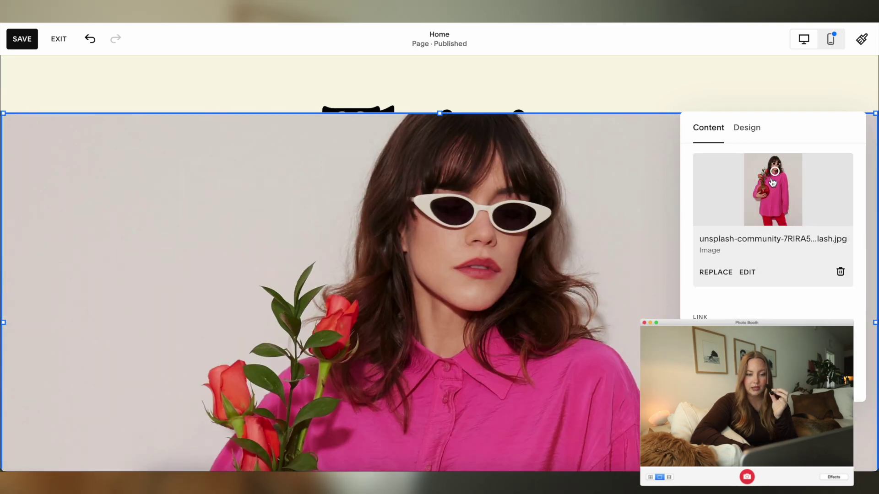
Step: Turn on the overlay for the full-width photo and adjust its colour to a semi-transparent dark custom tone
{"action": "scroll", "coordinate": [751, 244], "scroll_direction": "down", "scroll_amount": 3}
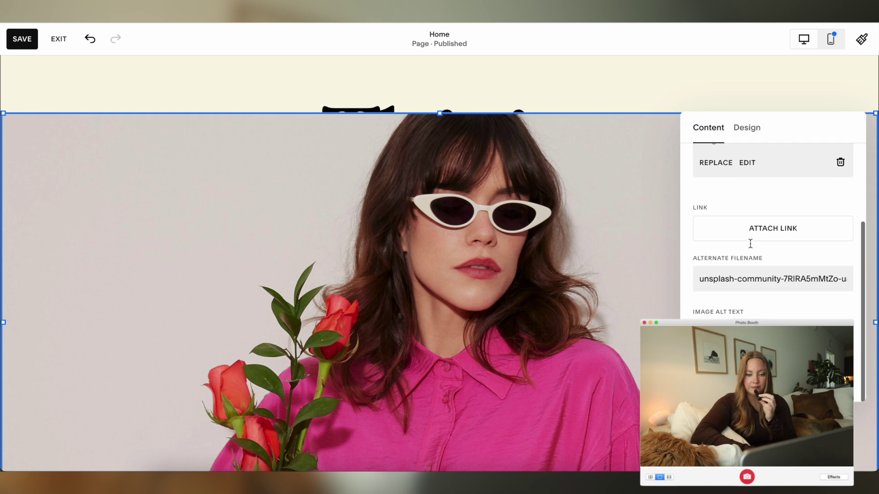
{"action": "left_click", "coordinate": [750, 130]}
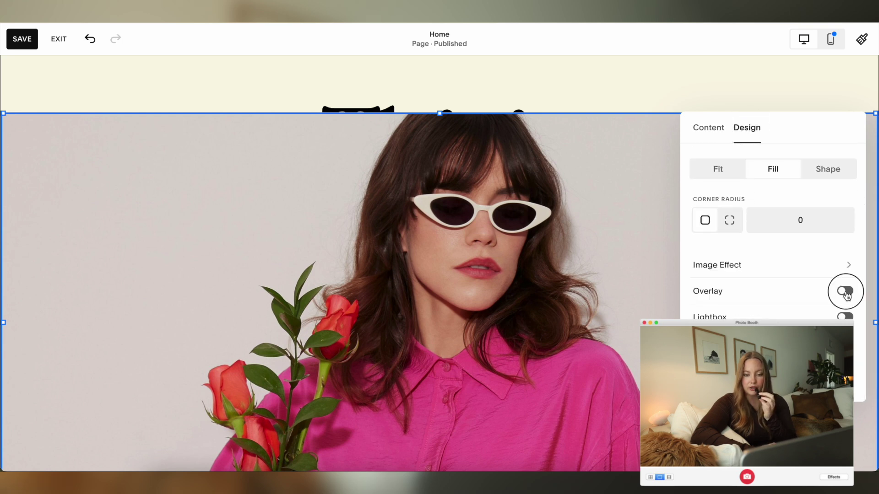
{"action": "left_click", "coordinate": [846, 291]}
{"action": "scroll", "coordinate": [805, 309], "scroll_direction": "down", "scroll_amount": 1}
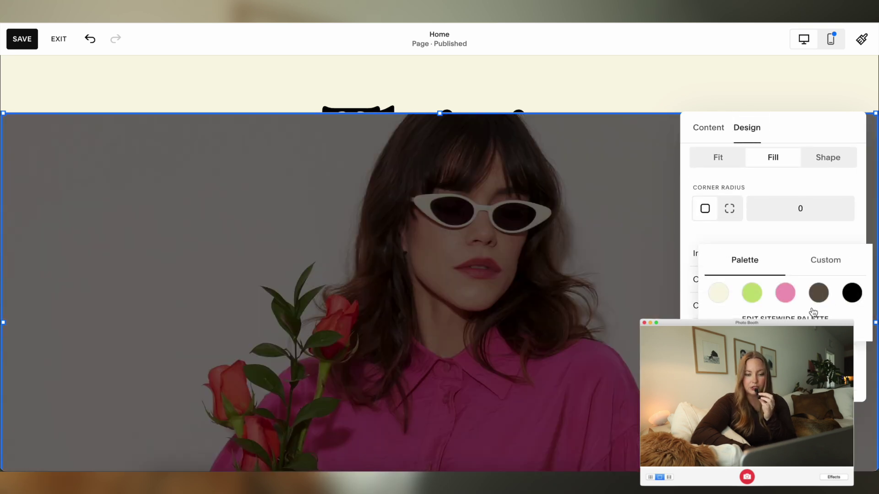
{"action": "left_click", "coordinate": [829, 266]}
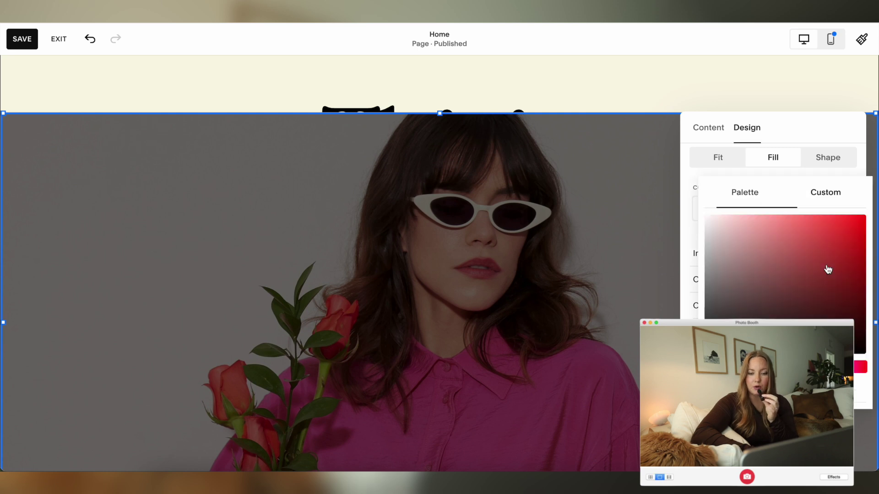
Step: Check how the full-width photo with its headline and Learn more button scrolls over the pinned text
{"action": "scroll", "coordinate": [495, 280], "scroll_direction": "up", "scroll_amount": 6}
{"action": "scroll", "coordinate": [141, 304], "scroll_direction": "down", "scroll_amount": 10}
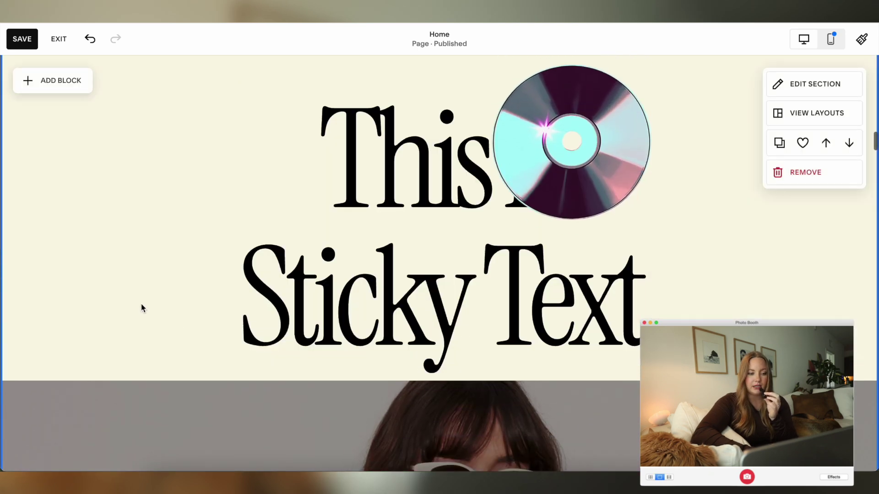
{"action": "scroll", "coordinate": [141, 304], "scroll_direction": "up", "scroll_amount": 3}
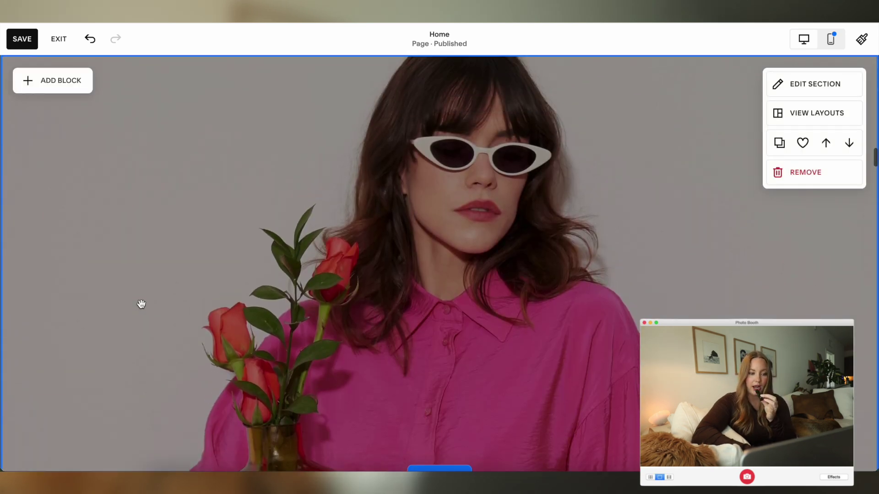
{"action": "scroll", "coordinate": [112, 207], "scroll_direction": "up", "scroll_amount": 1}
{"action": "scroll", "coordinate": [449, 144], "scroll_direction": "down", "scroll_amount": 6}
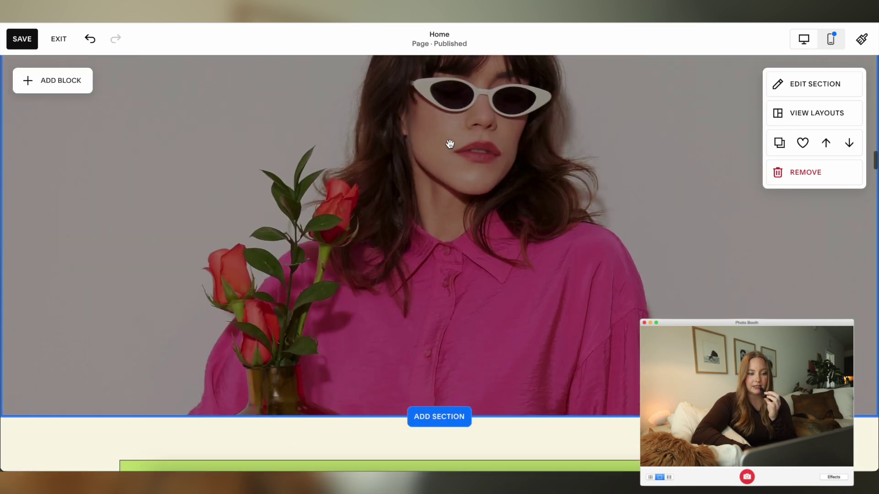
{"action": "scroll", "coordinate": [226, 279], "scroll_direction": "up", "scroll_amount": 5}
{"action": "scroll", "coordinate": [133, 258], "scroll_direction": "up", "scroll_amount": 10}
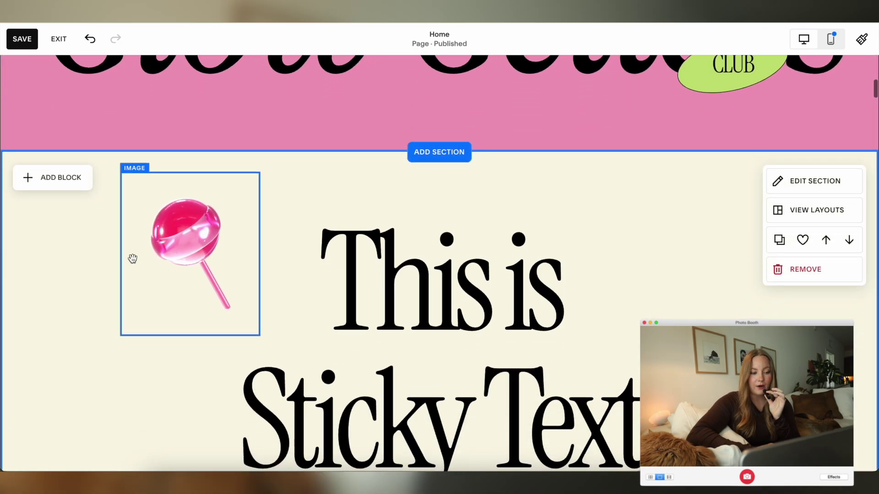
{"action": "scroll", "coordinate": [132, 258], "scroll_direction": "down", "scroll_amount": 5}
{"action": "scroll", "coordinate": [132, 259], "scroll_direction": "down", "scroll_amount": 8}
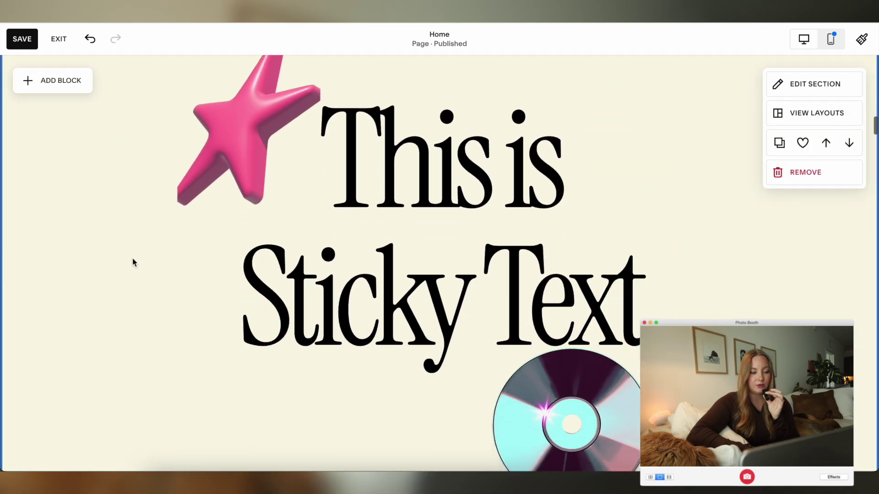
{"action": "scroll", "coordinate": [133, 258], "scroll_direction": "down", "scroll_amount": 2}
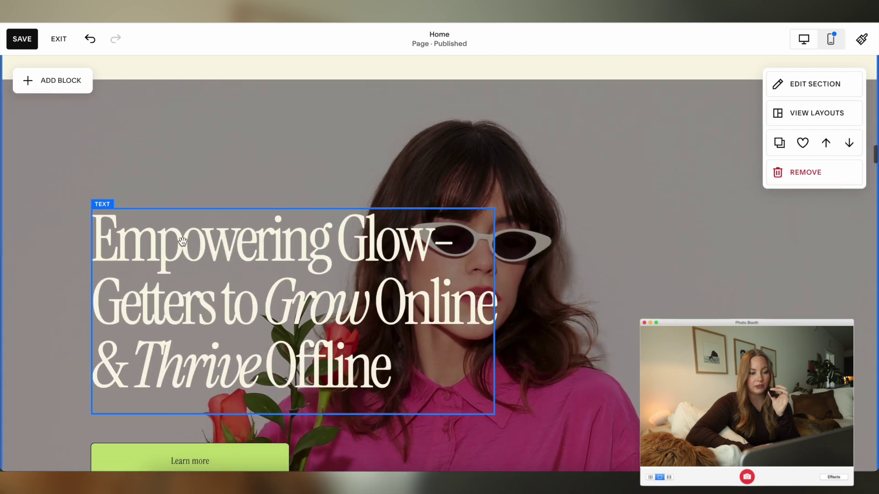
{"action": "scroll", "coordinate": [578, 267], "scroll_direction": "down", "scroll_amount": 2}
{"action": "scroll", "coordinate": [578, 267], "scroll_direction": "up", "scroll_amount": 6}
{"action": "scroll", "coordinate": [579, 267], "scroll_direction": "down", "scroll_amount": 5}
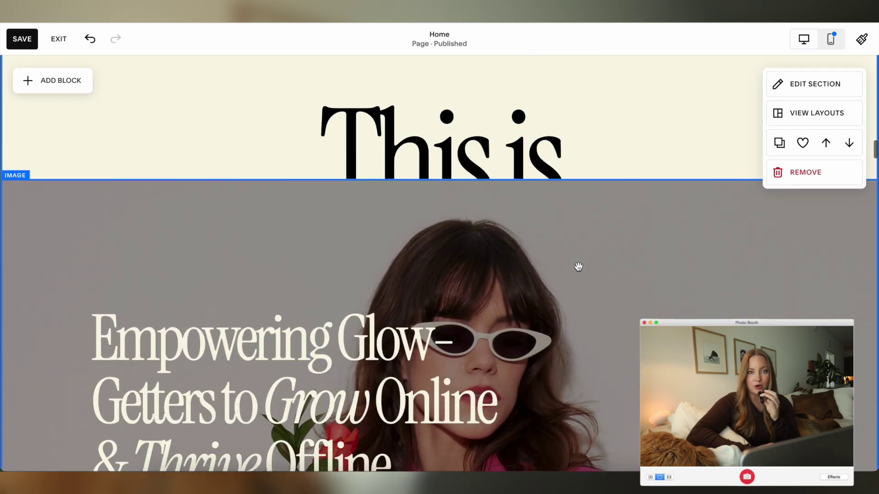
{"action": "scroll", "coordinate": [630, 319], "scroll_direction": "down", "scroll_amount": 2}
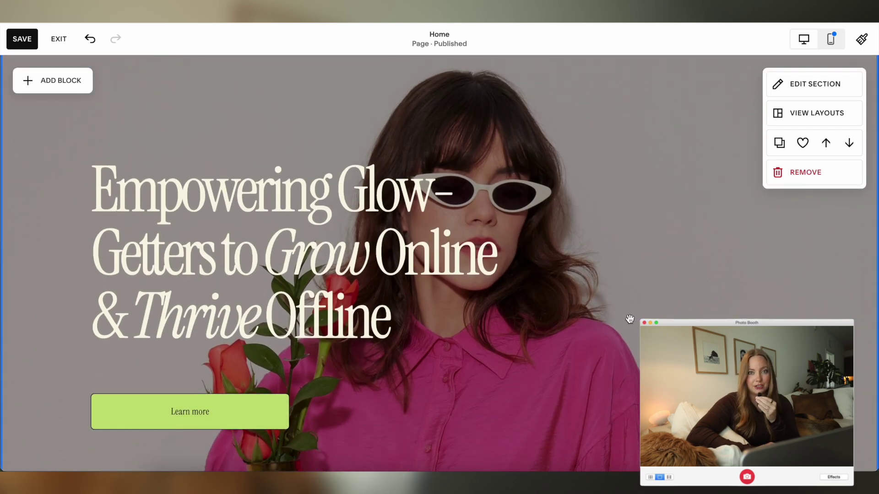
{"action": "scroll", "coordinate": [630, 319], "scroll_direction": "down", "scroll_amount": 1}
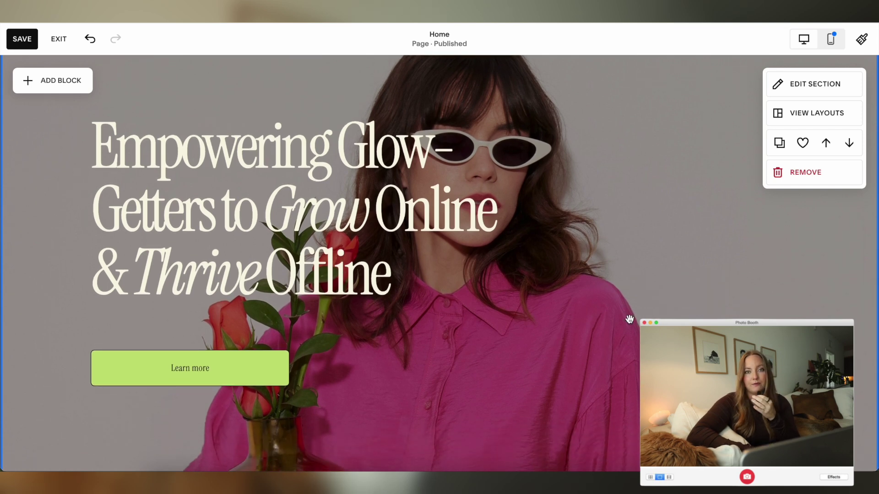
Step: Examine how the star and disc images travel over the pinned "This is Sticky Text" until the full-width photo covers it
{"action": "scroll", "coordinate": [630, 319], "scroll_direction": "up", "scroll_amount": 1}
{"action": "scroll", "coordinate": [630, 319], "scroll_direction": "up", "scroll_amount": 3}
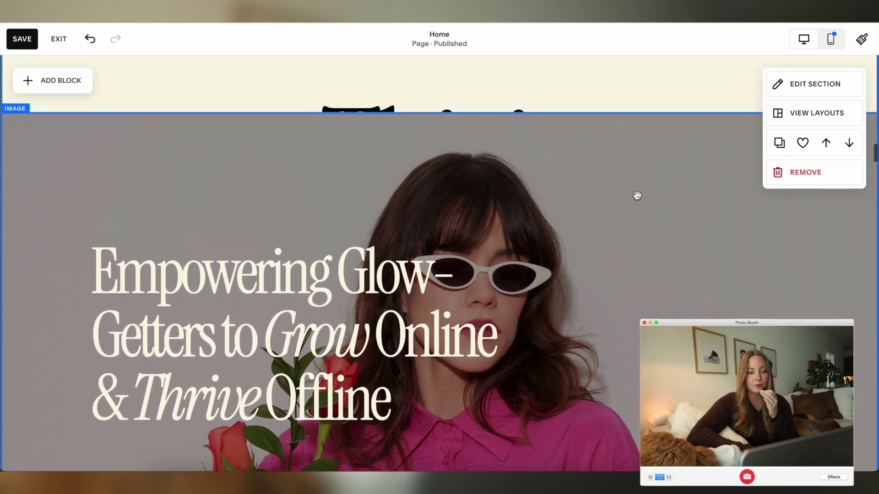
{"action": "left_click", "coordinate": [636, 196]}
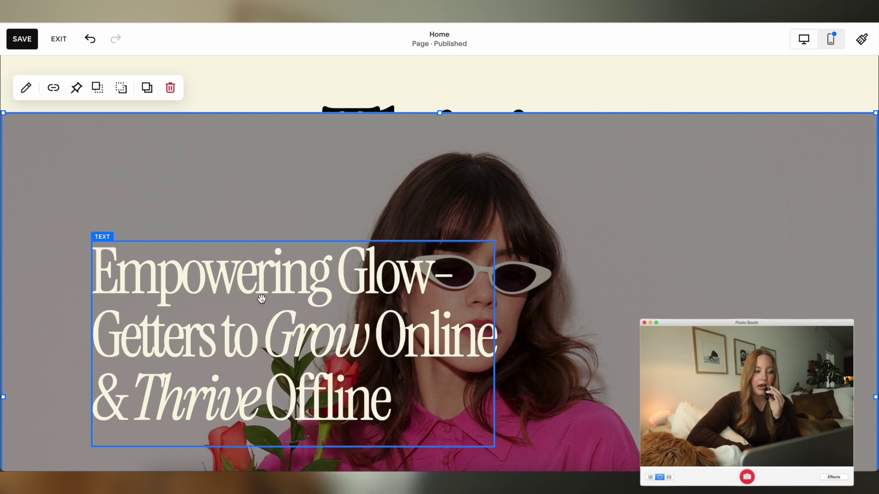
{"action": "scroll", "coordinate": [601, 168], "scroll_direction": "up", "scroll_amount": 2}
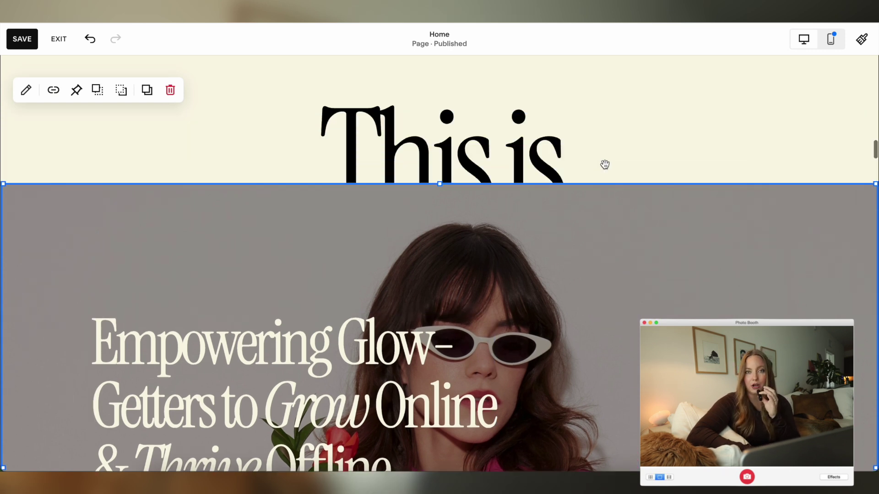
{"action": "scroll", "coordinate": [695, 188], "scroll_direction": "up", "scroll_amount": 8}
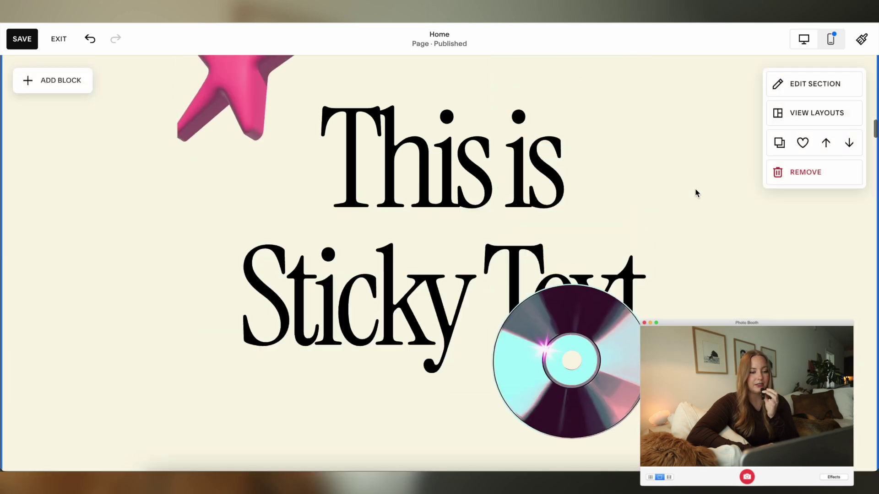
{"action": "scroll", "coordinate": [695, 230], "scroll_direction": "down", "scroll_amount": 2}
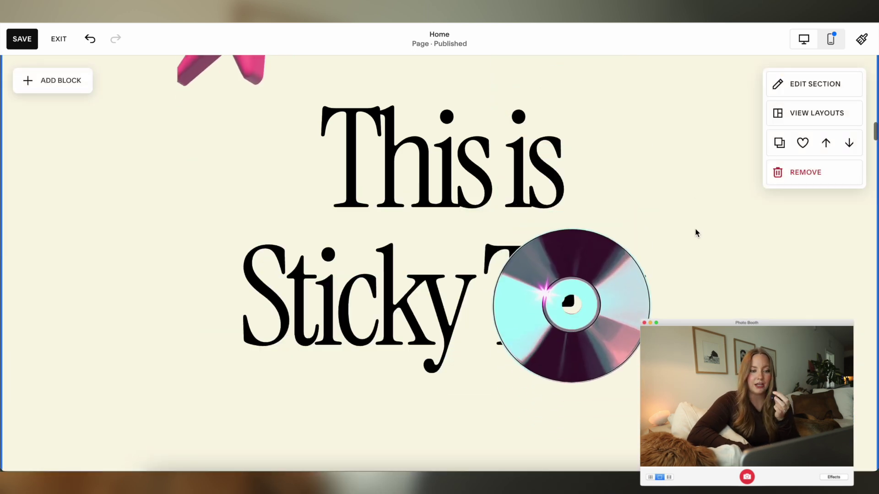
{"action": "scroll", "coordinate": [696, 229], "scroll_direction": "down", "scroll_amount": 3}
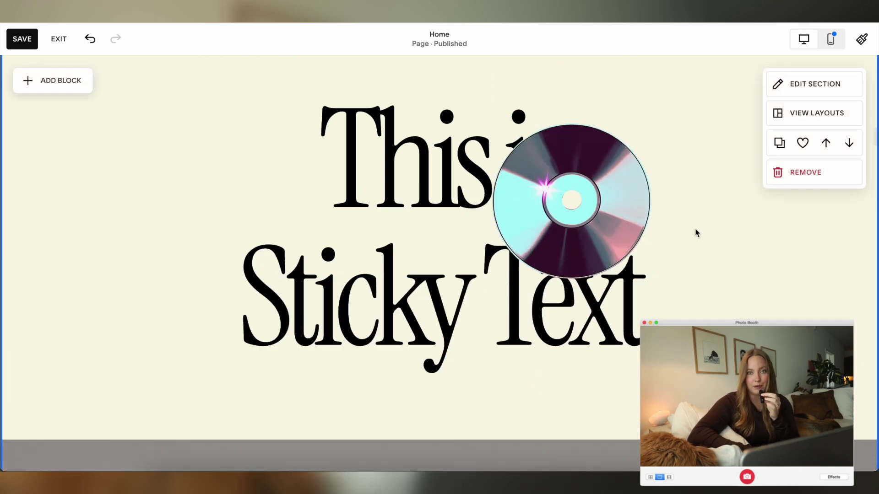
{"action": "scroll", "coordinate": [695, 233], "scroll_direction": "down", "scroll_amount": 3}
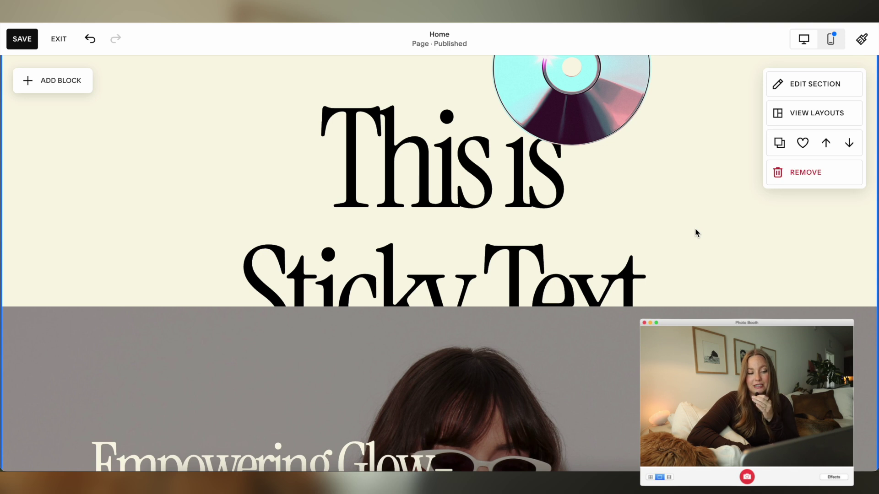
{"action": "scroll", "coordinate": [695, 232], "scroll_direction": "down", "scroll_amount": 5}
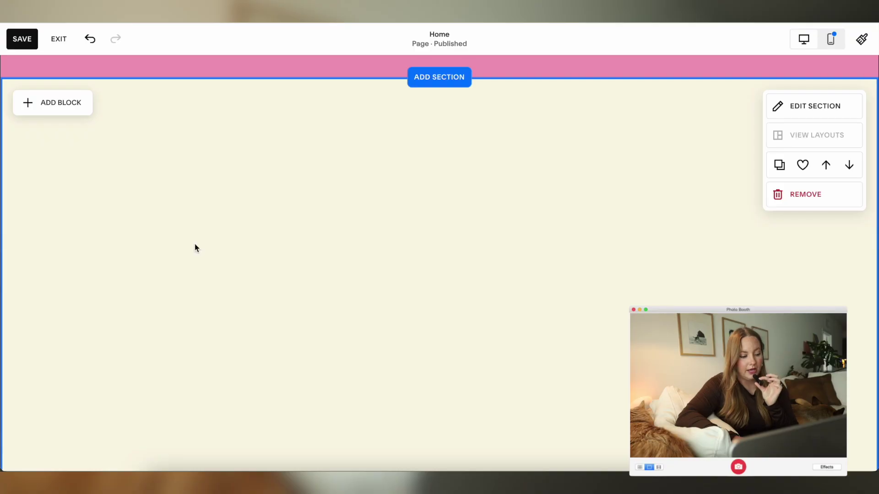
Step: Add a shape block to the empty section and size it as a tall green panel covering nearly its left half
{"action": "left_click", "coordinate": [59, 107]}
{"action": "left_click", "coordinate": [167, 298]}
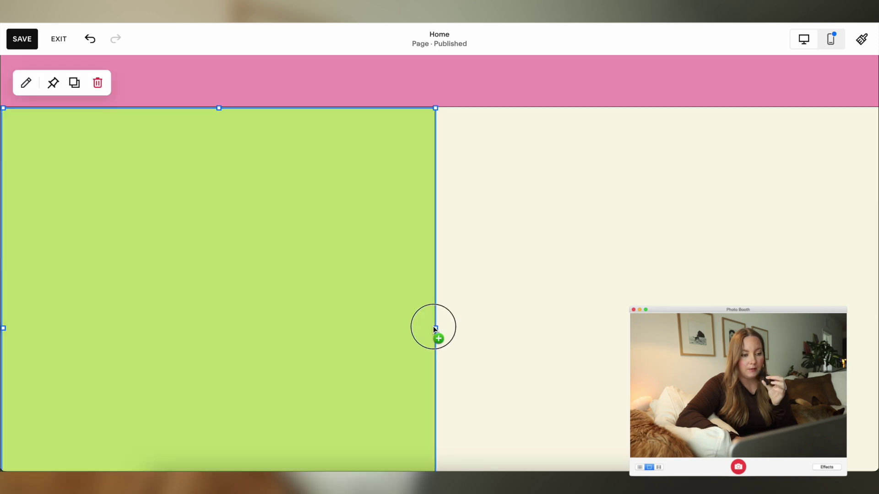
{"action": "left_click_drag", "start_coordinate": [433, 326], "coordinate": [407, 327]}
{"action": "left_click", "coordinate": [468, 317]}
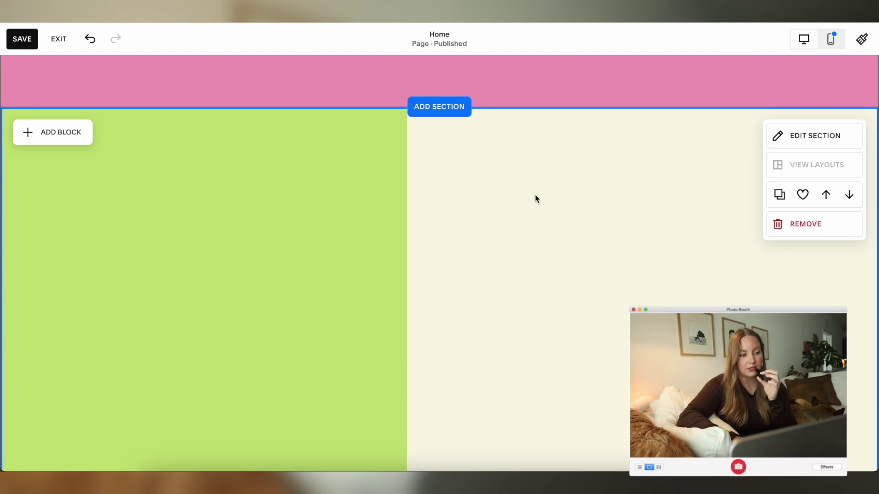
Step: Add a Scrolling text block to the Glow Getters section and place it just below the green panel
{"action": "scroll", "coordinate": [535, 196], "scroll_direction": "down", "scroll_amount": 2}
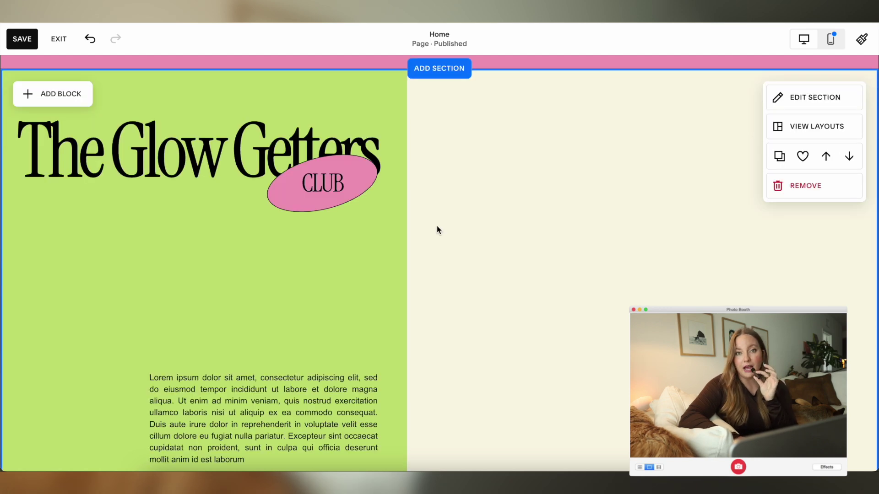
{"action": "left_click", "coordinate": [61, 94]}
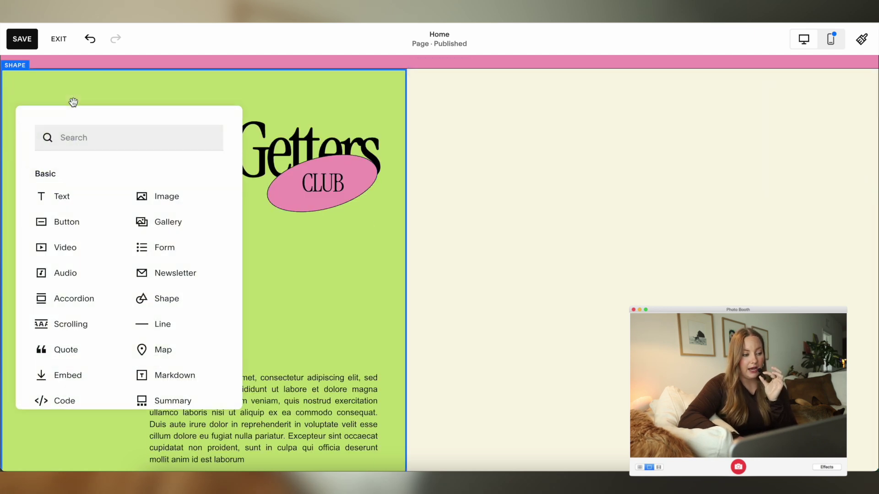
{"action": "left_click", "coordinate": [98, 326]}
{"action": "left_click_drag", "start_coordinate": [567, 163], "coordinate": [581, 463]}
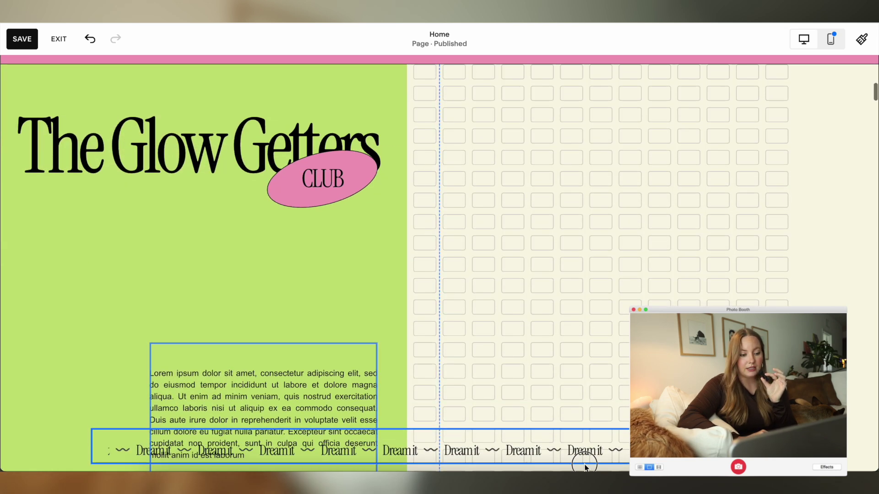
{"action": "scroll", "coordinate": [630, 294], "scroll_direction": "down", "scroll_amount": 3}
{"action": "left_click_drag", "start_coordinate": [504, 344], "coordinate": [504, 431]}
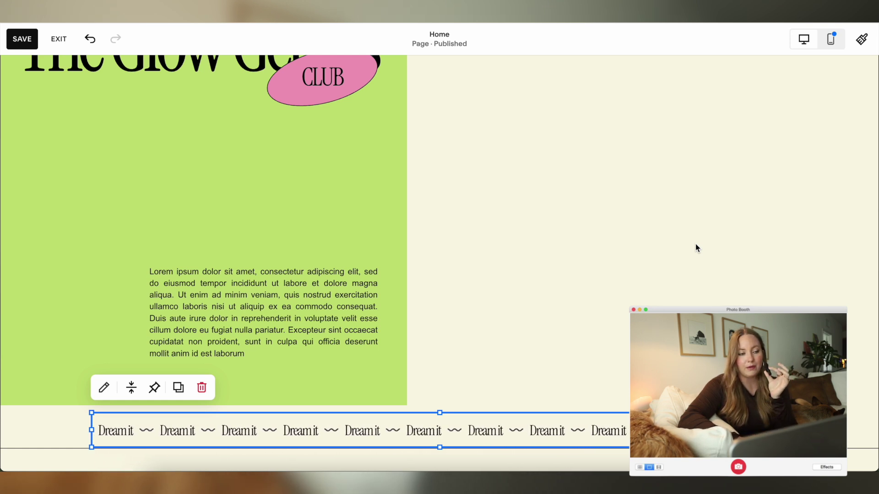
Step: Change the scrolling block's text from "Dream it" to "Glow Getters Club ✷" and remove the wave separator item
{"action": "scroll", "coordinate": [559, 329], "scroll_direction": "up", "scroll_amount": 2}
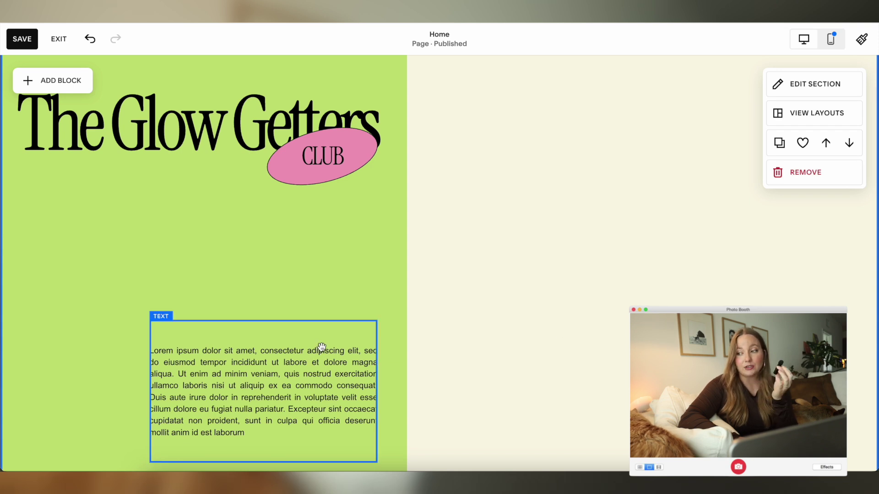
{"action": "scroll", "coordinate": [538, 176], "scroll_direction": "down", "scroll_amount": 3}
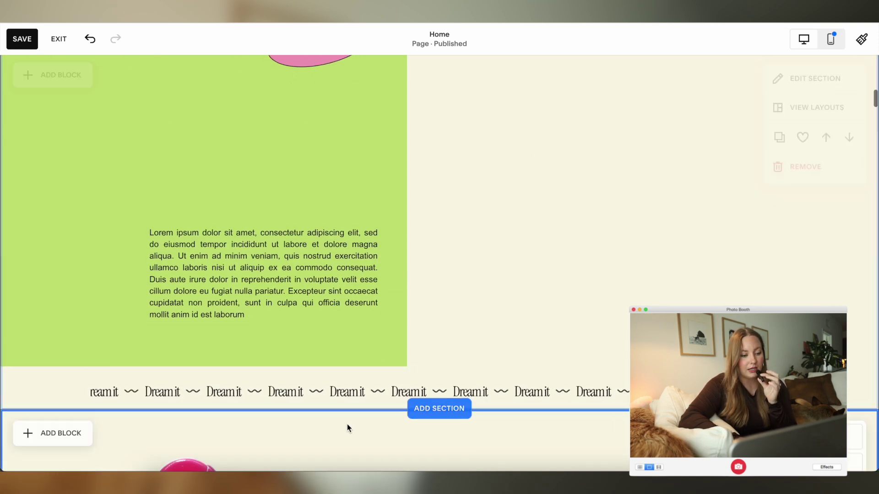
{"action": "left_click", "coordinate": [234, 394]}
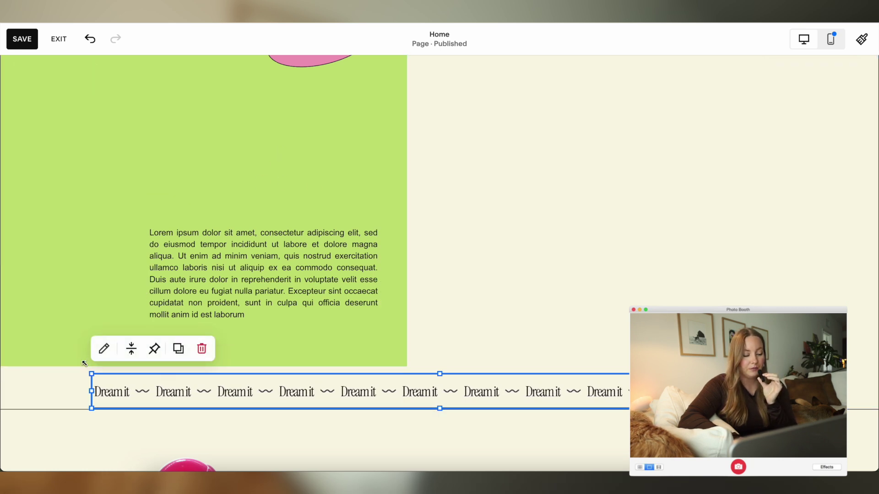
{"action": "left_click", "coordinate": [104, 349]}
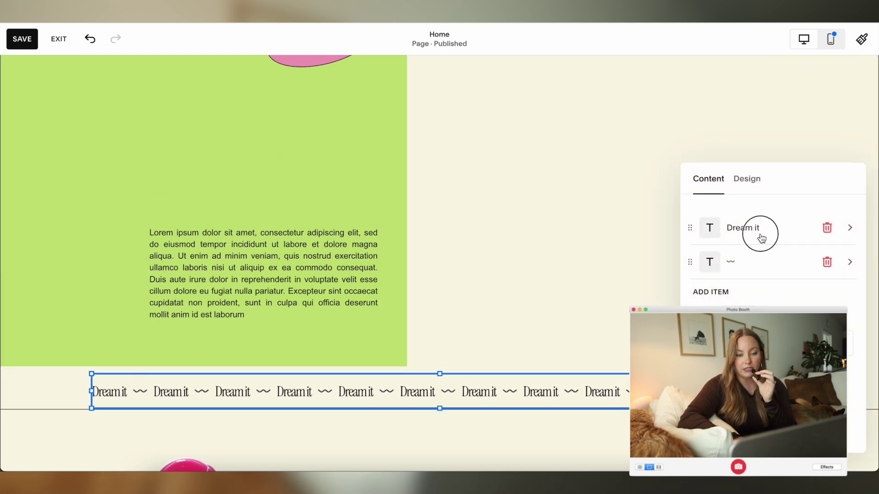
{"action": "left_click", "coordinate": [709, 181]}
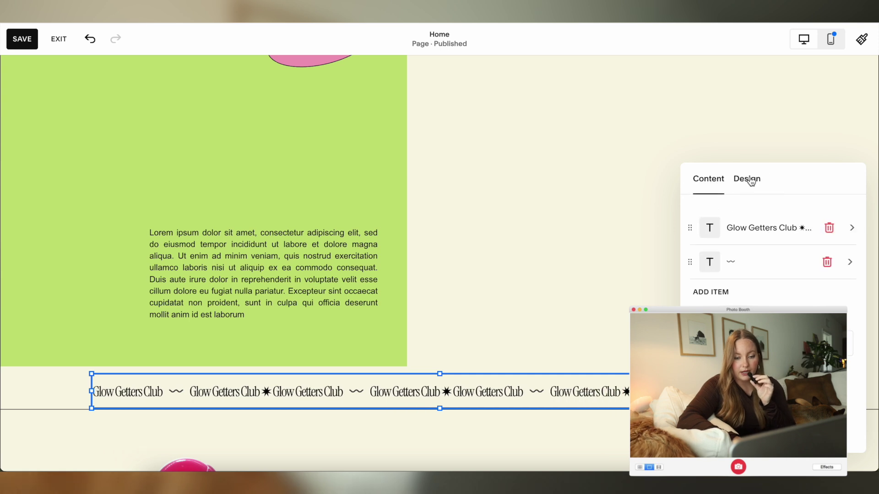
{"action": "left_click", "coordinate": [751, 182]}
{"action": "left_click", "coordinate": [715, 179]}
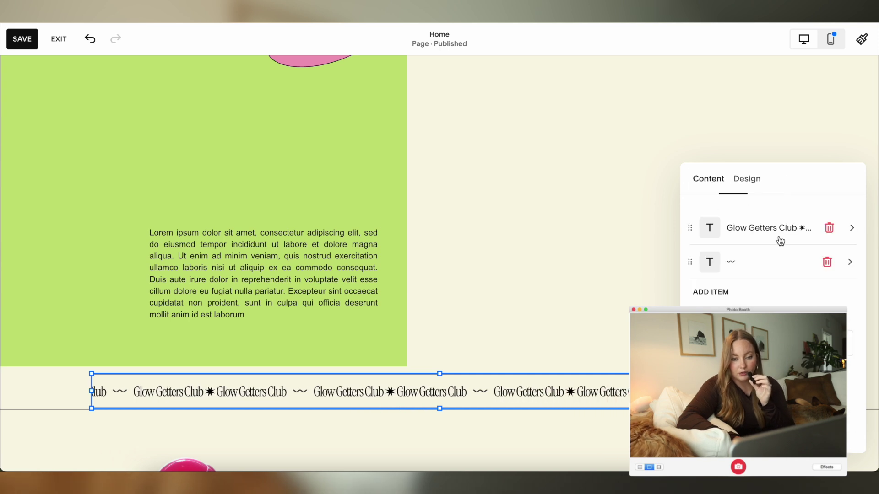
Step: Style the scrolling text as Heading with a custom size of 13.4rem and set its speed to 0.5x
{"action": "left_click", "coordinate": [746, 183]}
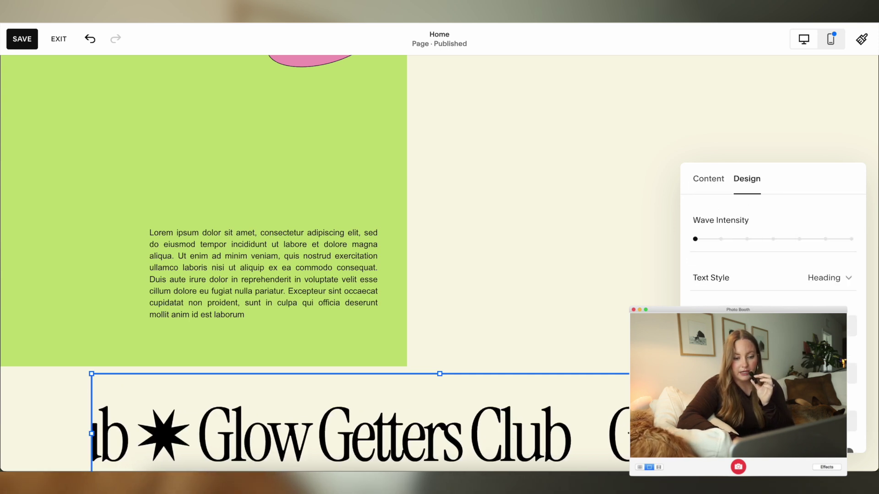
{"action": "scroll", "coordinate": [773, 274], "scroll_direction": "down", "scroll_amount": 2}
{"action": "left_click", "coordinate": [836, 279]}
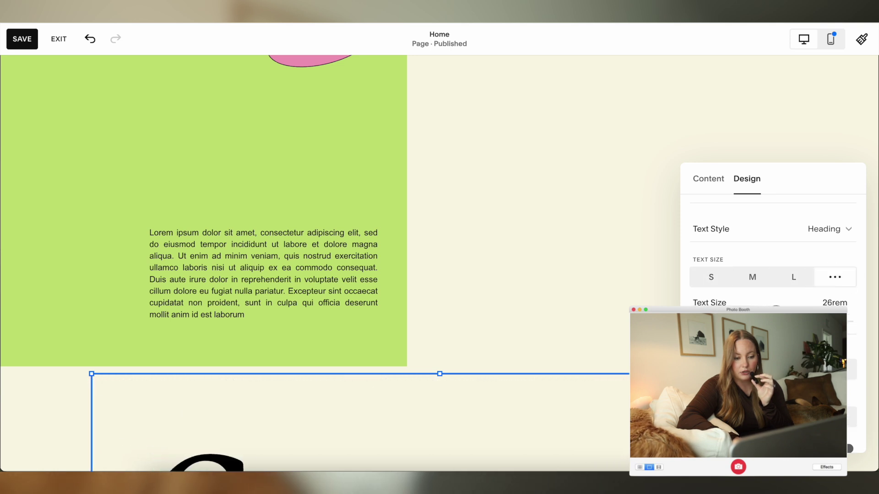
{"action": "scroll", "coordinate": [566, 325], "scroll_direction": "down", "scroll_amount": 3}
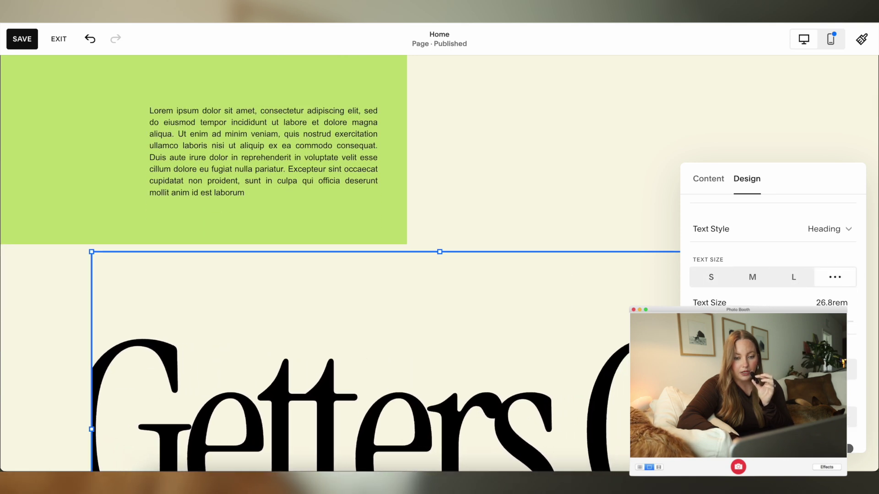
{"action": "left_click_drag", "start_coordinate": [769, 322], "coordinate": [734, 322]}
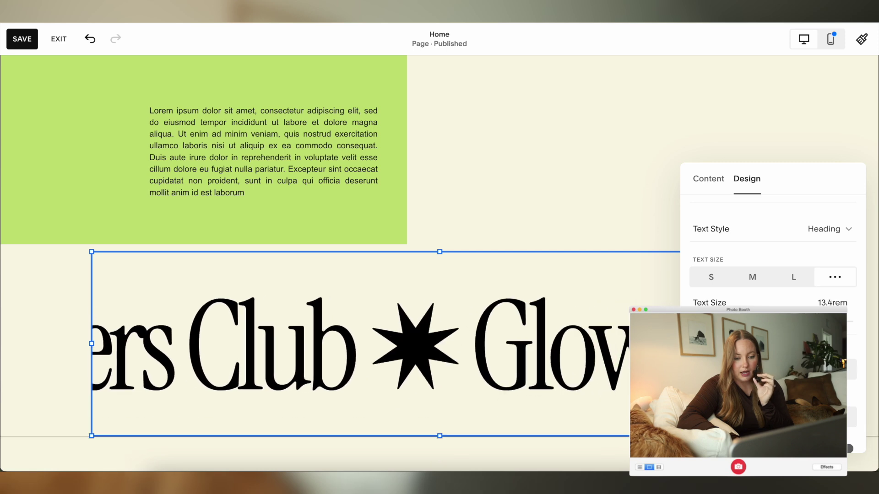
{"action": "scroll", "coordinate": [773, 275], "scroll_direction": "down", "scroll_amount": 2}
{"action": "scroll", "coordinate": [773, 275], "scroll_direction": "down", "scroll_amount": 1}
{"action": "left_click", "coordinate": [718, 297]}
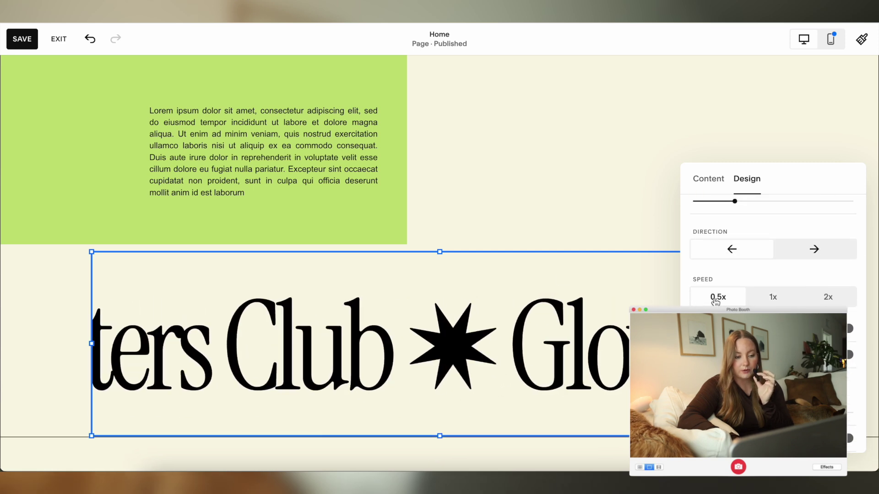
Step: Move the scrolling text block to the top of the section and send it backward behind the green panel
{"action": "left_click_drag", "start_coordinate": [510, 335], "coordinate": [579, 168]}
{"action": "scroll", "coordinate": [580, 173], "scroll_direction": "up", "scroll_amount": 6}
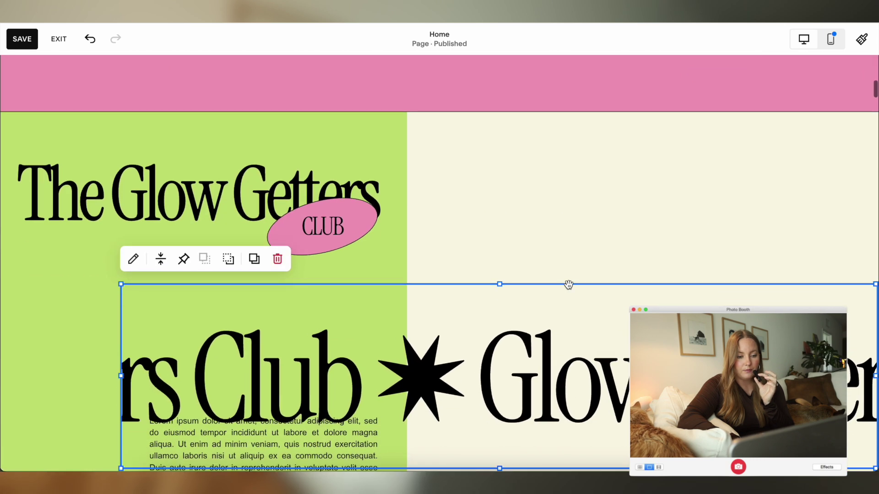
{"action": "left_click_drag", "start_coordinate": [569, 285], "coordinate": [568, 113]}
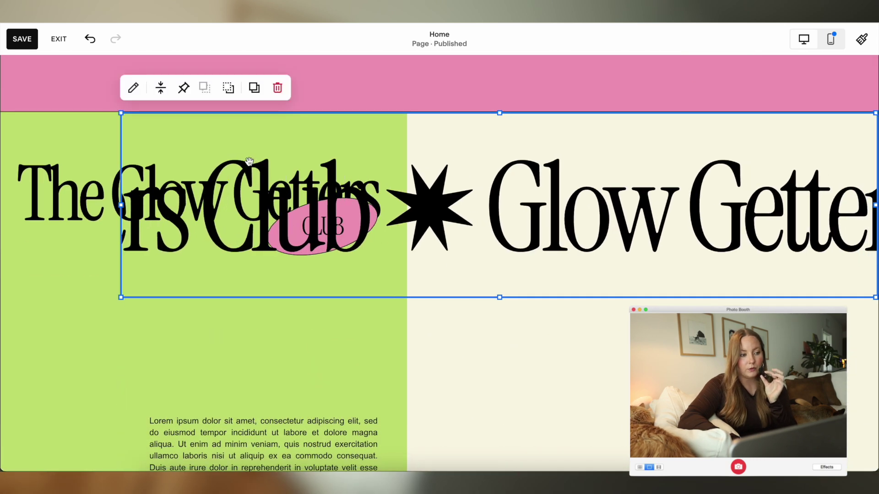
{"action": "left_click", "coordinate": [228, 89]}
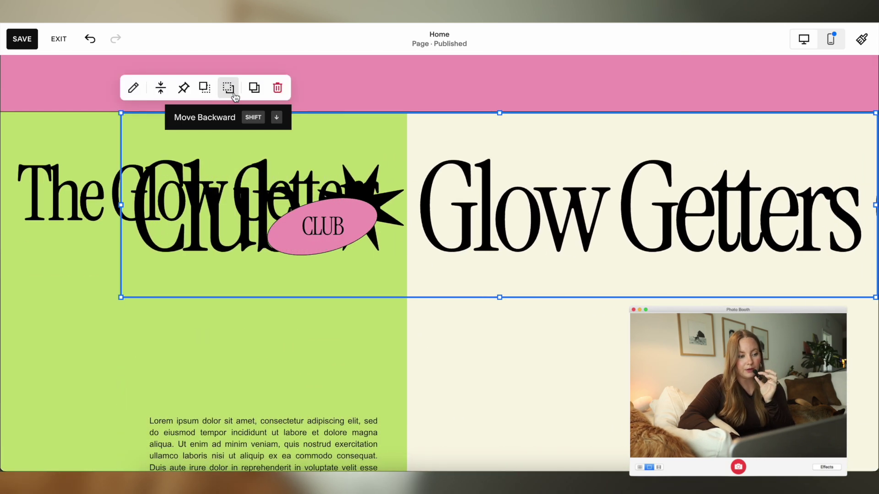
{"action": "left_click", "coordinate": [232, 89]}
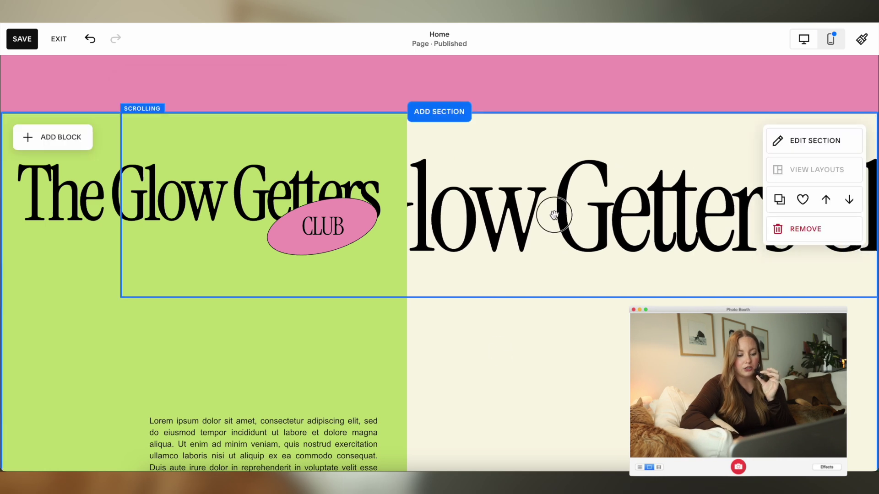
Step: Place a copy of the scrolling row directly beneath it, behind the green panel, with its direction reversed to the right
{"action": "left_click_drag", "start_coordinate": [554, 218], "coordinate": [557, 293]}
{"action": "left_click", "coordinate": [130, 194]}
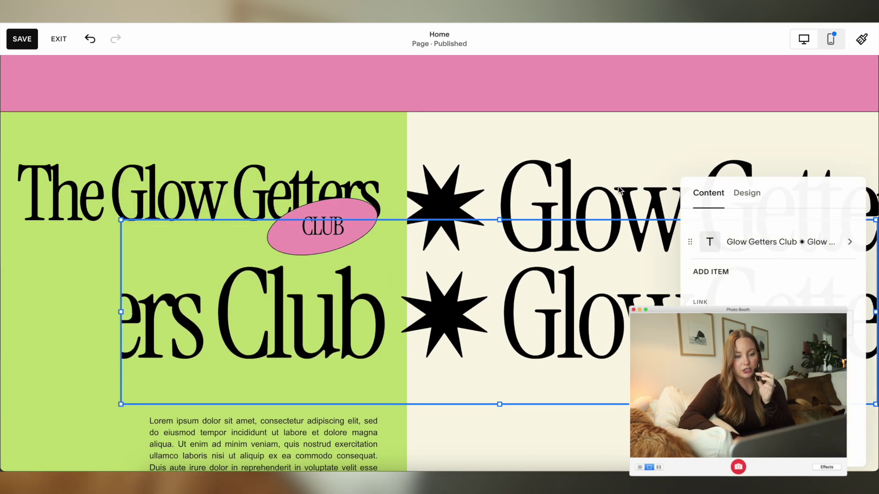
{"action": "left_click", "coordinate": [739, 195]}
{"action": "scroll", "coordinate": [773, 275], "scroll_direction": "down", "scroll_amount": 2}
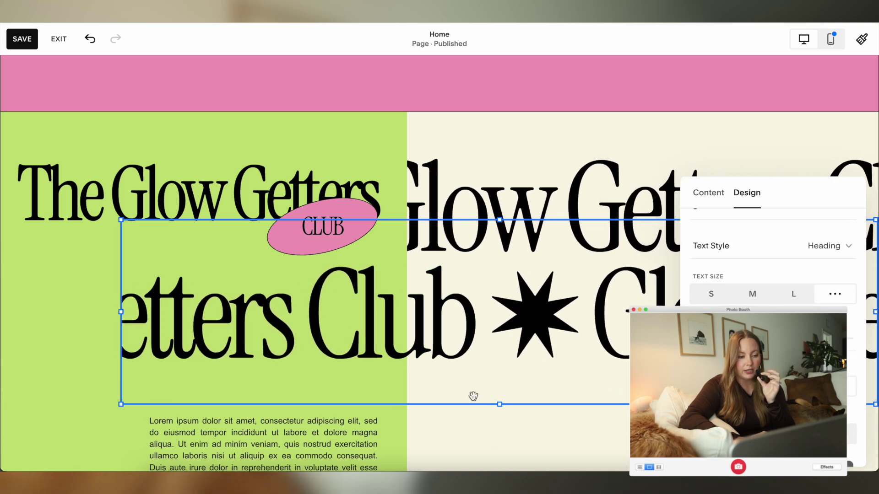
{"action": "left_click", "coordinate": [474, 429]}
{"action": "left_click", "coordinate": [479, 320]}
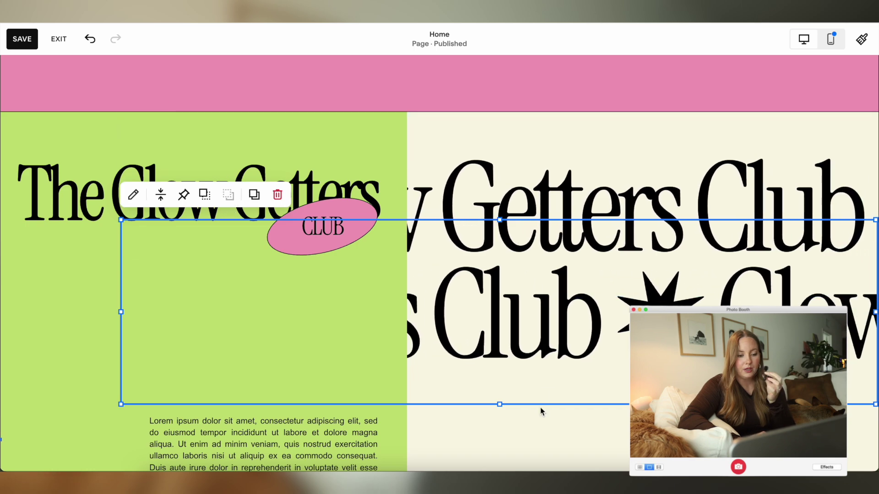
Step: Select both scrolling rows together and place copies of them directly below, making four stacked rows
{"action": "left_click", "coordinate": [617, 432]}
{"action": "left_click_drag", "start_coordinate": [617, 432], "coordinate": [539, 362]}
{"action": "scroll", "coordinate": [544, 173], "scroll_direction": "down", "scroll_amount": 2}
{"action": "scroll", "coordinate": [541, 362], "scroll_direction": "down", "scroll_amount": 2}
{"action": "scroll", "coordinate": [452, 435], "scroll_direction": "down", "scroll_amount": 4}
{"action": "left_click", "coordinate": [404, 424]}
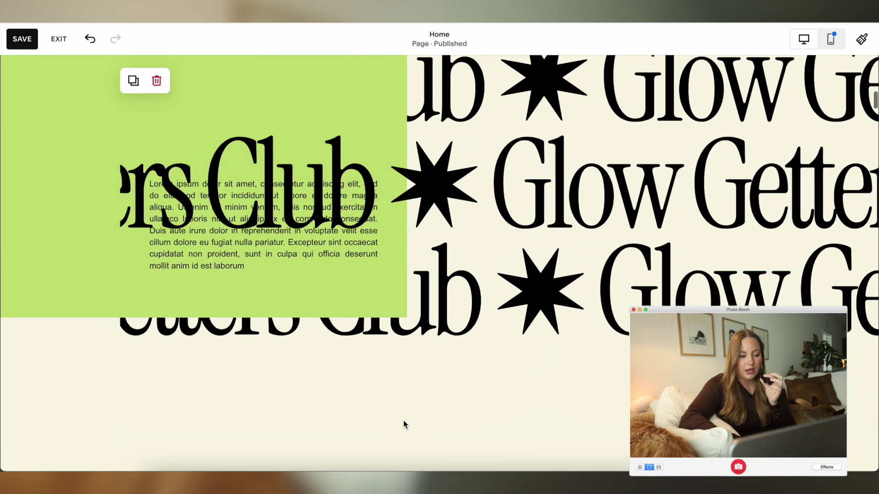
Step: Send the third scrolling row backward behind the green panel and its paragraph, and select the panel
{"action": "left_click", "coordinate": [445, 210]}
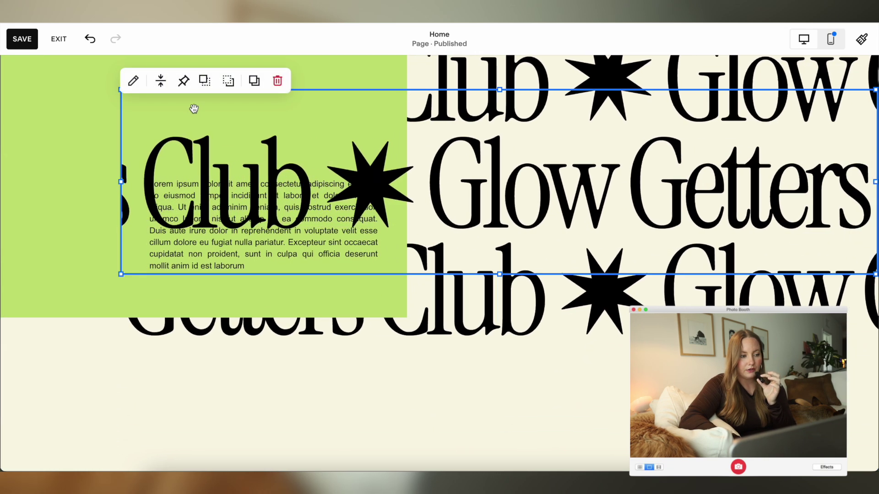
{"action": "left_click", "coordinate": [230, 84]}
{"action": "left_click", "coordinate": [218, 300]}
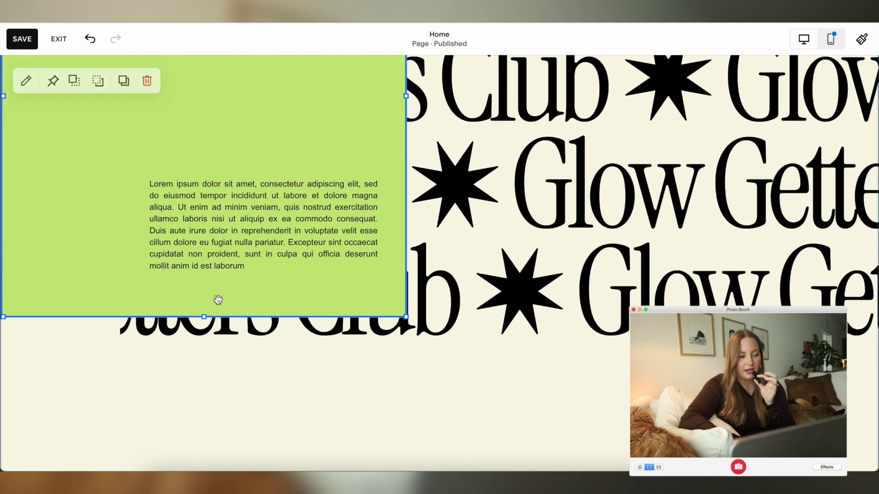
Step: Extend the green panel's lower edge downward so it covers the start of all four scrolling rows, and deselect it
{"action": "left_click_drag", "start_coordinate": [206, 316], "coordinate": [206, 379]}
{"action": "left_click", "coordinate": [443, 434]}
{"action": "scroll", "coordinate": [443, 434], "scroll_direction": "down", "scroll_amount": 3}
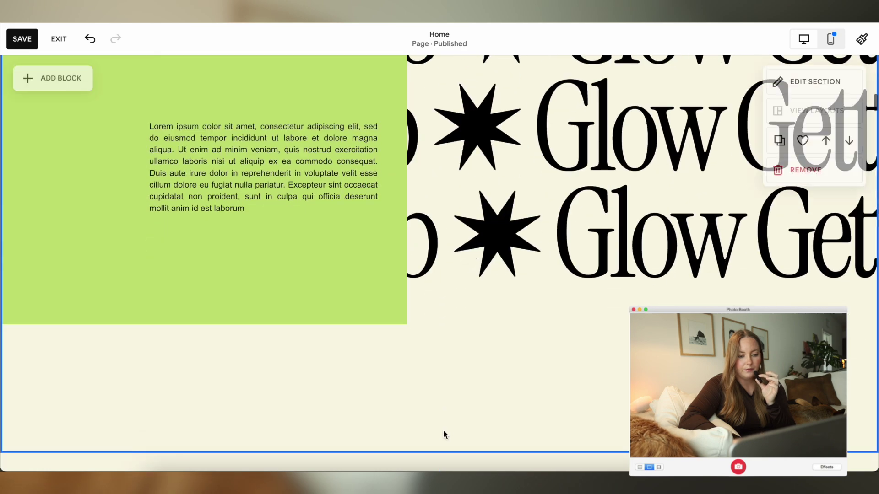
Step: Place the photo of the woman in the pink shirt in front of the scrolling rows, beside the green panel
{"action": "left_click", "coordinate": [663, 246]}
{"action": "scroll", "coordinate": [663, 246], "scroll_direction": "up", "scroll_amount": 5}
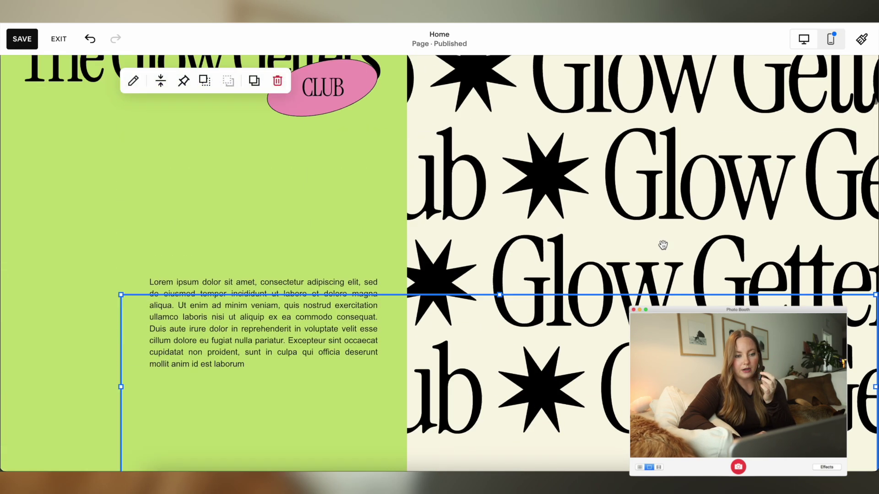
{"action": "scroll", "coordinate": [693, 165], "scroll_direction": "up", "scroll_amount": 1}
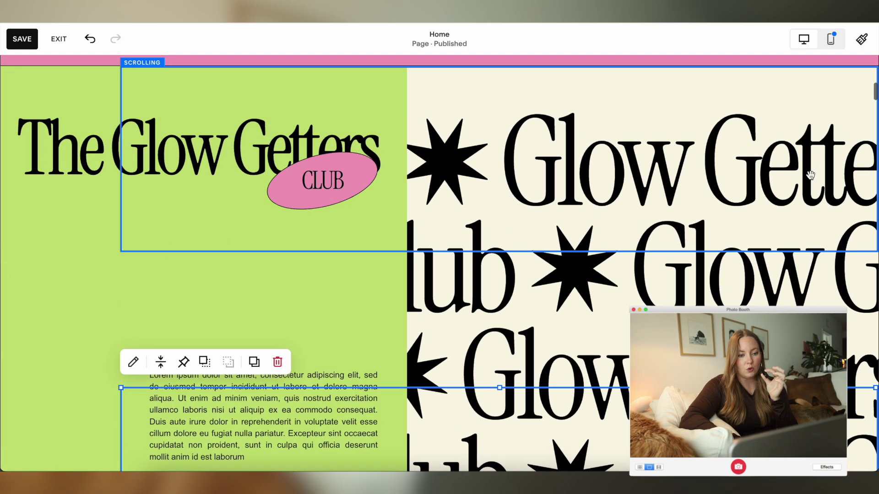
{"action": "scroll", "coordinate": [692, 165], "scroll_direction": "down", "scroll_amount": 2}
{"action": "left_click", "coordinate": [741, 229]}
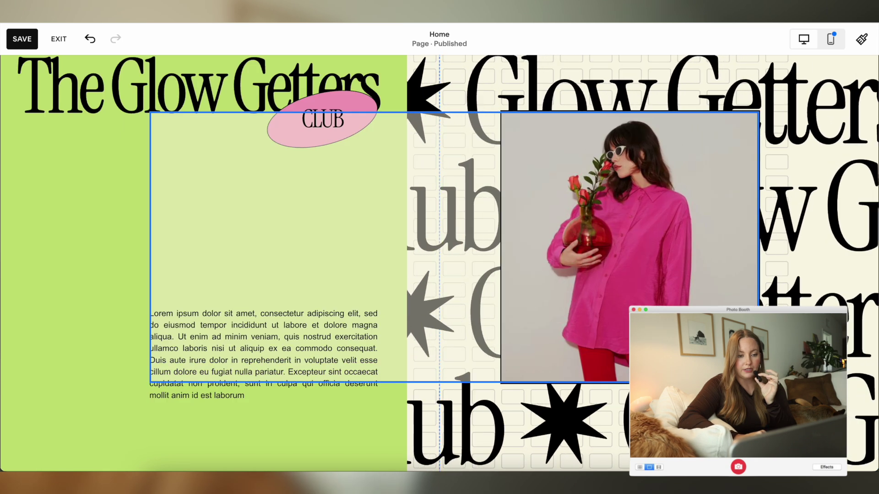
Step: Deselect the photo and preview the section full screen with its scrolling rows running behind the panel and photo
{"action": "key", "text": "Escape"}
{"action": "key", "text": "Escape"}
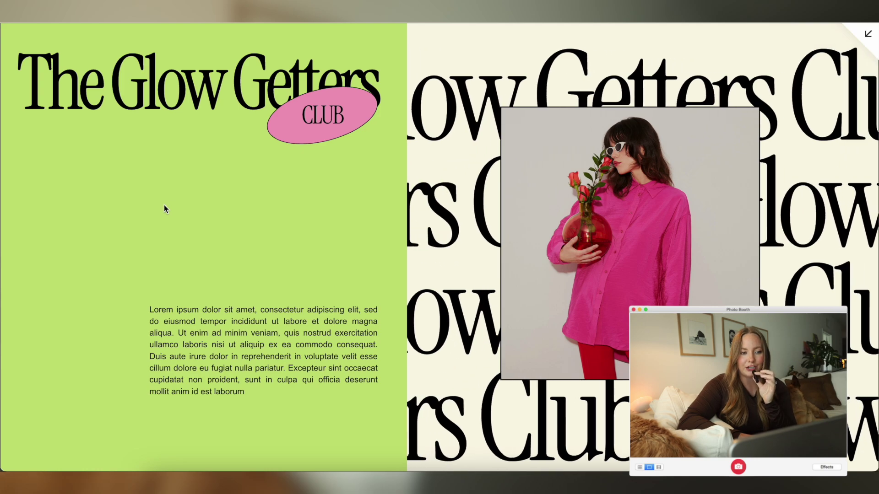
{"action": "scroll", "coordinate": [165, 209], "scroll_direction": "up", "scroll_amount": 1}
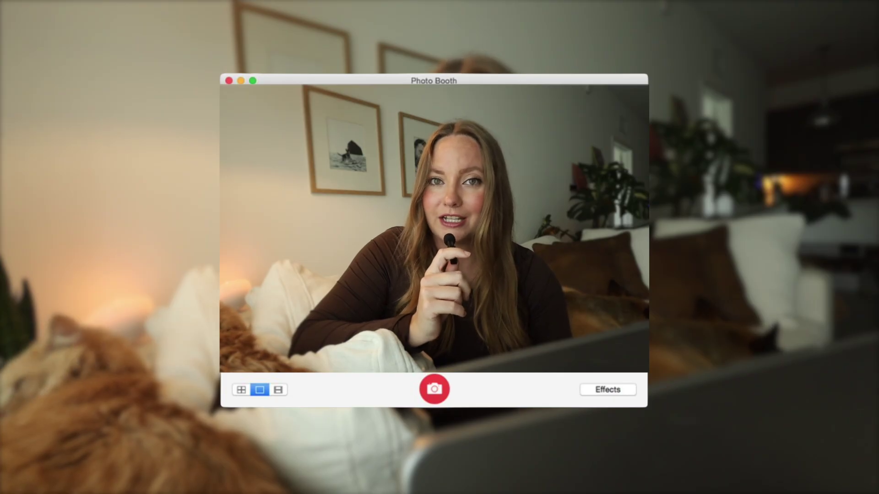